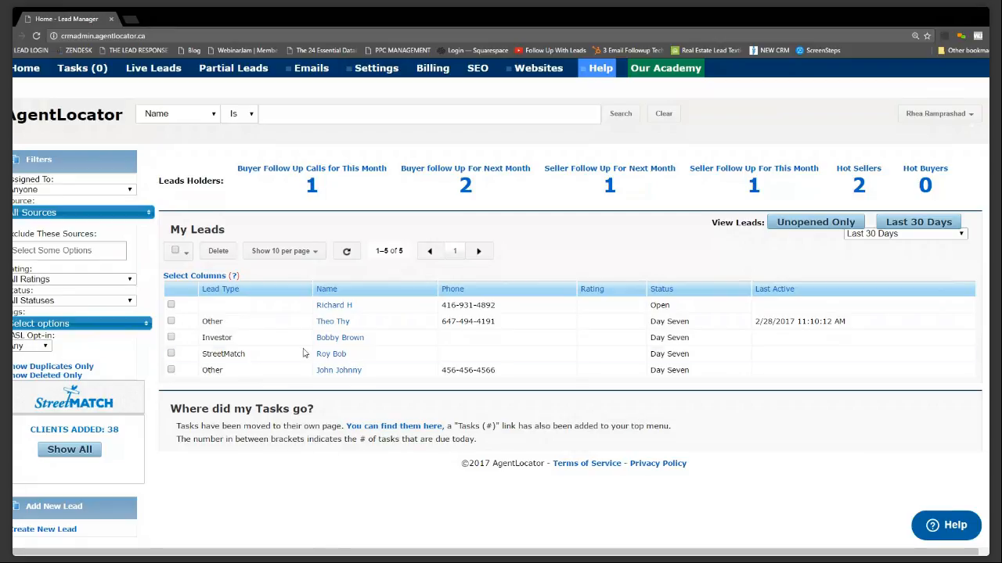
Restore the browser window and widen it so the lead manager page fills the visible screen area
{"action": "left_click", "coordinate": [964, 20]}
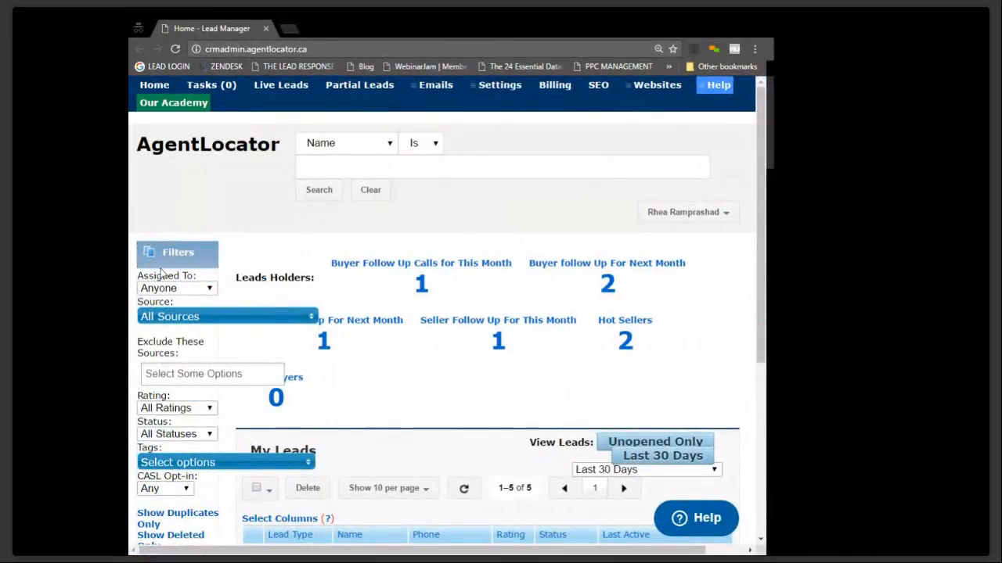
{"action": "left_click_drag", "start_coordinate": [130, 229], "coordinate": [0, 229]}
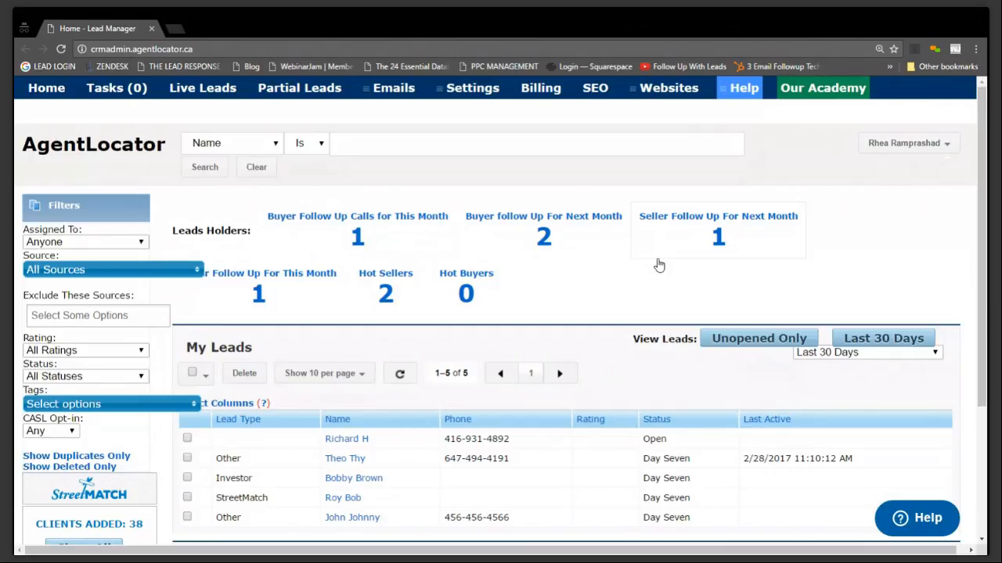
Filter the My Leads list to show only duplicates and set its date range to All Leads
{"action": "scroll", "coordinate": [517, 305], "scroll_direction": "down", "scroll_amount": 3}
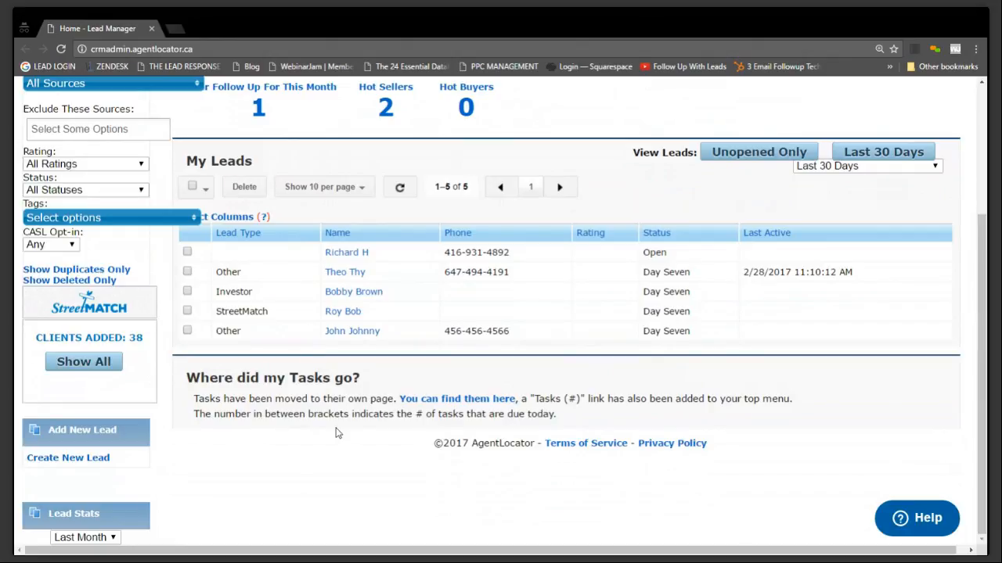
{"action": "left_click", "coordinate": [113, 271]}
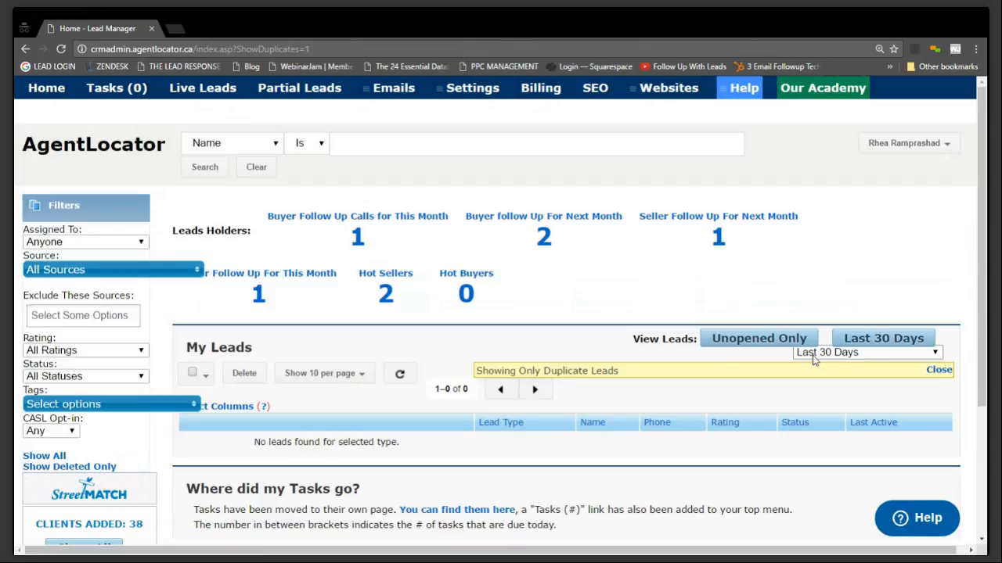
{"action": "left_click", "coordinate": [812, 358]}
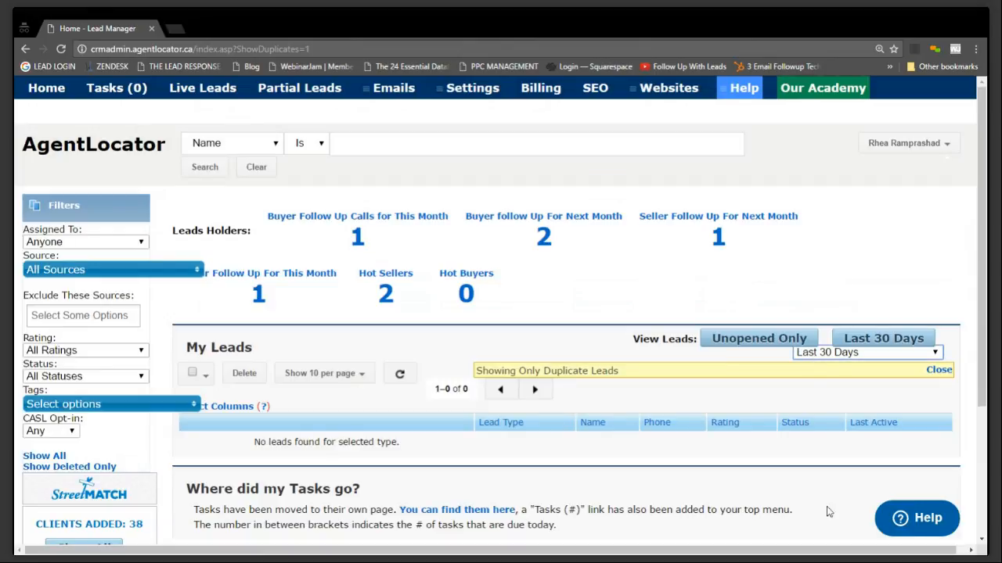
{"action": "left_click", "coordinate": [828, 531]}
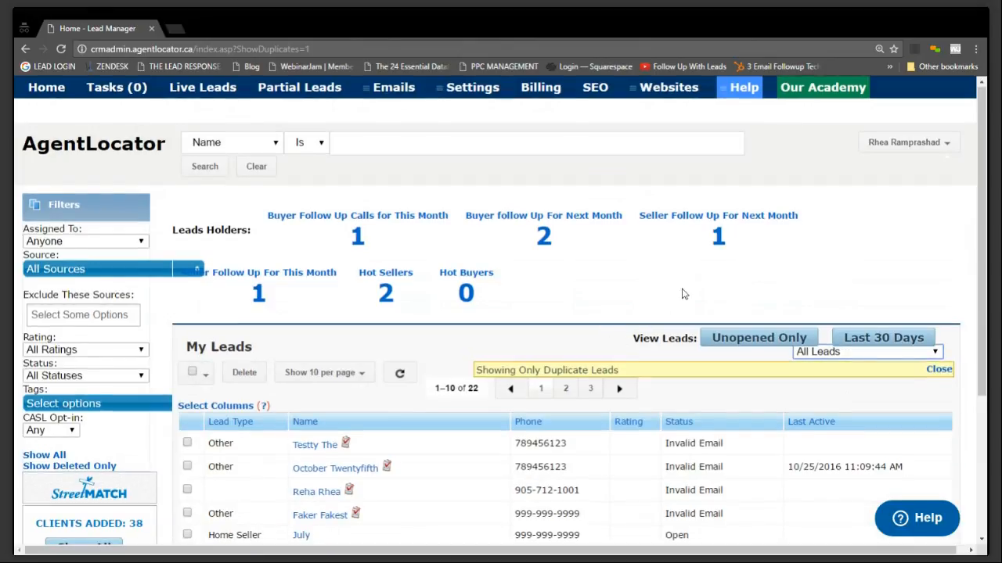
{"action": "scroll", "coordinate": [682, 291], "scroll_direction": "down", "scroll_amount": 3}
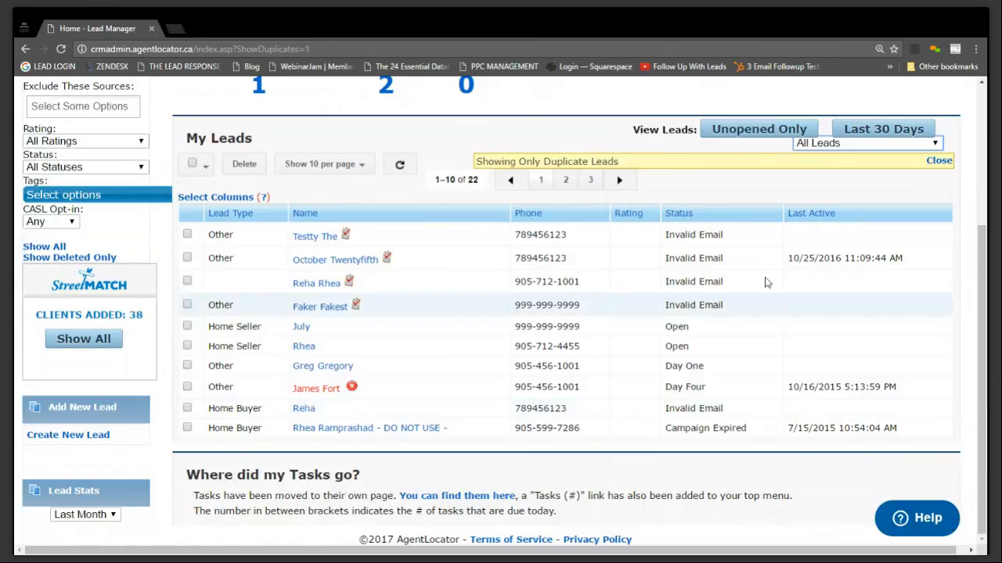
Clear the duplicates-only filter from the lead list and apply it again
{"action": "left_click", "coordinate": [936, 162]}
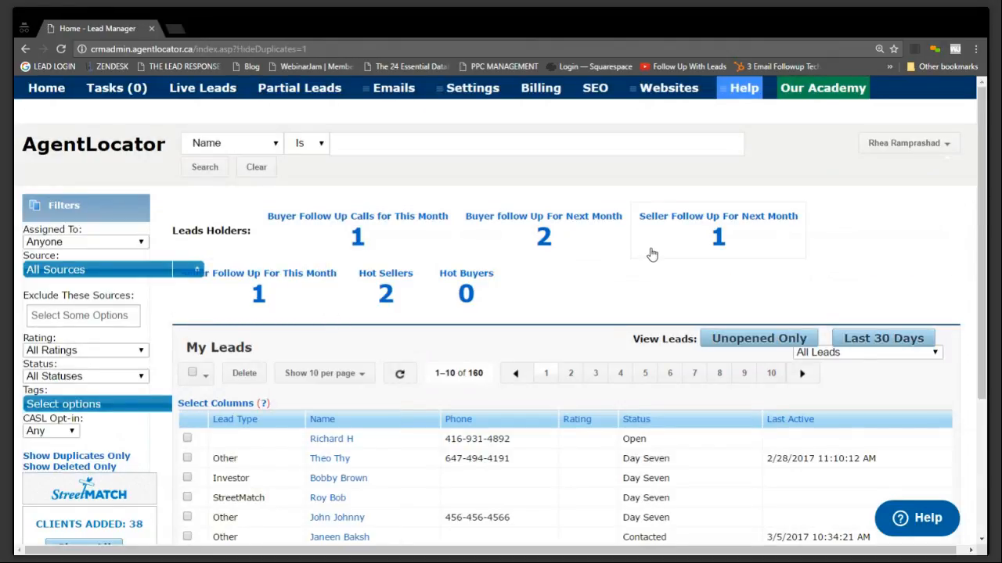
{"action": "left_click", "coordinate": [70, 457]}
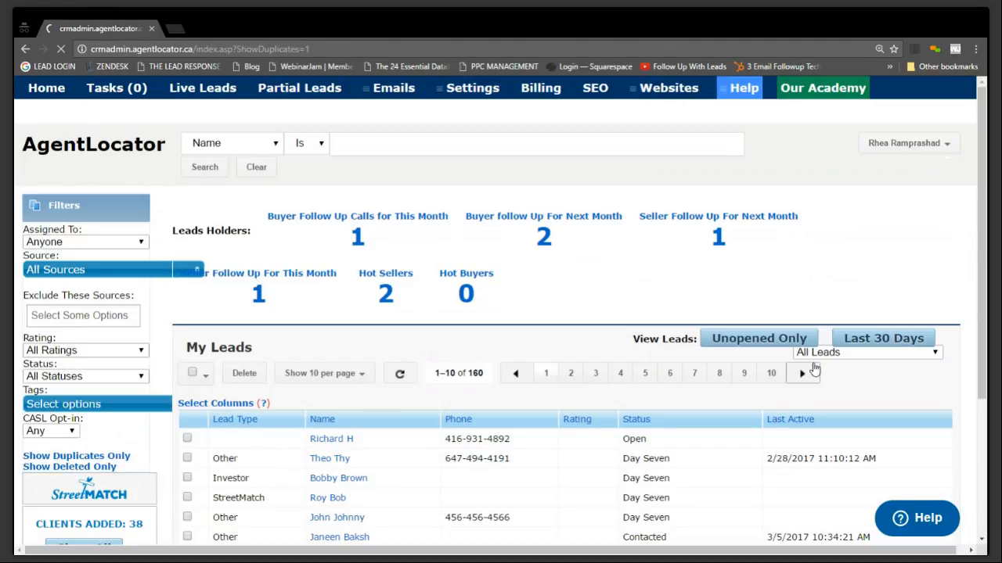
Review the notes, lead summary and lead details of the first three duplicate leads, one after another
{"action": "left_click", "coordinate": [321, 446]}
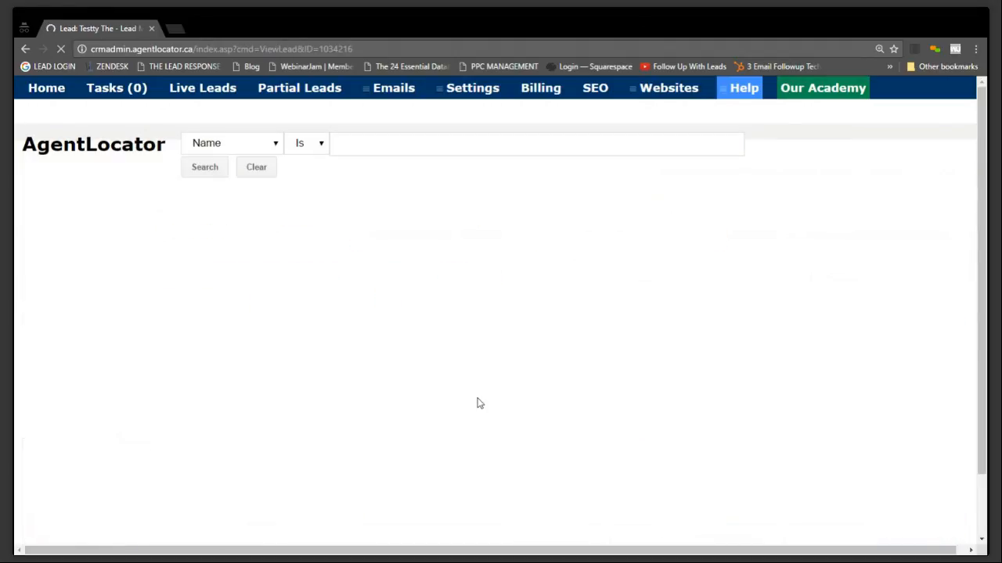
{"action": "scroll", "coordinate": [383, 335], "scroll_direction": "down", "scroll_amount": 3}
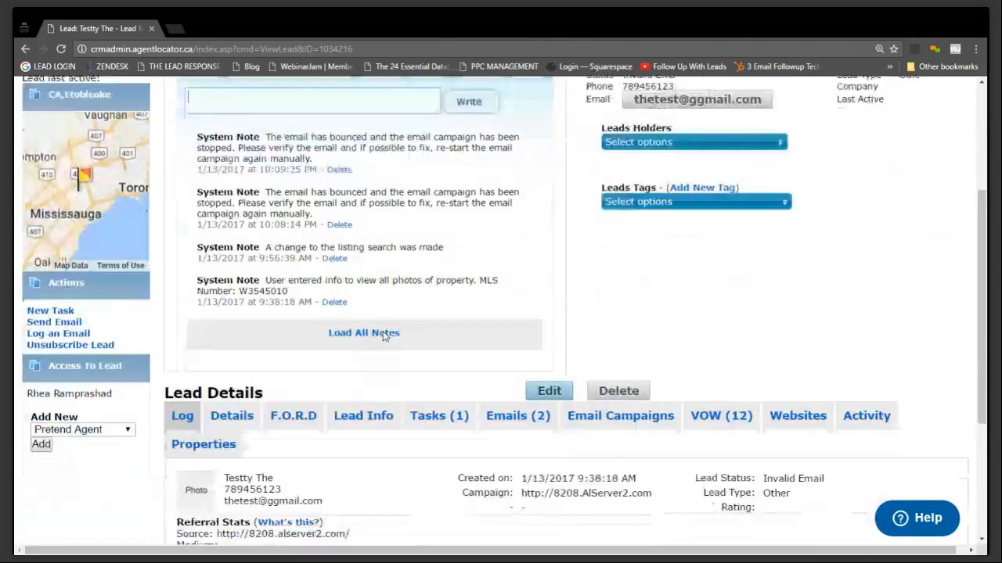
{"action": "scroll", "coordinate": [383, 335], "scroll_direction": "up", "scroll_amount": 3}
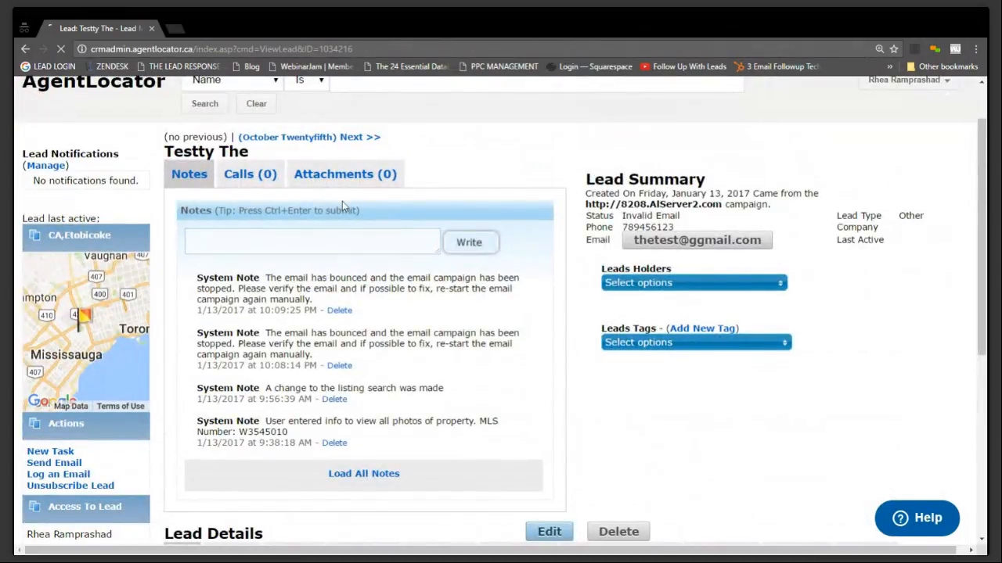
{"action": "scroll", "coordinate": [432, 337], "scroll_direction": "down", "scroll_amount": 3}
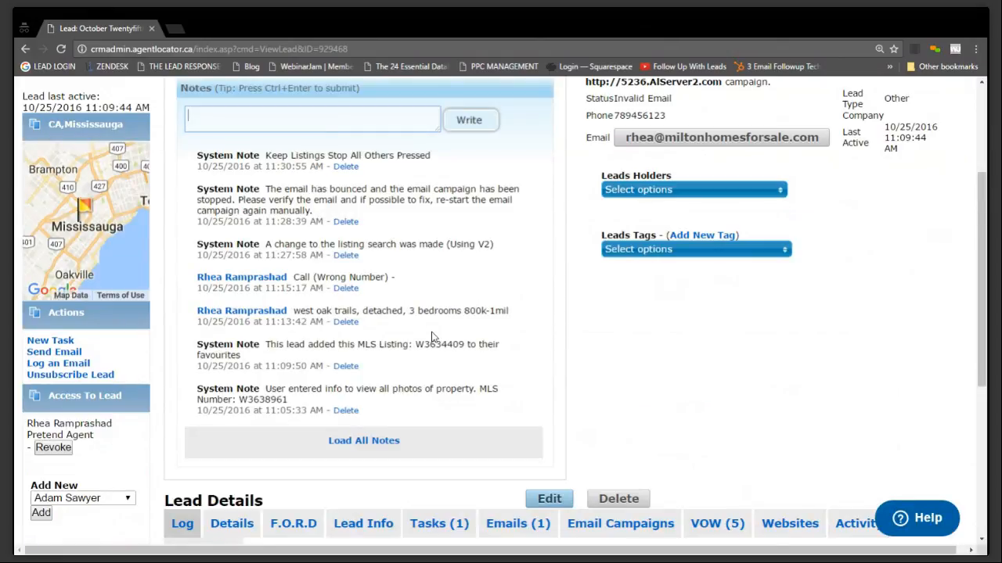
{"action": "scroll", "coordinate": [433, 336], "scroll_direction": "up", "scroll_amount": 2}
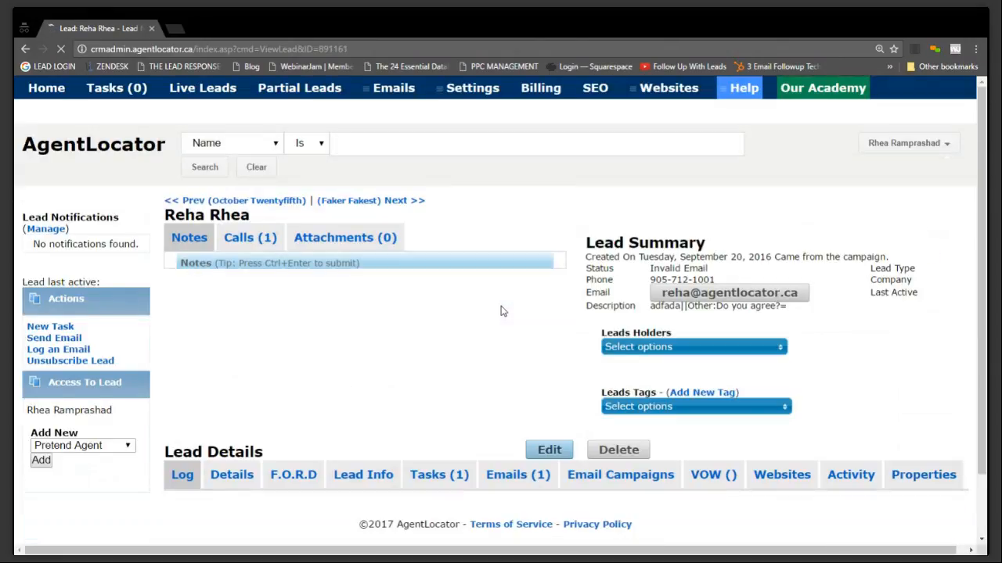
{"action": "scroll", "coordinate": [505, 311], "scroll_direction": "down", "scroll_amount": 3}
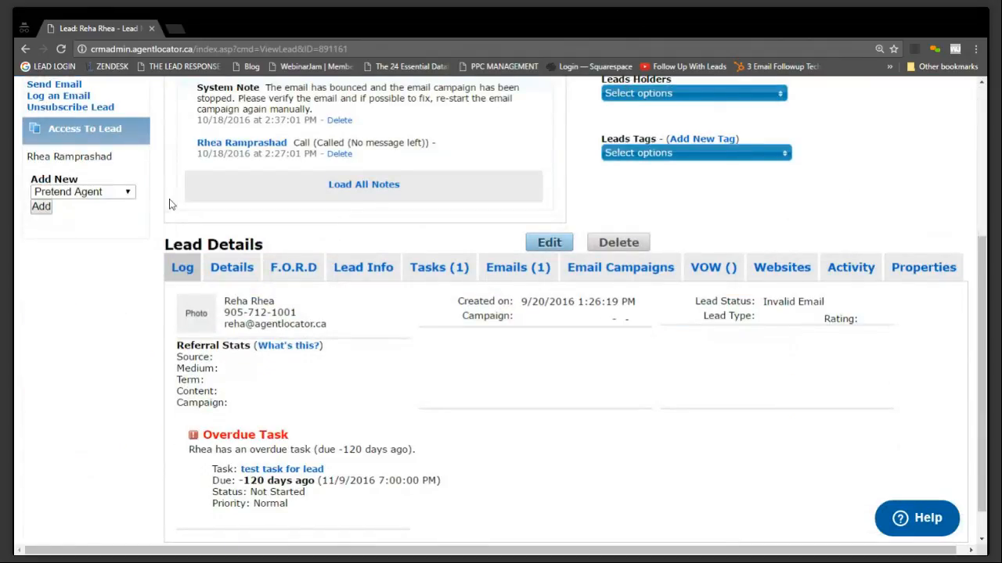
{"action": "scroll", "coordinate": [194, 210], "scroll_direction": "up", "scroll_amount": 4}
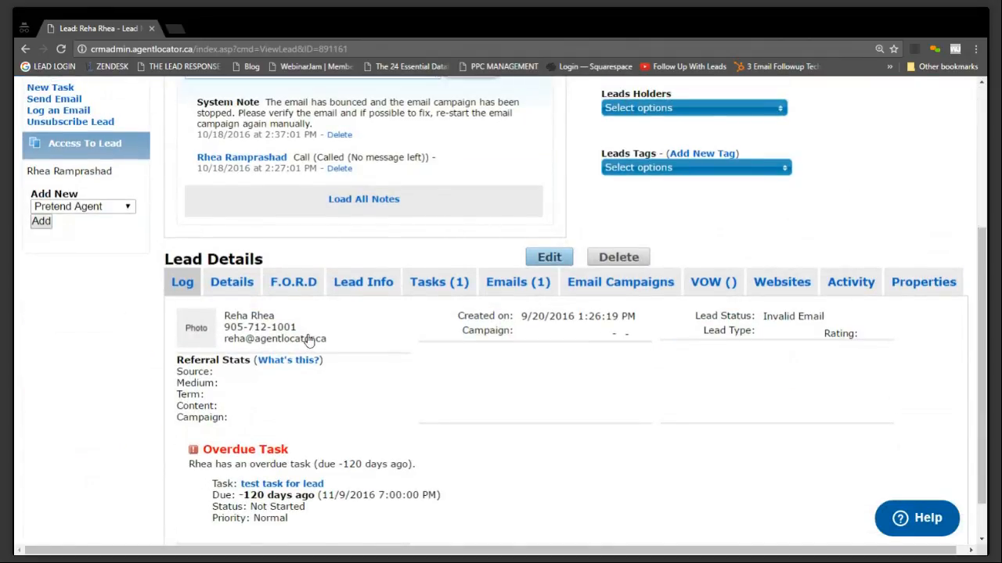
Return to the home page's lead list and remove the duplicates-only filter
{"action": "left_click", "coordinate": [35, 91]}
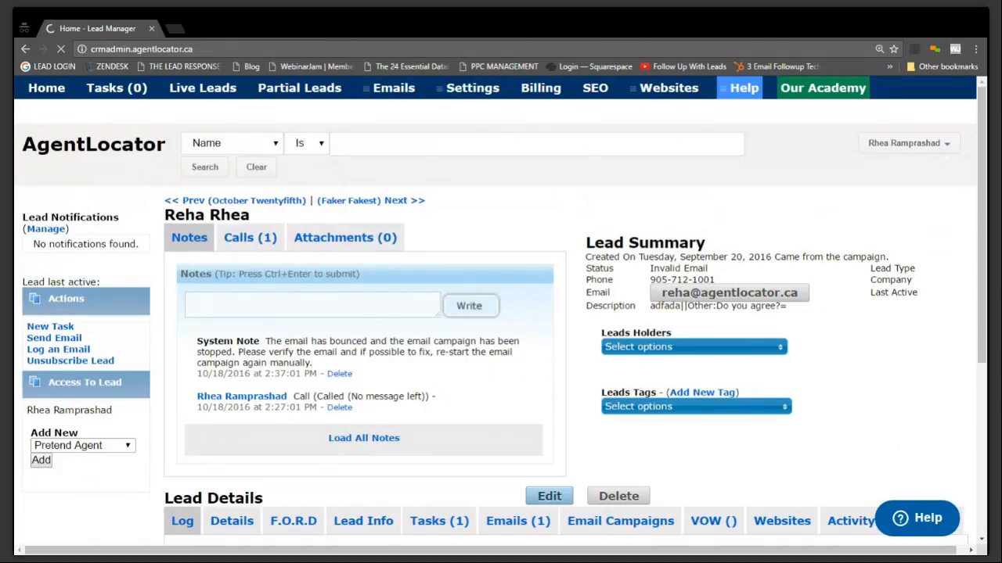
{"action": "scroll", "coordinate": [881, 285], "scroll_direction": "down", "scroll_amount": 3}
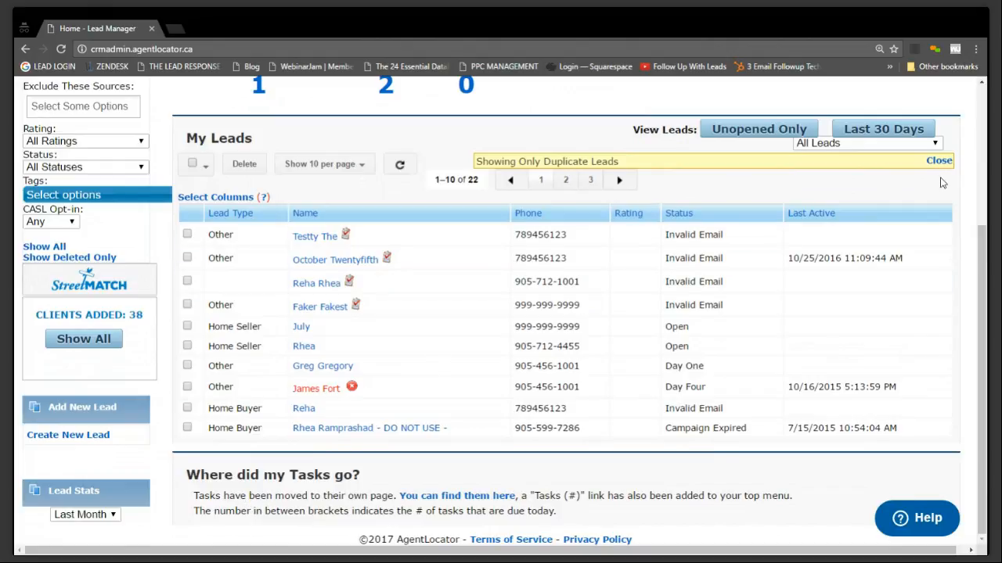
{"action": "left_click", "coordinate": [939, 161]}
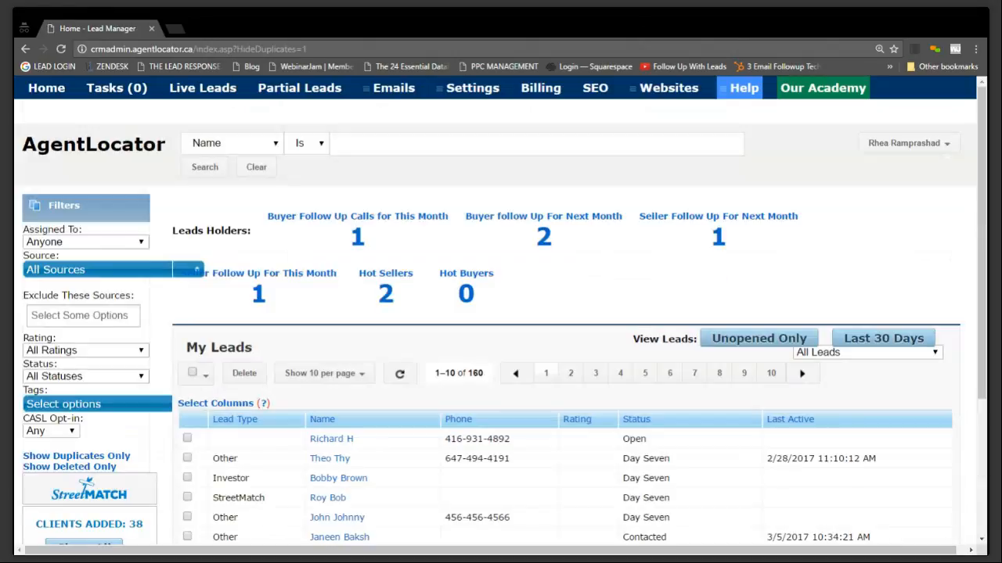
Select the lead of type StreetMatch in the My Leads list
{"action": "scroll", "coordinate": [708, 474], "scroll_direction": "down", "scroll_amount": 3}
{"action": "scroll", "coordinate": [708, 474], "scroll_direction": "down", "scroll_amount": 2}
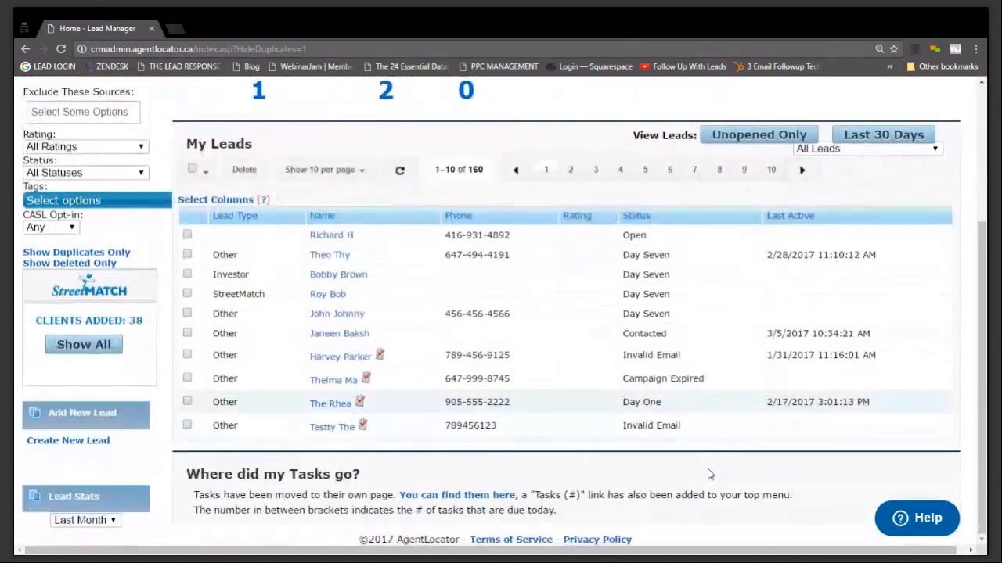
{"action": "left_click", "coordinate": [187, 294]}
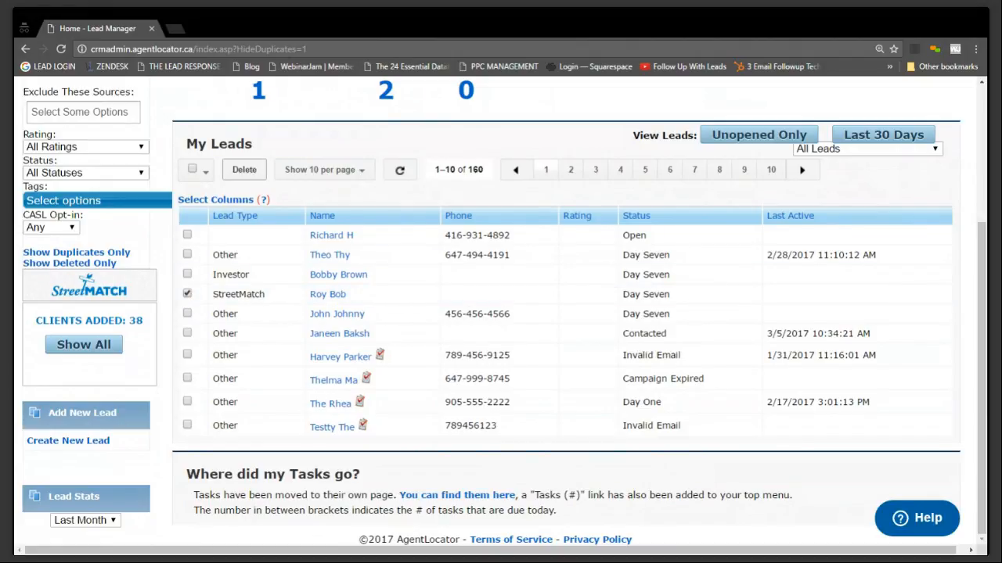
Review the notes and tags in the second listed lead's record and return to the lead list
{"action": "left_click", "coordinate": [336, 258]}
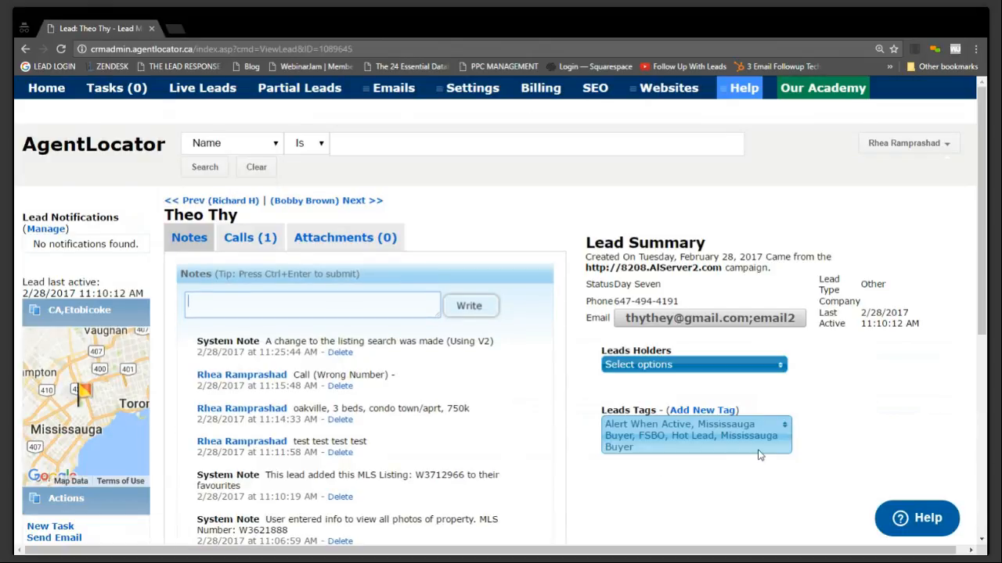
{"action": "scroll", "coordinate": [752, 452], "scroll_direction": "down", "scroll_amount": 2}
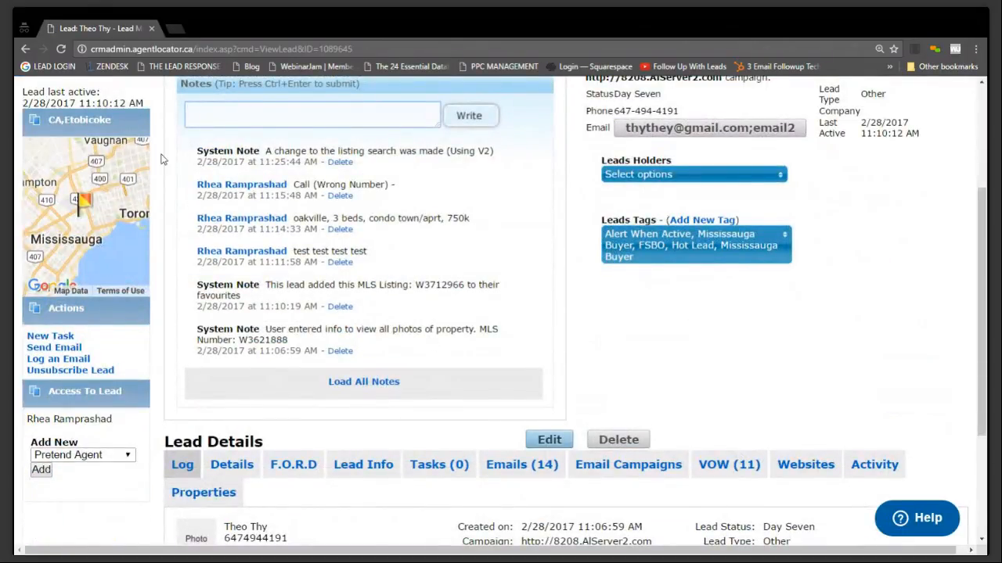
{"action": "left_click", "coordinate": [25, 49]}
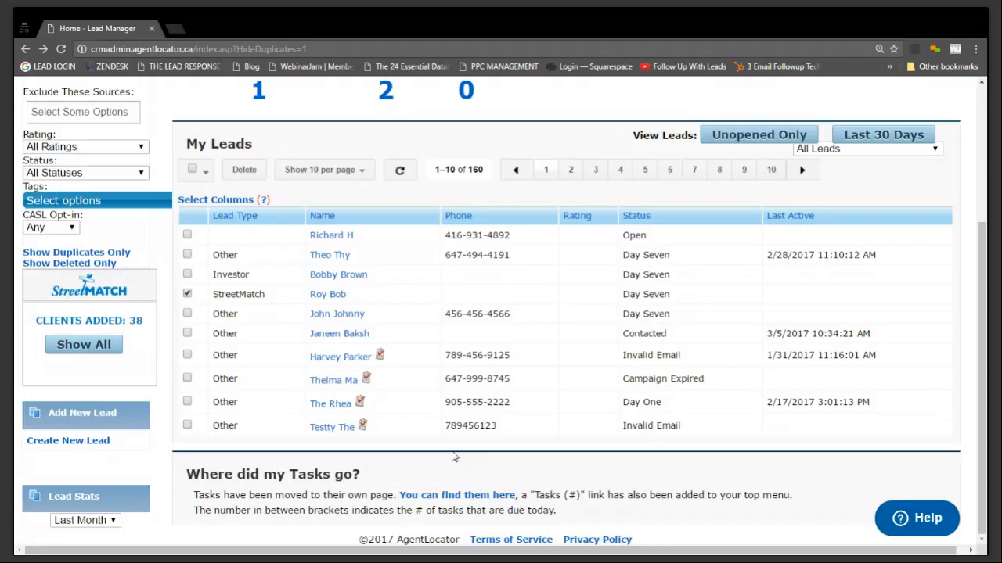
Filter the My Leads list to show only deleted leads, closing the stray blank tab and reloading the page
{"action": "left_click", "coordinate": [62, 265]}
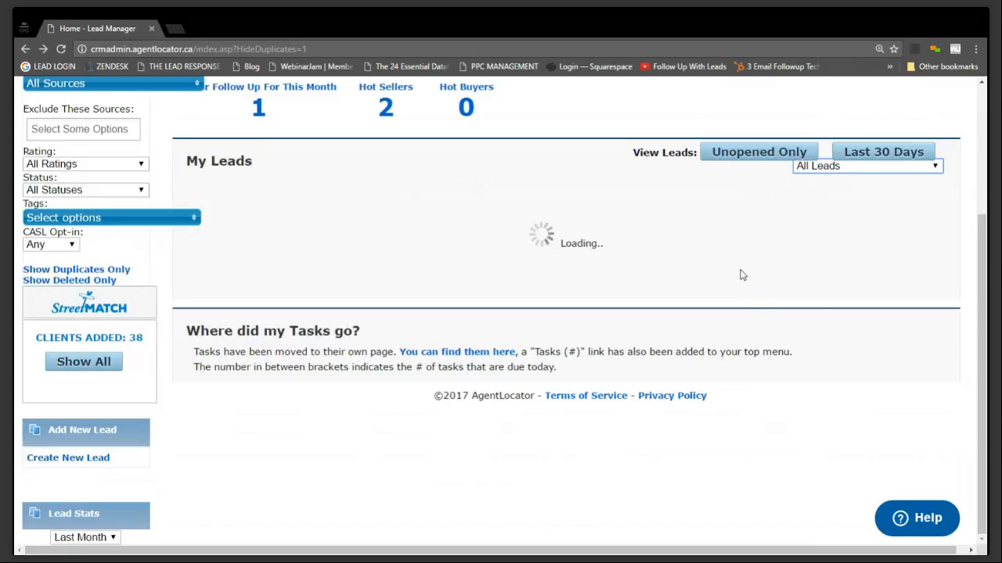
{"action": "scroll", "coordinate": [742, 274], "scroll_direction": "up", "scroll_amount": 2}
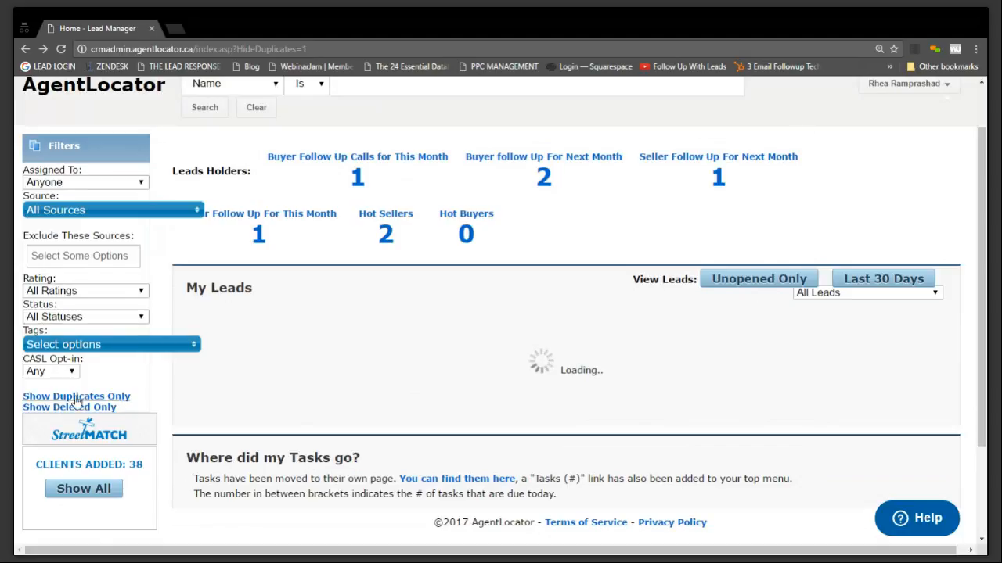
{"action": "left_click", "coordinate": [100, 406]}
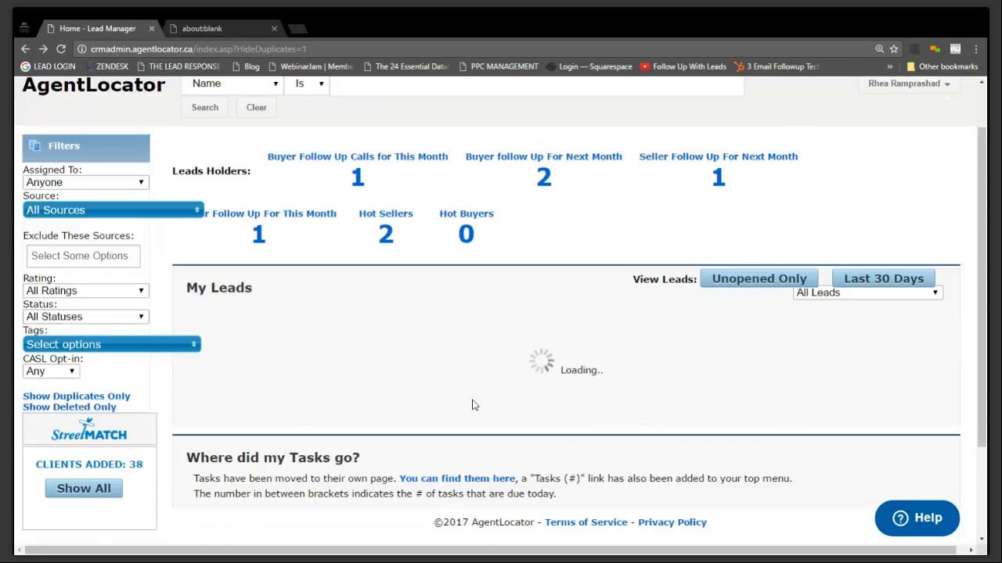
{"action": "left_click", "coordinate": [272, 30]}
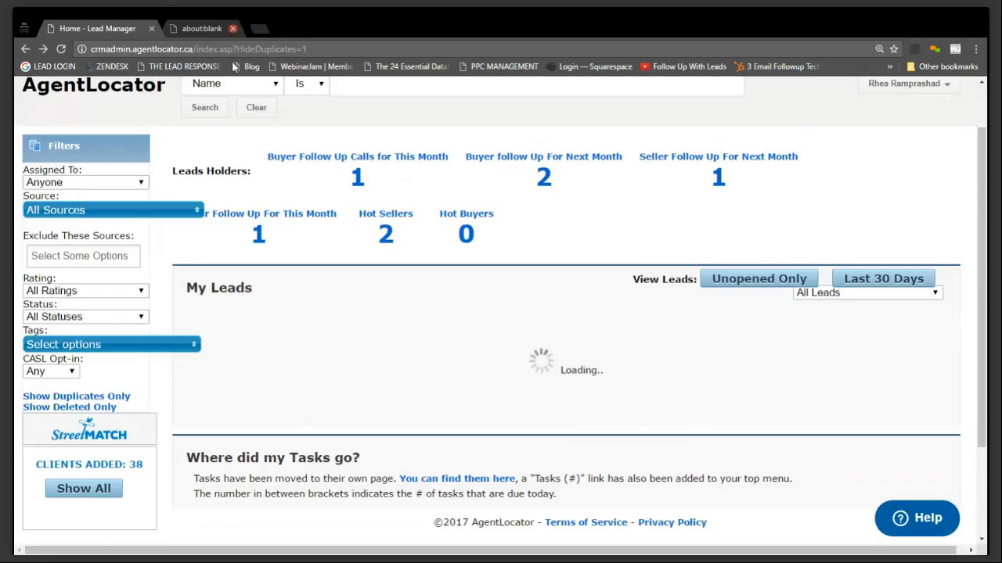
{"action": "left_click", "coordinate": [60, 49]}
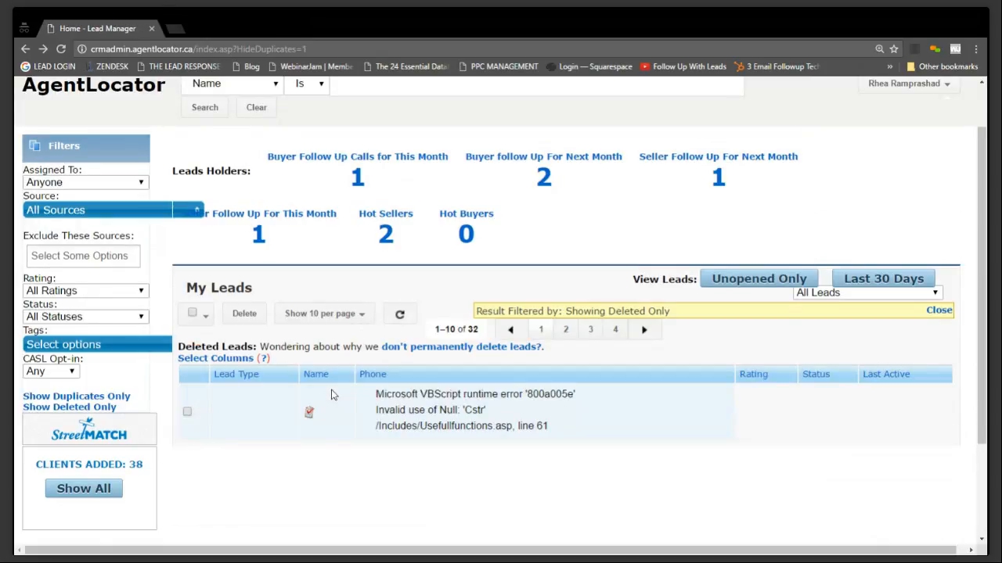
{"action": "left_click", "coordinate": [60, 49]}
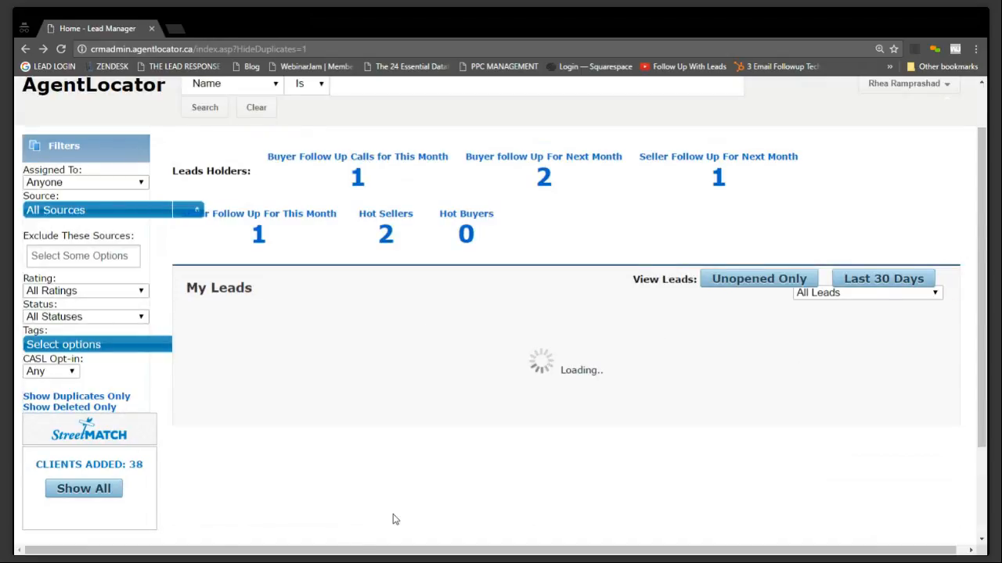
Clear the deleted-only filter from the home page's lead list and apply it again
{"action": "scroll", "coordinate": [413, 476], "scroll_direction": "up", "scroll_amount": 1}
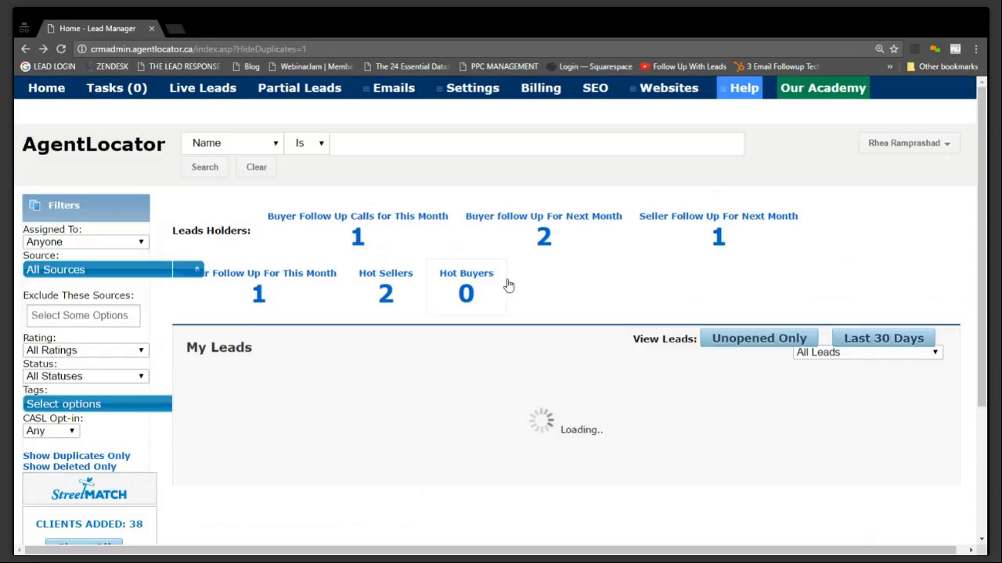
{"action": "left_click", "coordinate": [45, 90]}
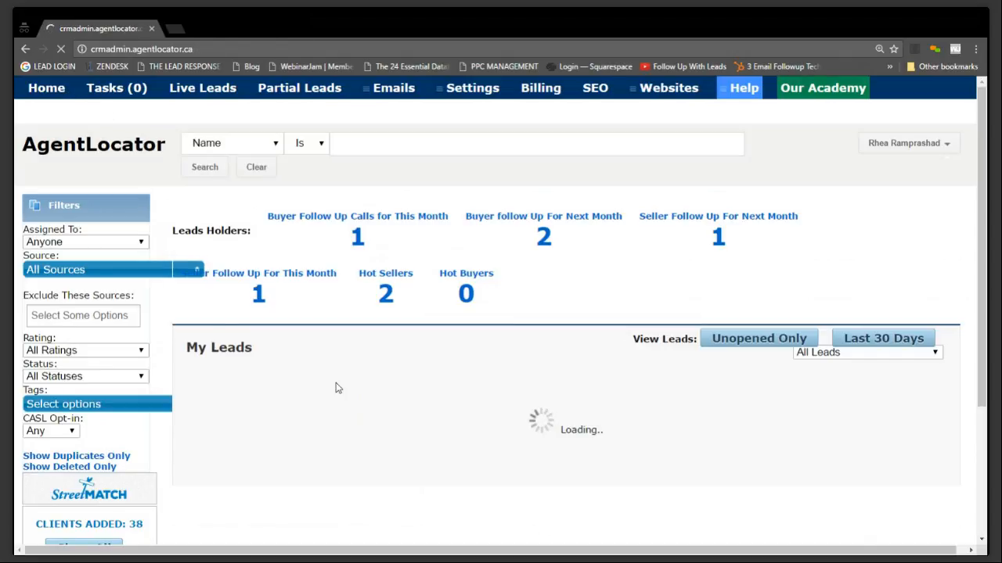
{"action": "left_click", "coordinate": [939, 374]}
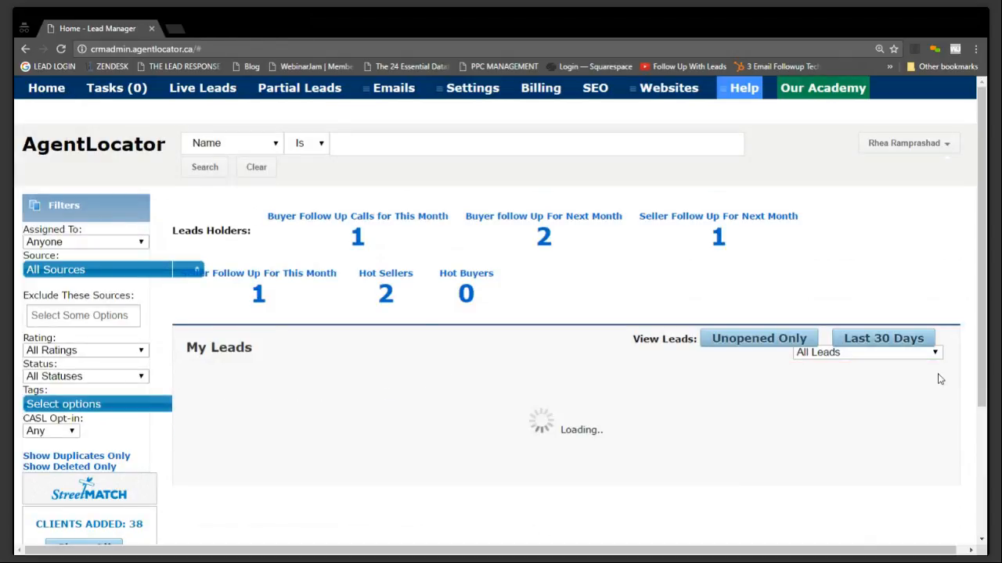
{"action": "scroll", "coordinate": [103, 423], "scroll_direction": "down", "scroll_amount": 1}
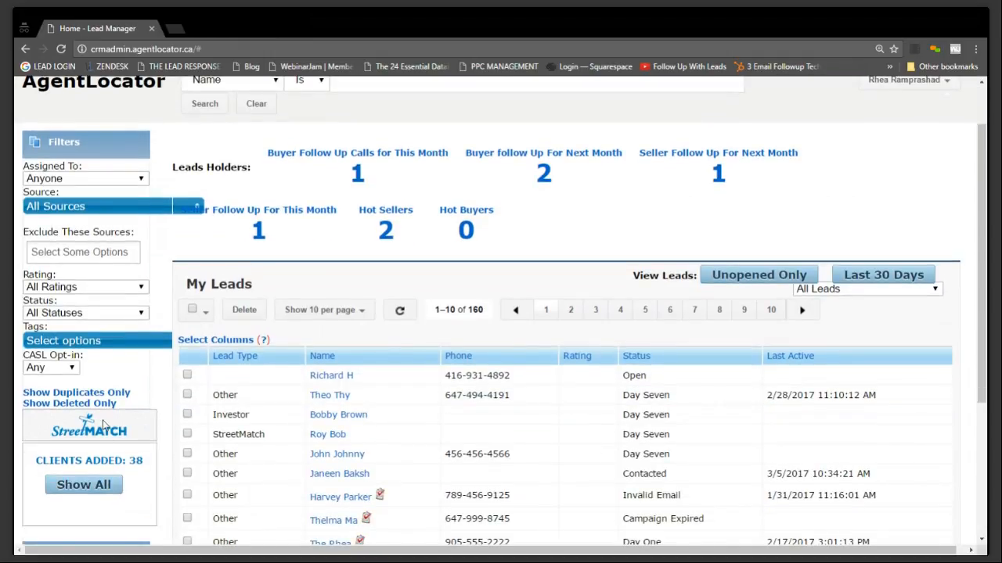
{"action": "left_click", "coordinate": [79, 403]}
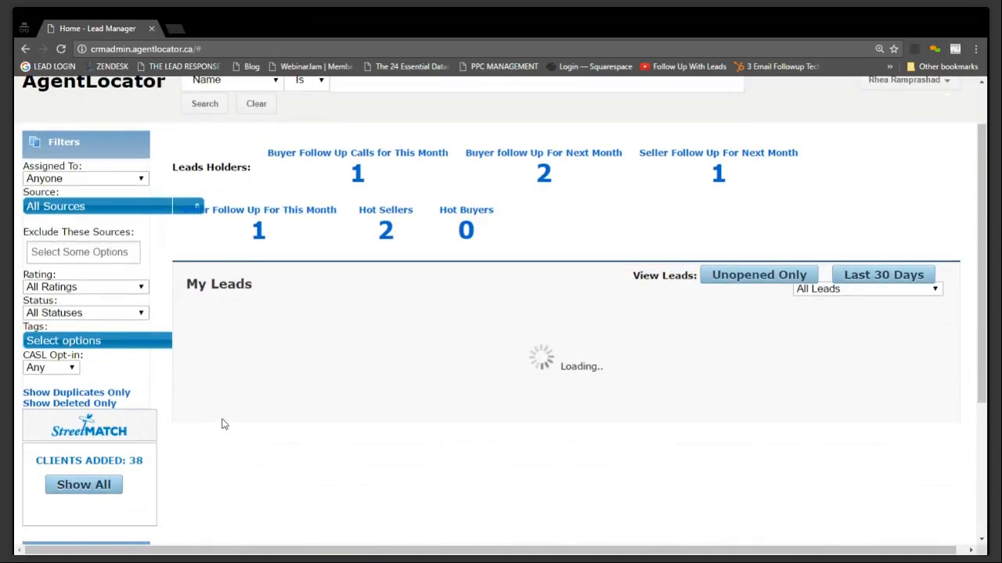
Reload the home page, clear the deleted-only filter from the My Leads list and look through the listed leads
{"action": "scroll", "coordinate": [227, 419], "scroll_direction": "up", "scroll_amount": 1}
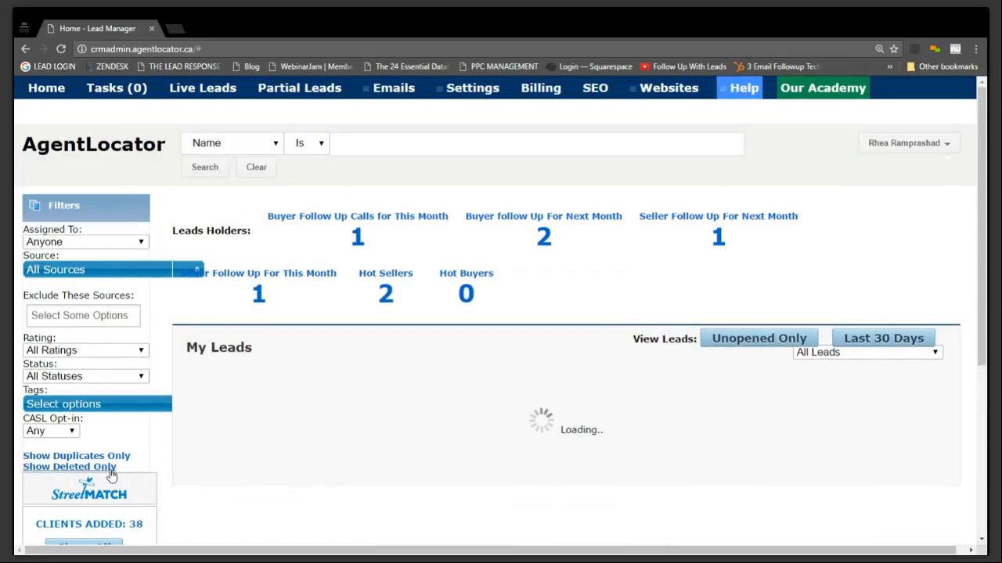
{"action": "left_click", "coordinate": [56, 90]}
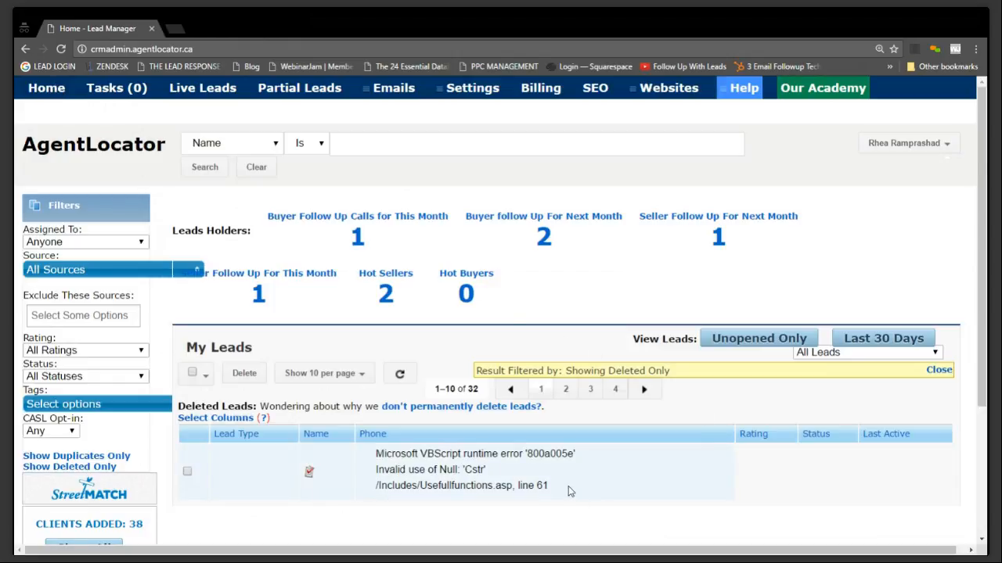
{"action": "left_click", "coordinate": [940, 371]}
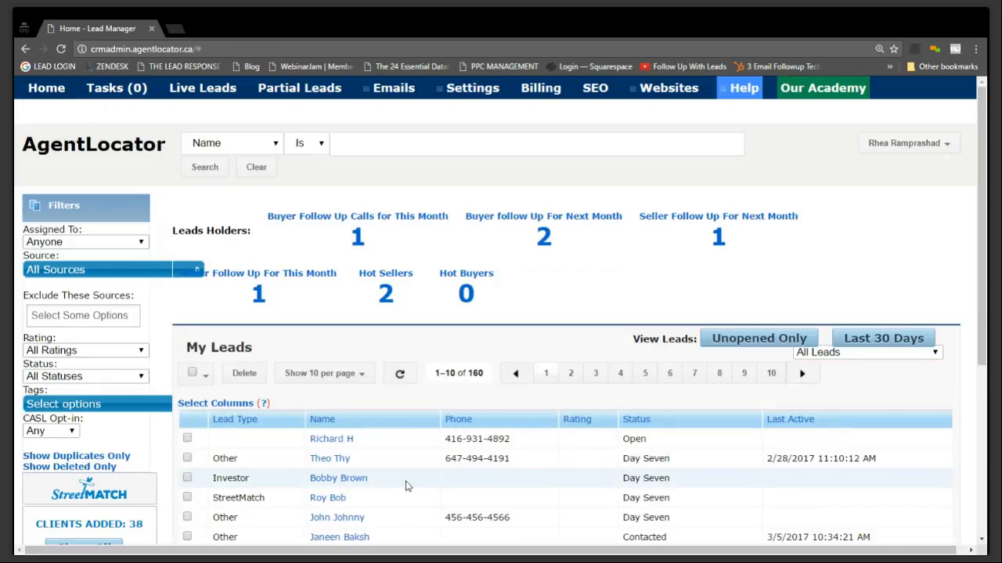
{"action": "scroll", "coordinate": [410, 482], "scroll_direction": "down", "scroll_amount": 2}
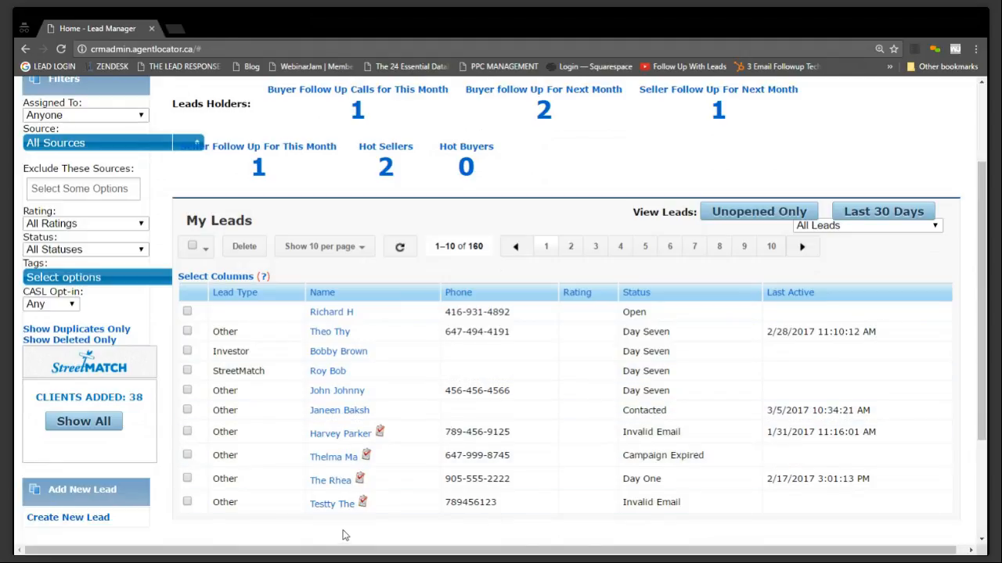
{"action": "scroll", "coordinate": [342, 536], "scroll_direction": "up", "scroll_amount": 3}
Open the Live Leads view, set its Deleted / Active filter to Active Only and look through the leads
{"action": "left_click", "coordinate": [192, 92]}
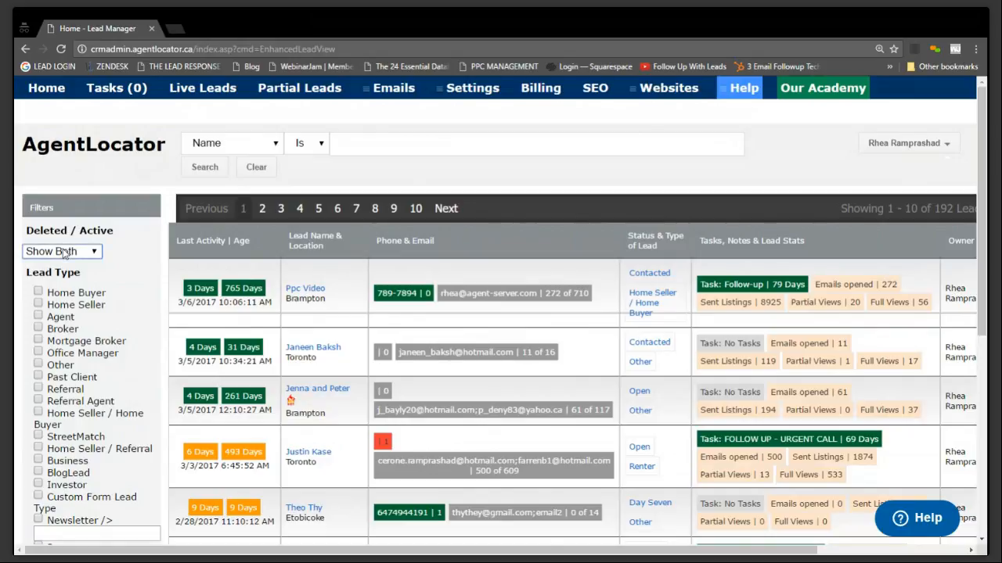
{"action": "left_click", "coordinate": [65, 283]}
{"action": "scroll", "coordinate": [594, 268], "scroll_direction": "down", "scroll_amount": 3}
{"action": "scroll", "coordinate": [593, 270], "scroll_direction": "down", "scroll_amount": 3}
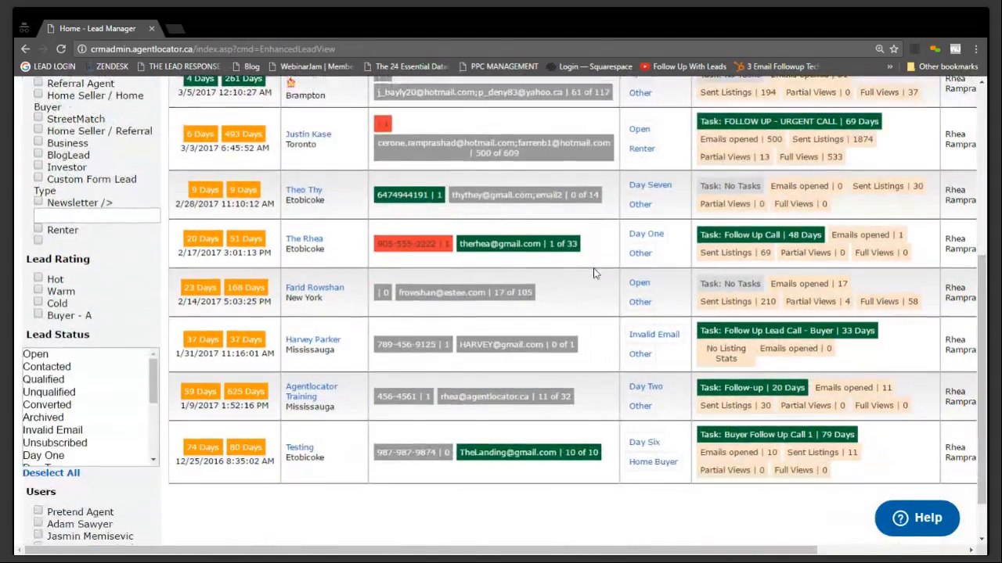
{"action": "scroll", "coordinate": [593, 272], "scroll_direction": "up", "scroll_amount": 5}
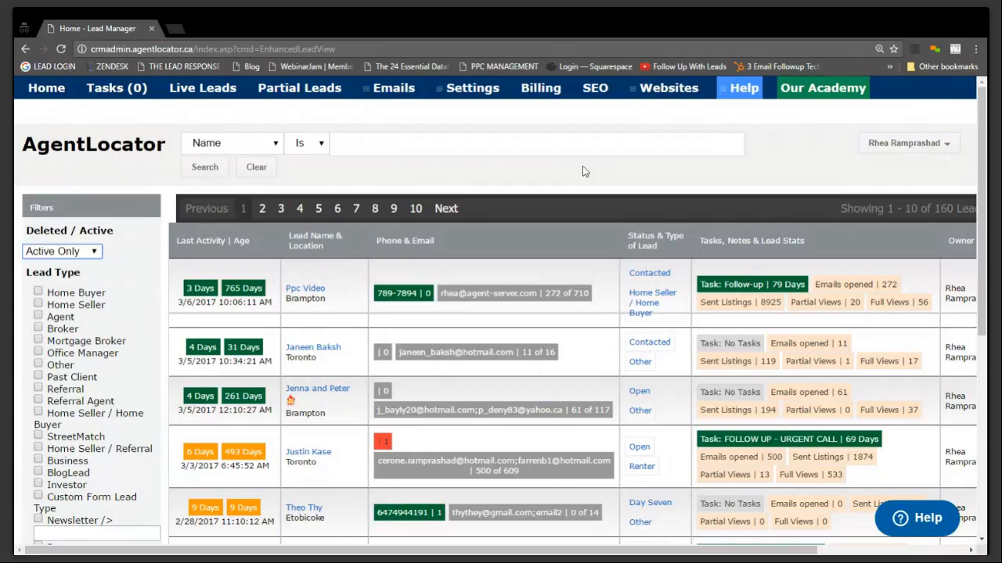
In the Manage Alerts settings, select Not Started and In Progress as reminder statuses and set the active-lead alert to Only on select leads
{"action": "mouse_move", "coordinate": [468, 92]}
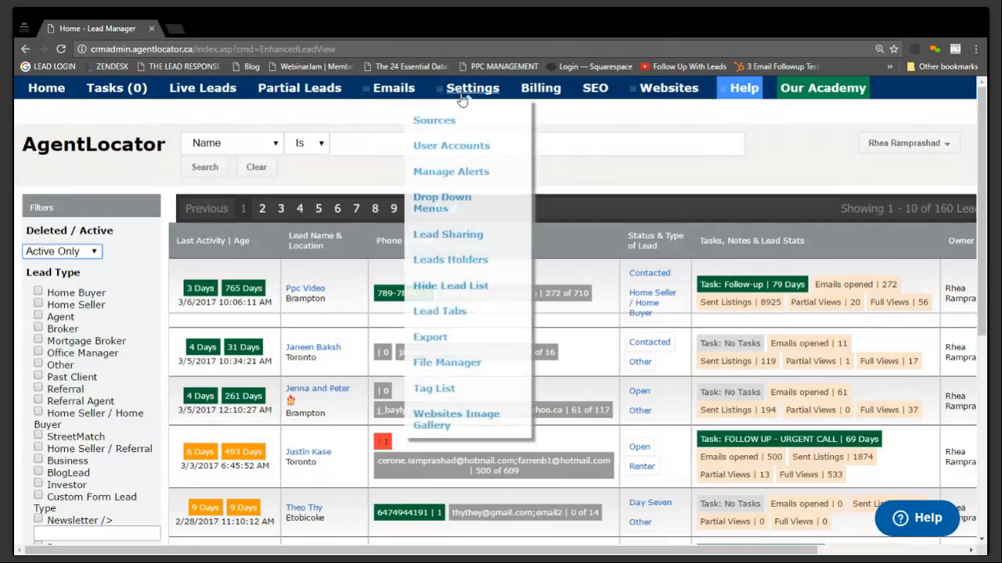
{"action": "left_click", "coordinate": [451, 178]}
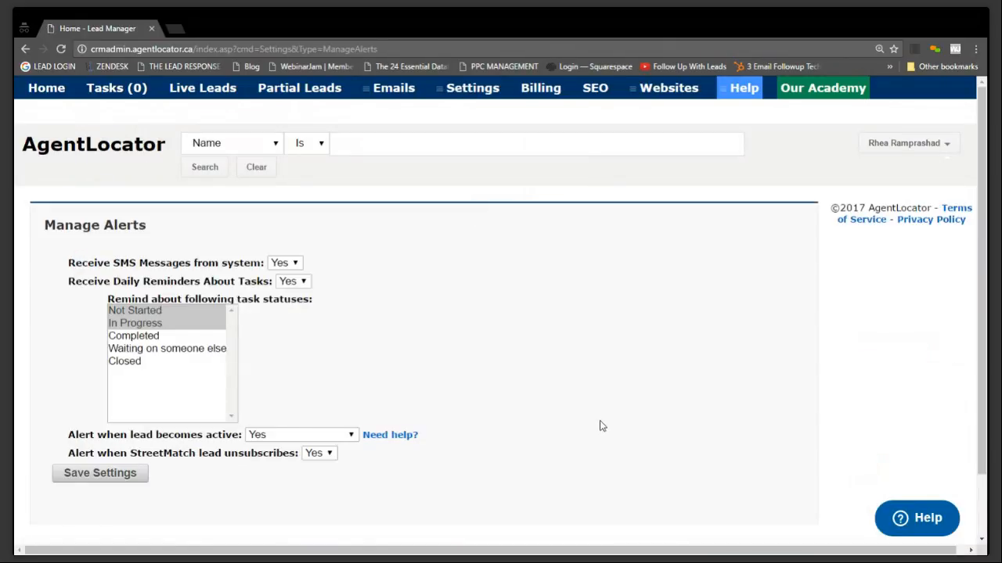
{"action": "left_click_drag", "start_coordinate": [68, 263], "coordinate": [267, 264]}
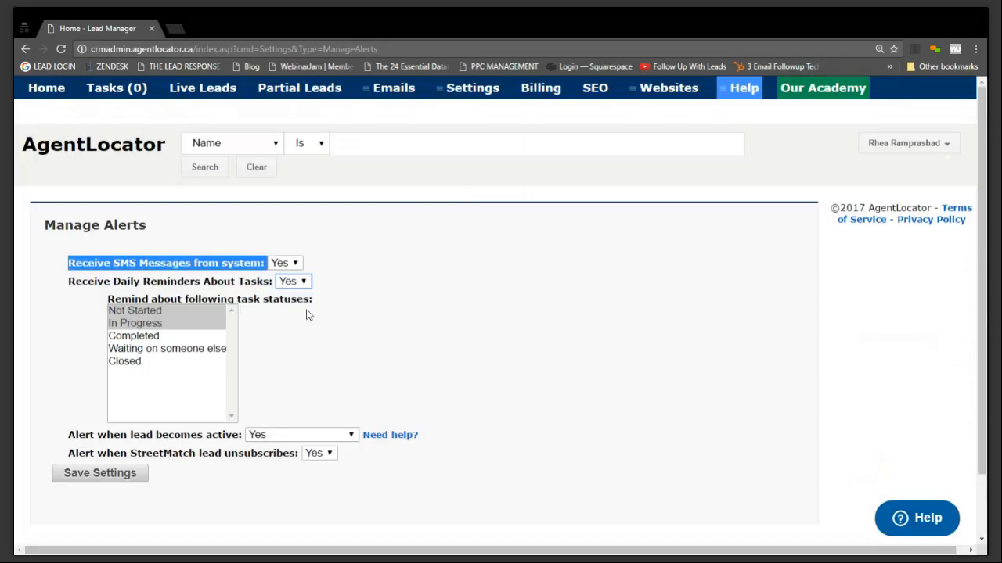
{"action": "left_click", "coordinate": [192, 314]}
{"action": "left_click", "coordinate": [192, 324]}
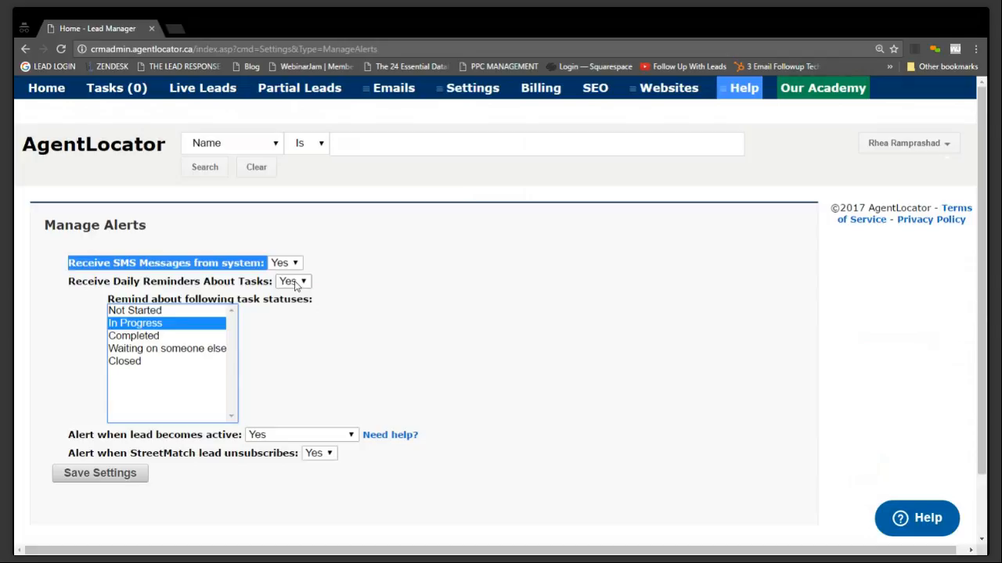
{"action": "left_click", "coordinate": [185, 314]}
{"action": "left_click", "coordinate": [185, 323], "text": "ctrl"}
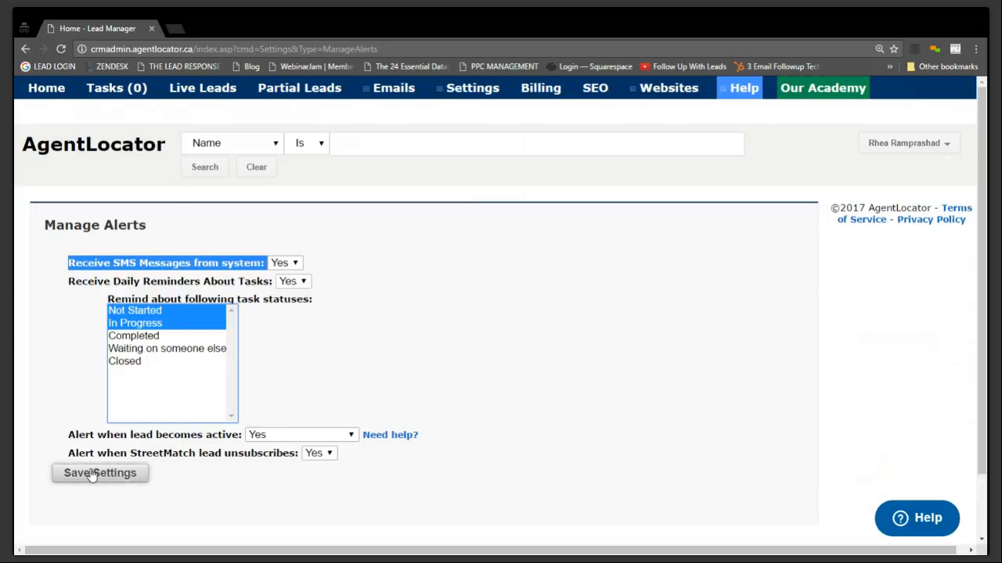
{"action": "left_click", "coordinate": [266, 435]}
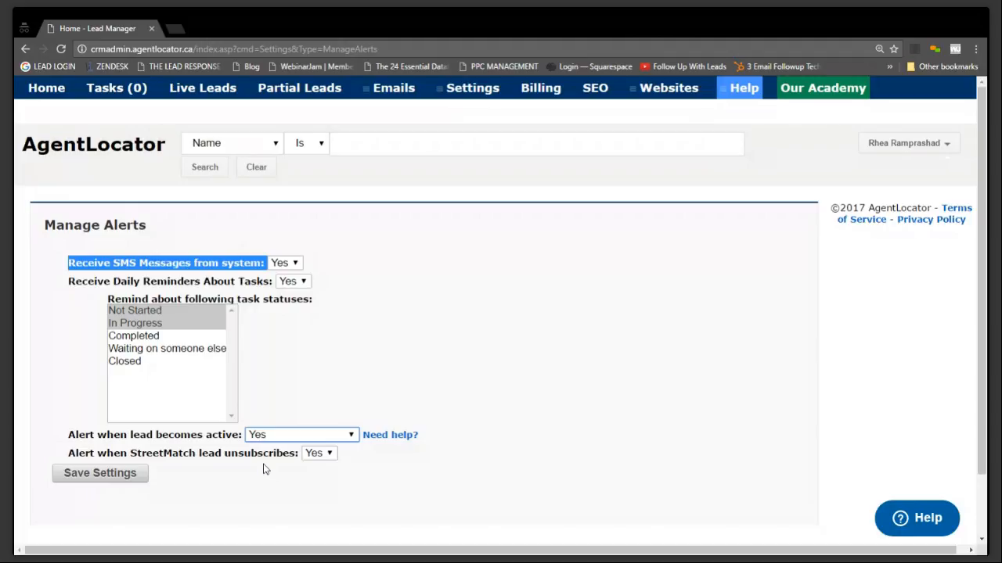
{"action": "left_click", "coordinate": [267, 476]}
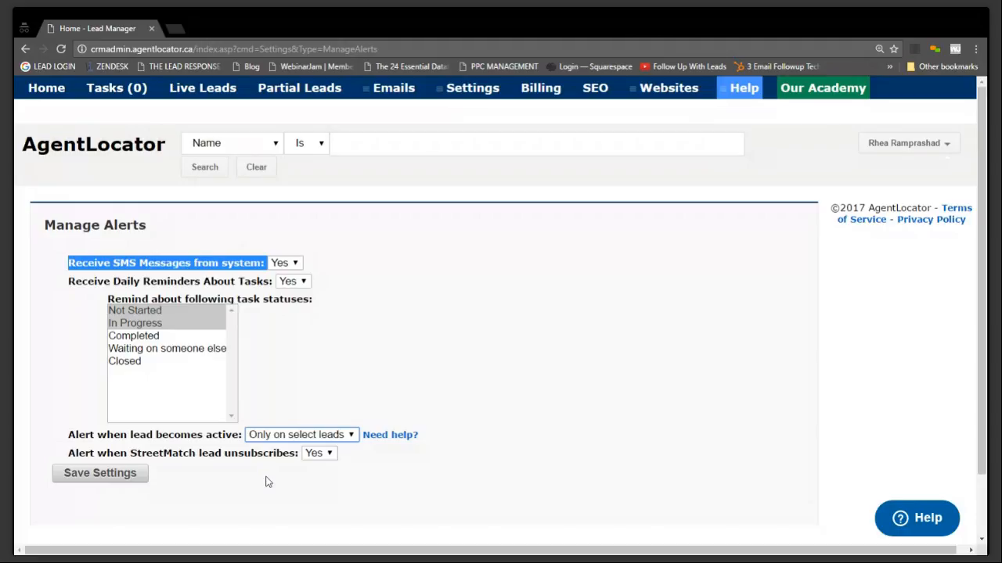
Open the second lead on the home page in a separate browser tab, review its tags and return to the alert settings
{"action": "left_click", "coordinate": [55, 88]}
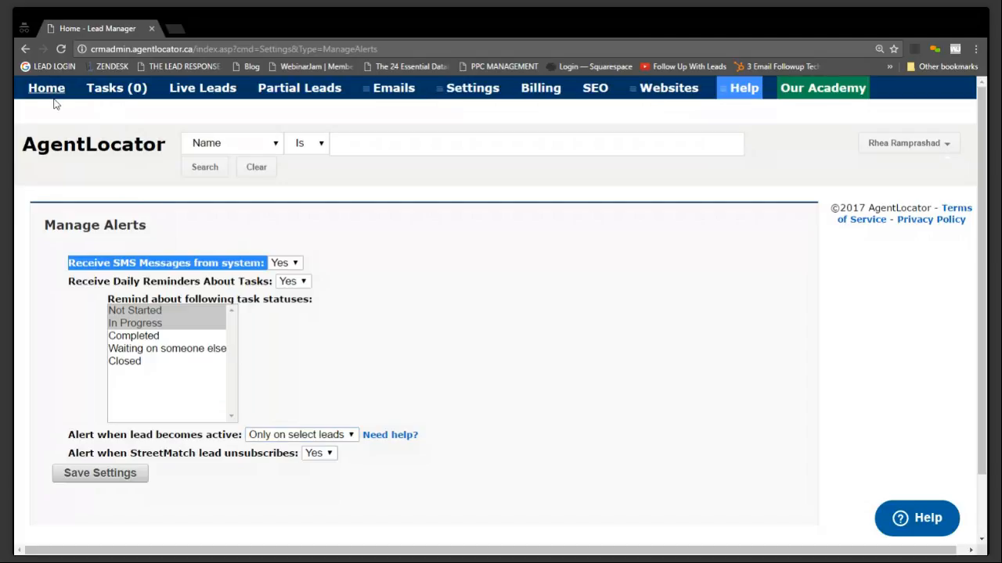
{"action": "left_click", "coordinate": [196, 29]}
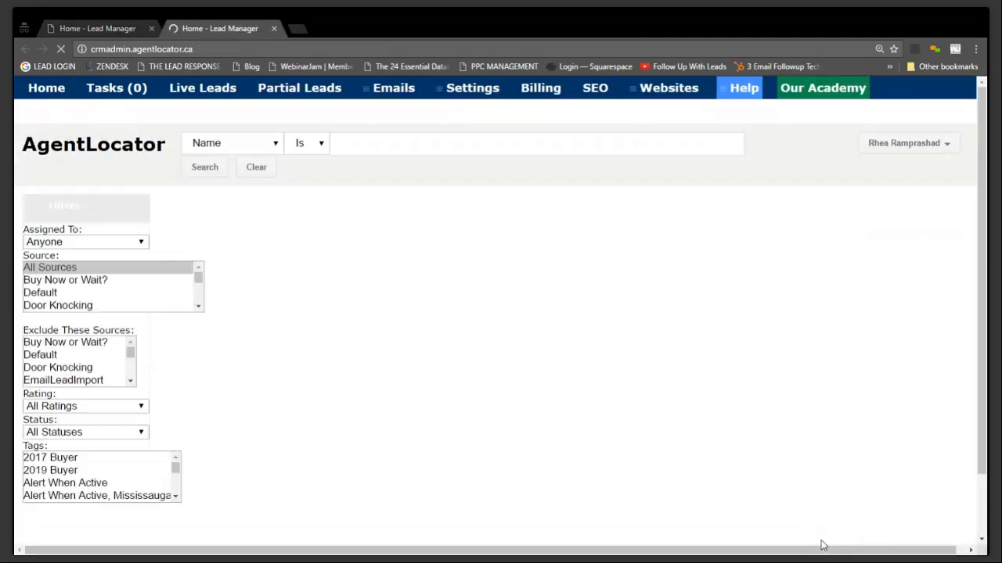
{"action": "left_click", "coordinate": [327, 459]}
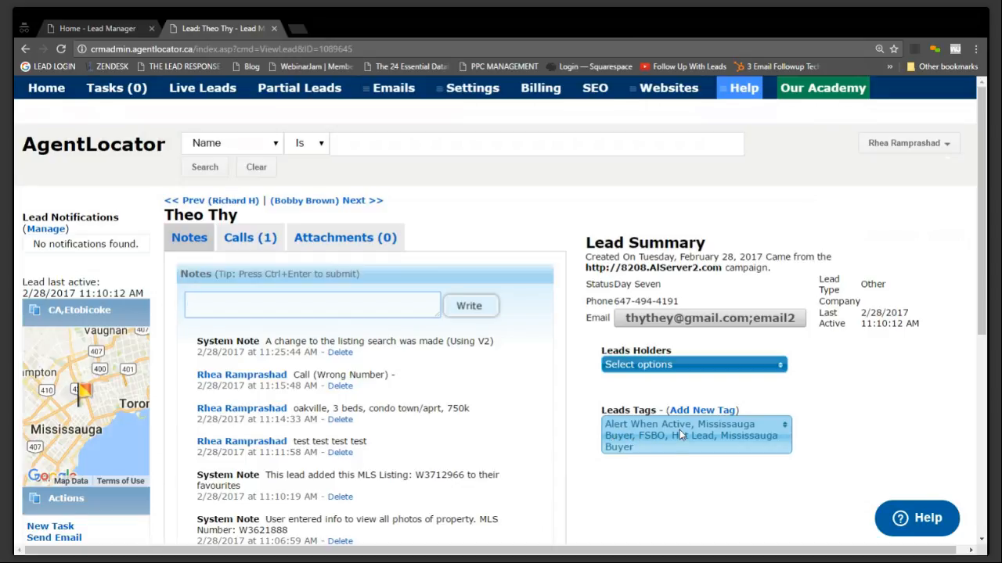
{"action": "left_click", "coordinate": [79, 28]}
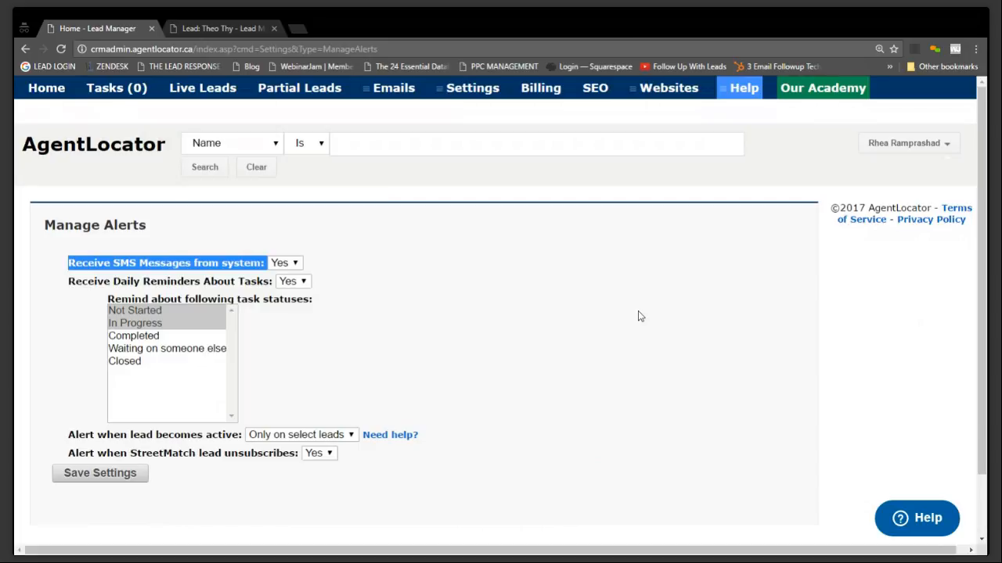
Set the alert for StreetMatch lead unsubscribes to No, save the alert settings and return to the home page
{"action": "left_click", "coordinate": [319, 465]}
{"action": "left_click", "coordinate": [115, 484]}
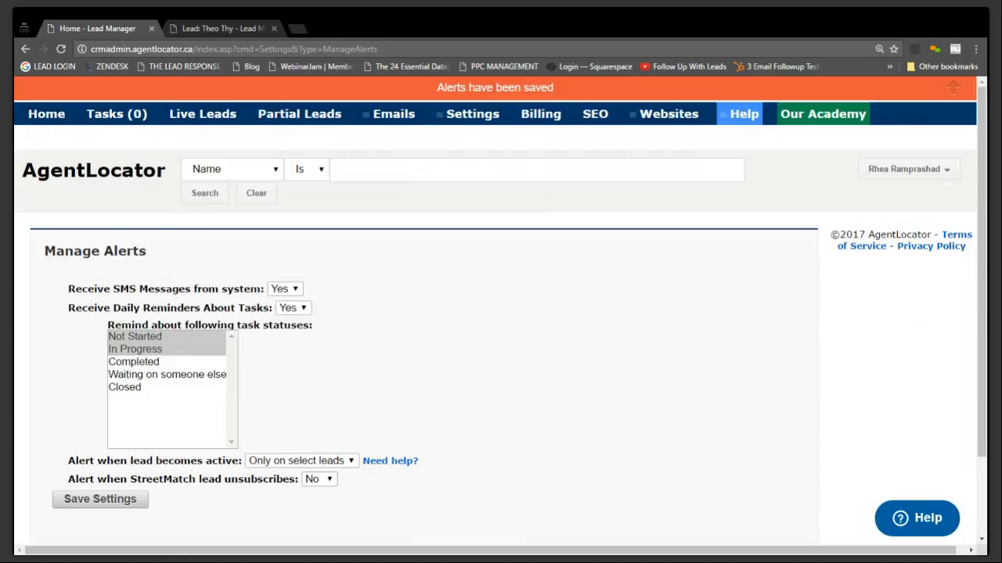
{"action": "left_click", "coordinate": [67, 120]}
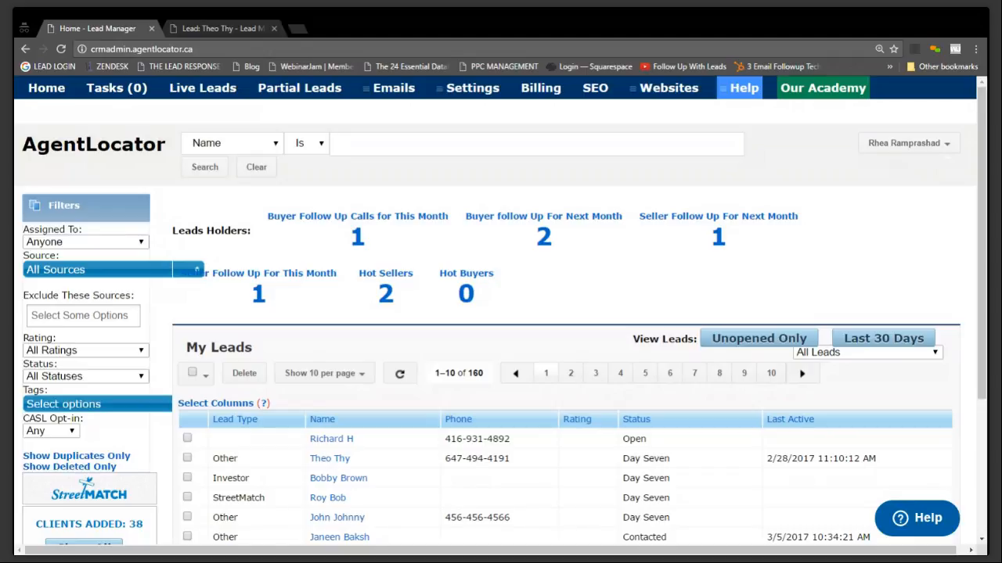
{"action": "left_click", "coordinate": [468, 91]}
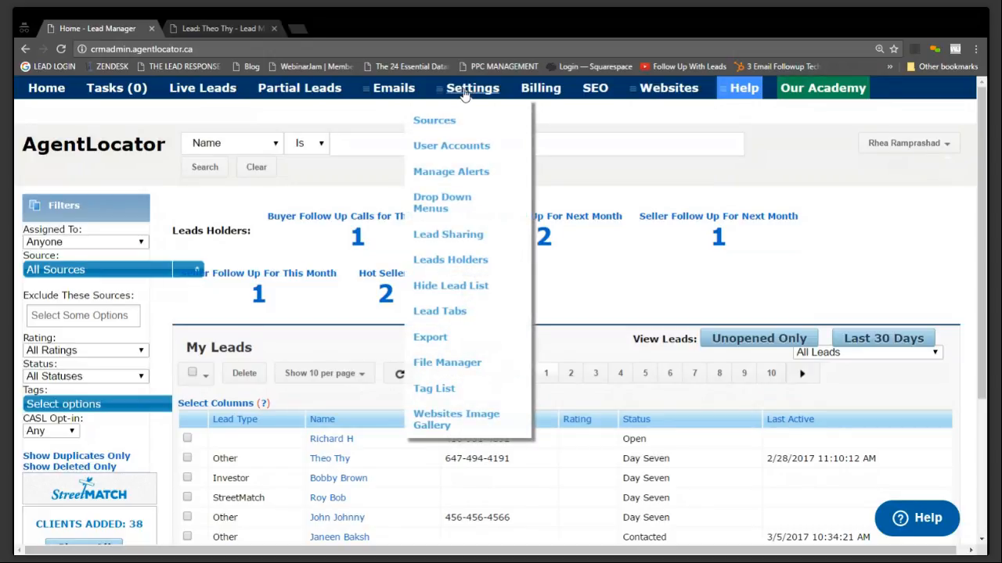
{"action": "mouse_move", "coordinate": [394, 89]}
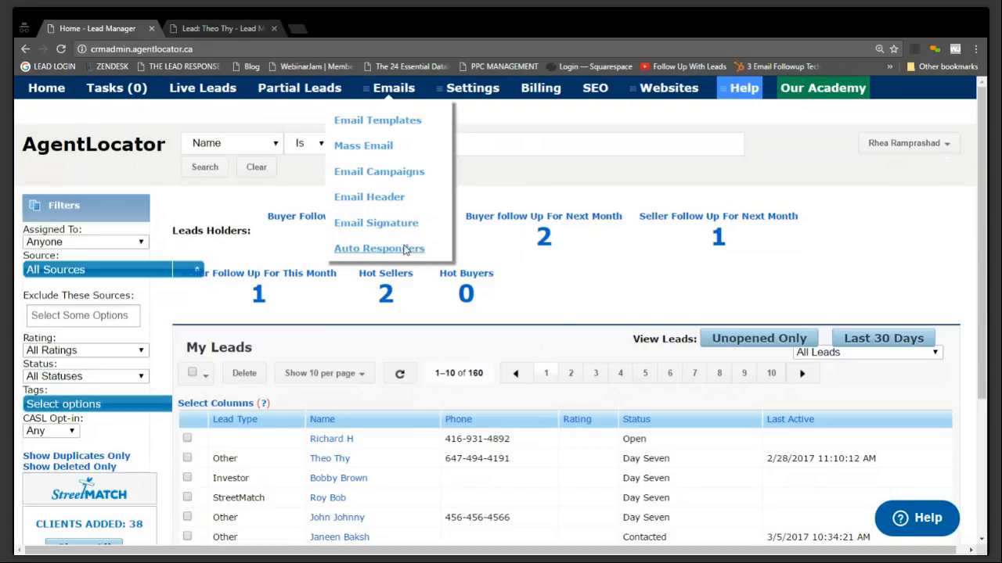
{"action": "left_click", "coordinate": [414, 248]}
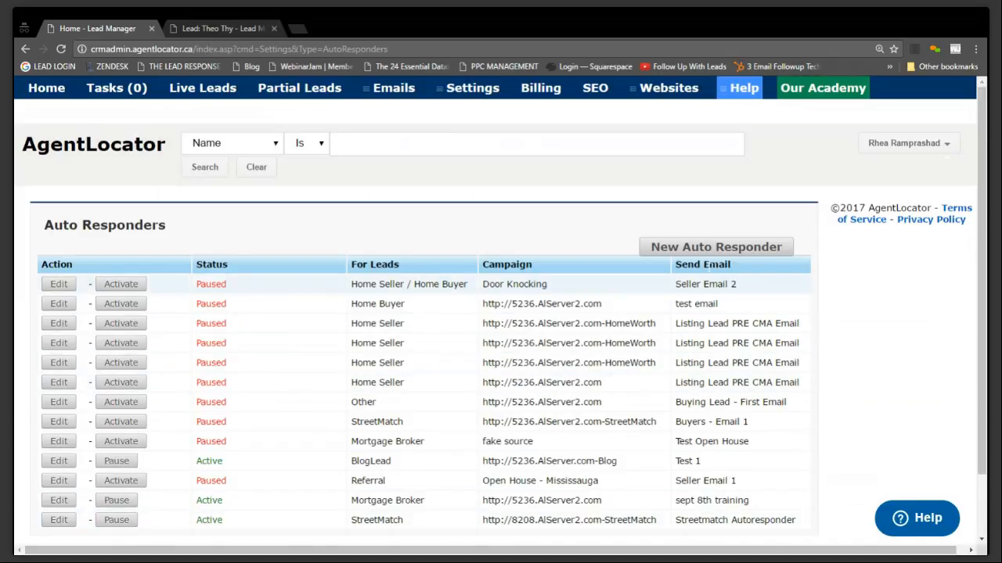
{"action": "left_click", "coordinate": [708, 249]}
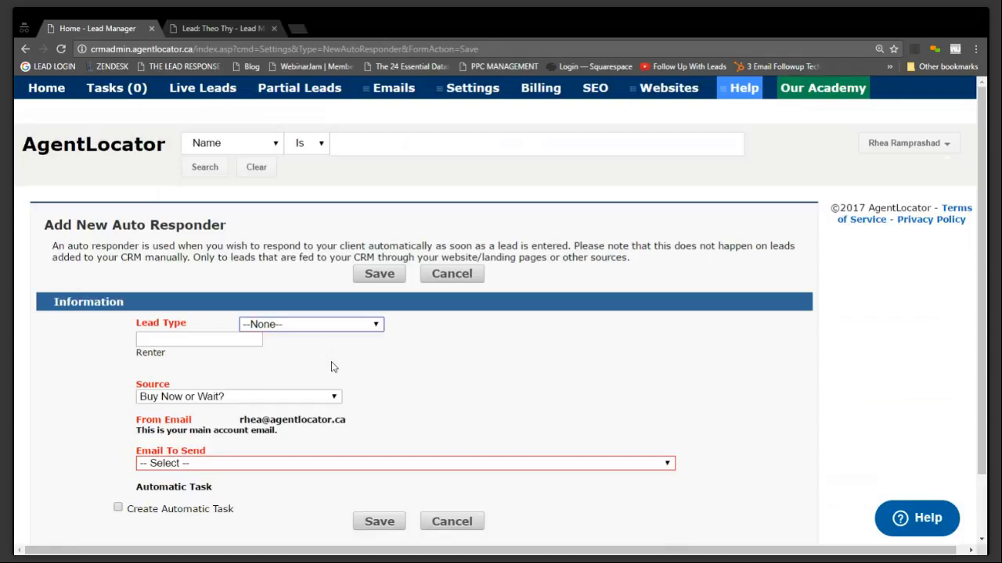
{"action": "left_click", "coordinate": [291, 364]}
{"action": "left_click", "coordinate": [243, 397]}
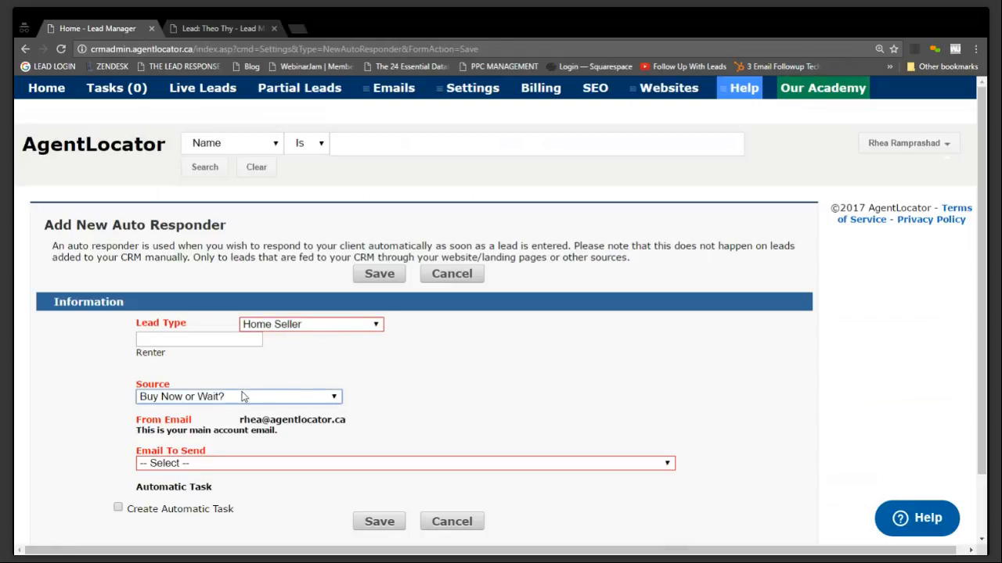
{"action": "left_click", "coordinate": [281, 279]}
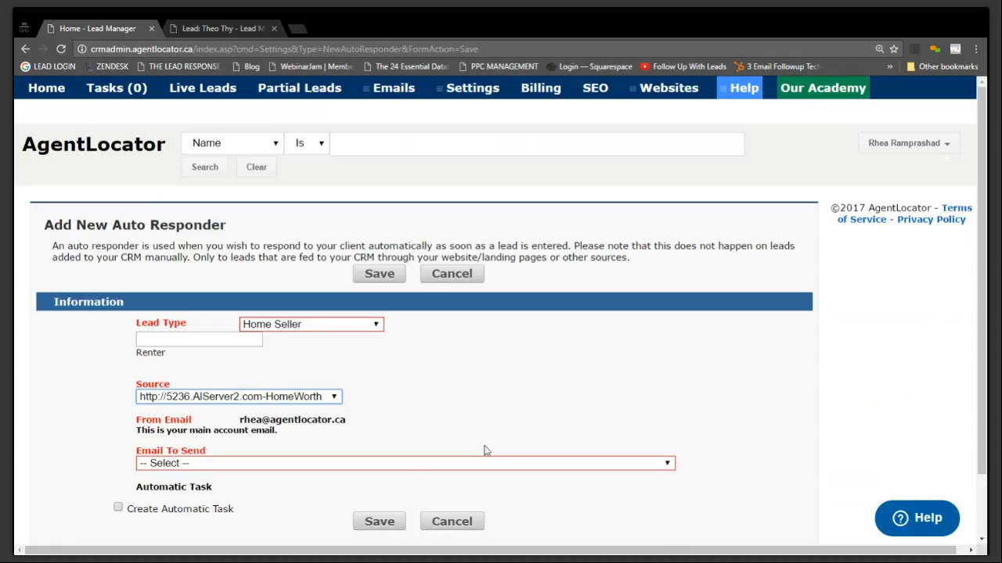
Choose "Seller Email 1 - Thank you for visiting my website" as the email to send and save the auto responder
{"action": "left_click", "coordinate": [382, 466]}
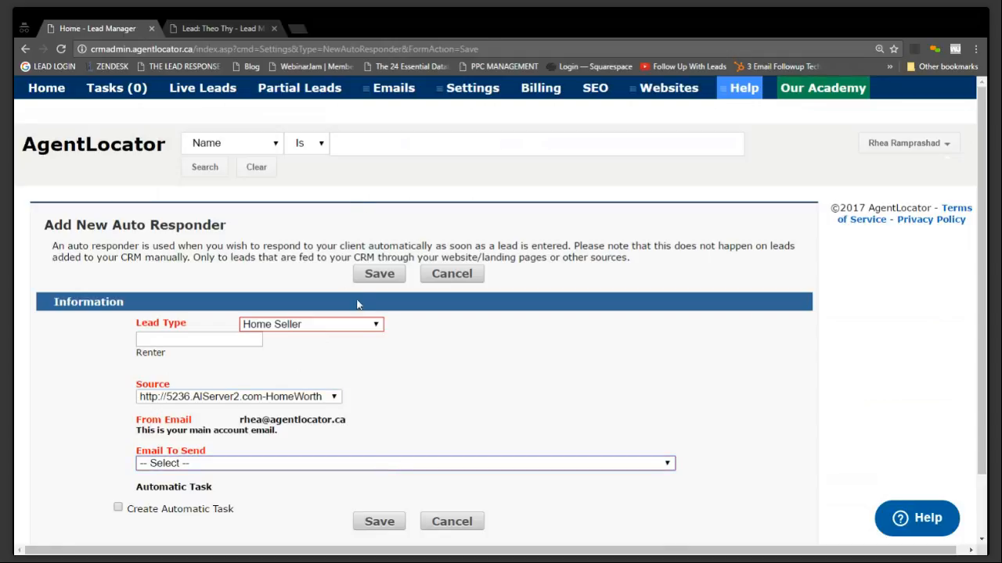
{"action": "key", "text": "Down"}
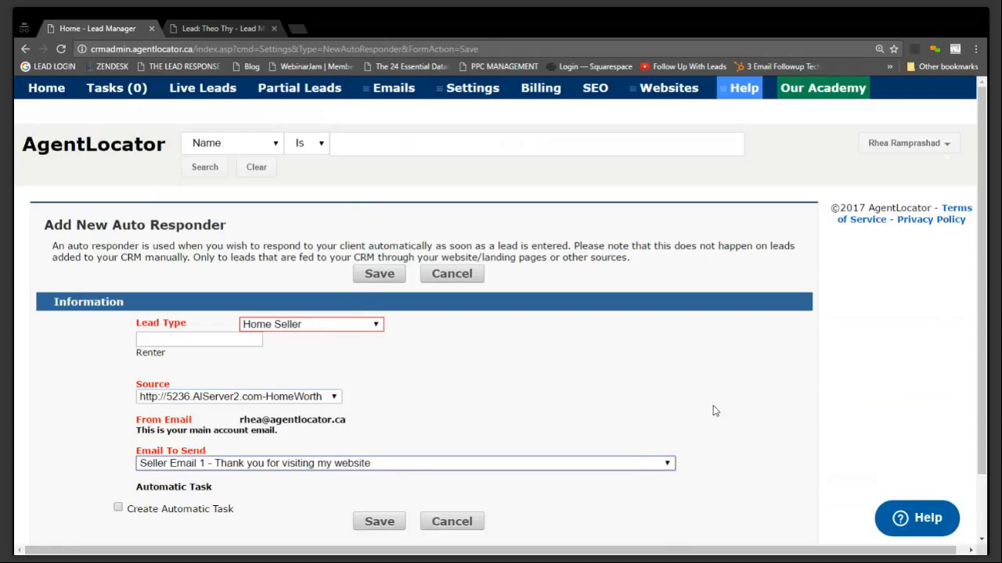
{"action": "scroll", "coordinate": [716, 412], "scroll_direction": "down", "scroll_amount": 1}
{"action": "left_click", "coordinate": [368, 451]}
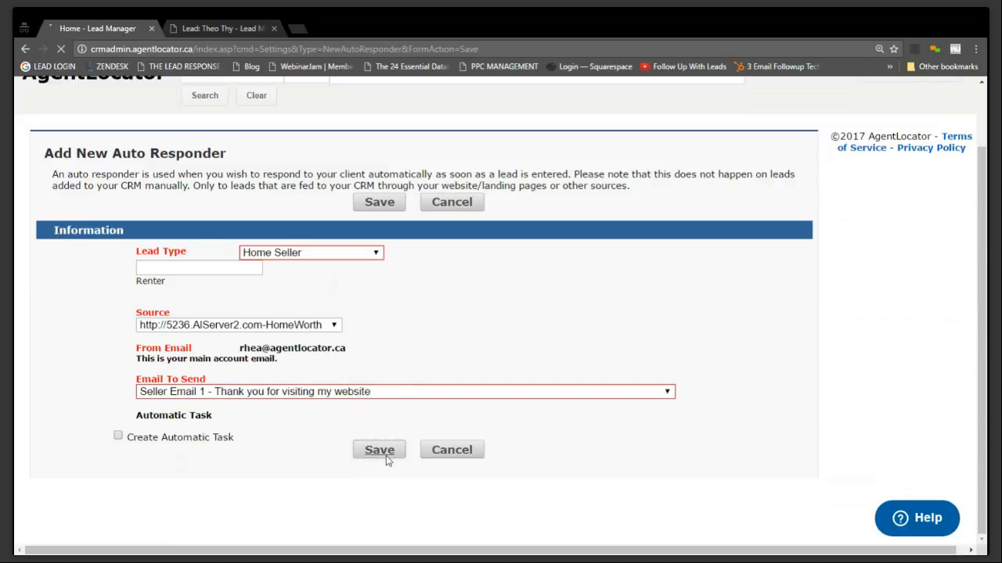
Check the status of the newly added Home Seller auto responder in the list
{"action": "scroll", "coordinate": [395, 486], "scroll_direction": "down", "scroll_amount": 1}
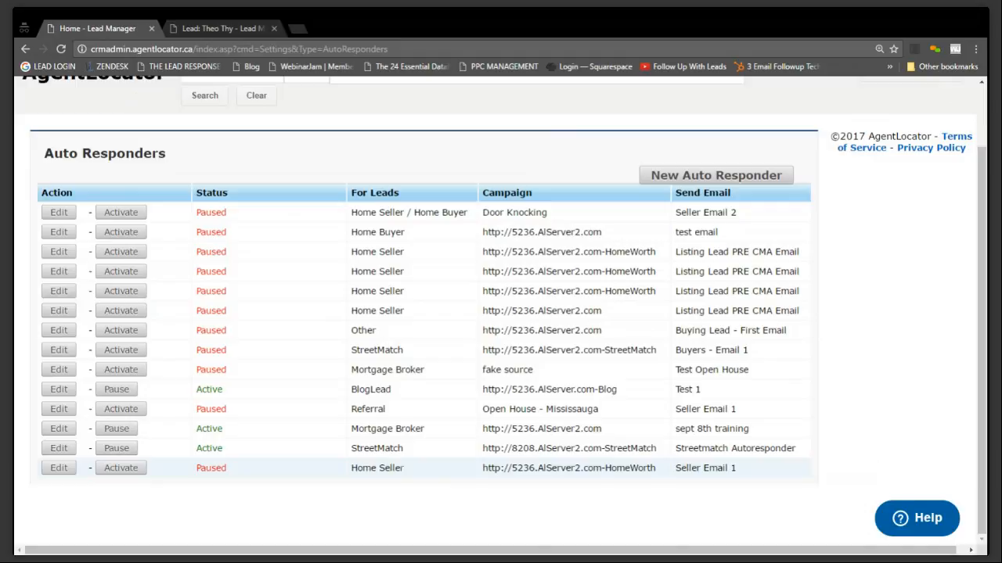
{"action": "left_click_drag", "start_coordinate": [227, 468], "coordinate": [195, 468]}
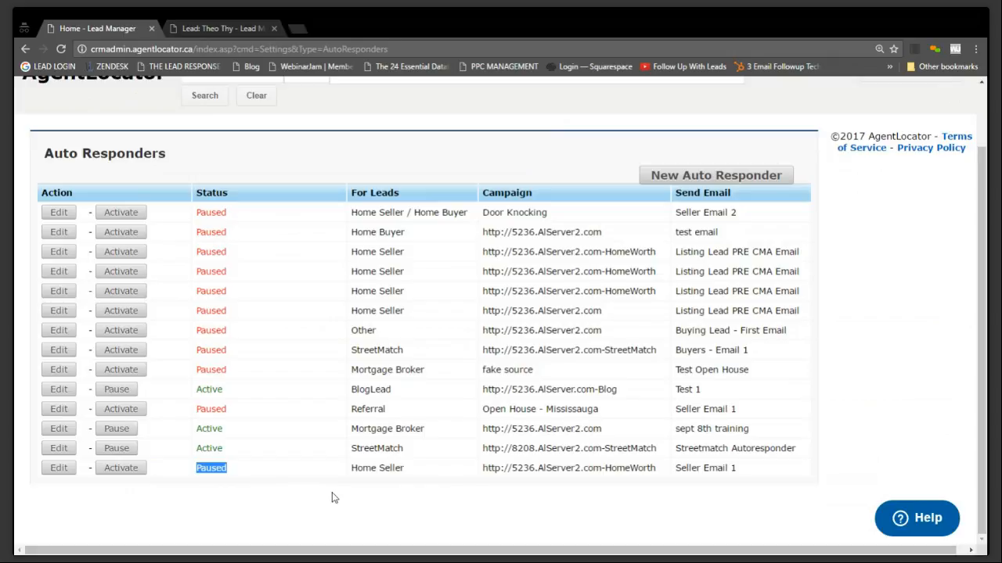
{"action": "scroll", "coordinate": [357, 494], "scroll_direction": "up", "scroll_amount": 1}
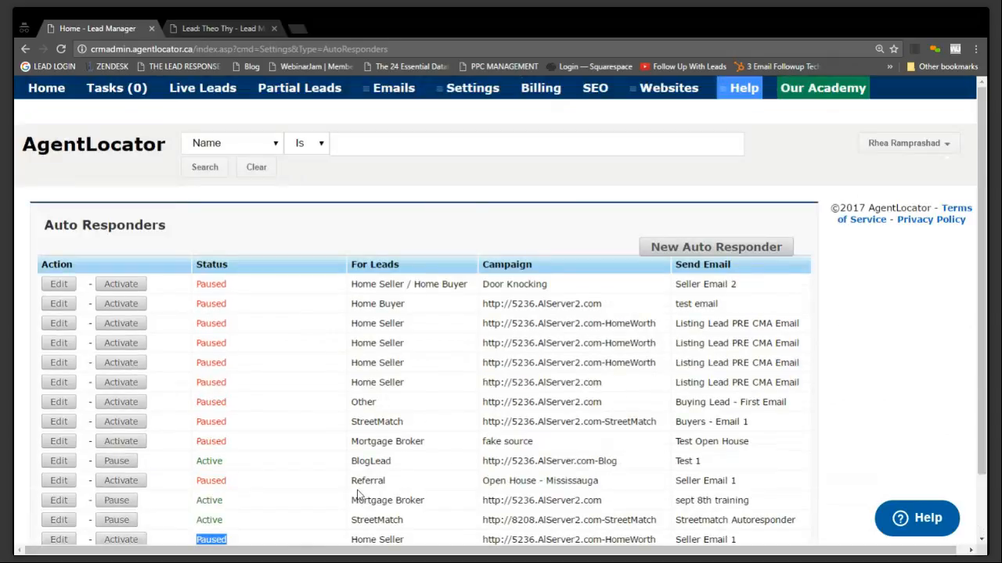
Return to the home page and open the Drop Down Menus settings
{"action": "left_click", "coordinate": [55, 90]}
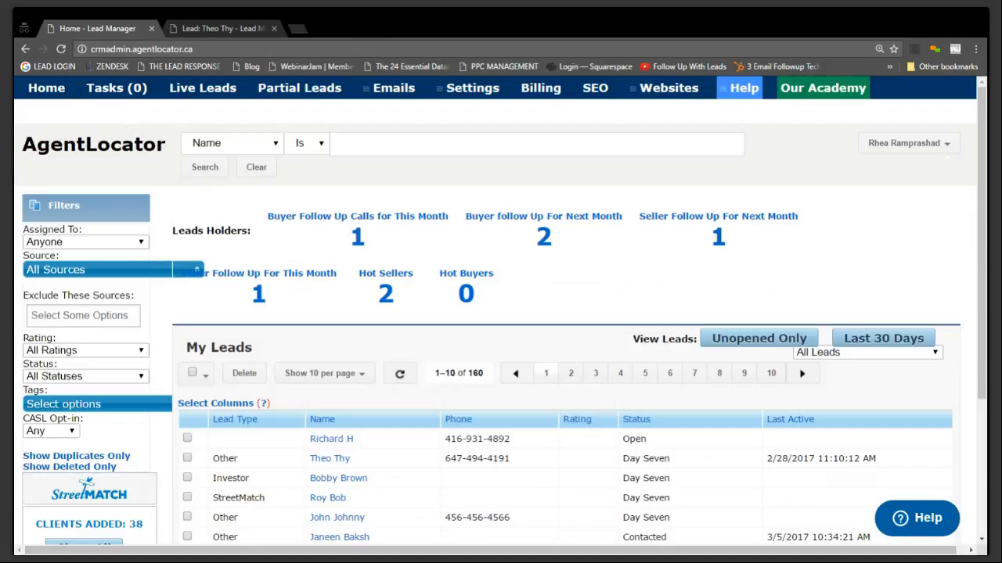
{"action": "left_click", "coordinate": [479, 90]}
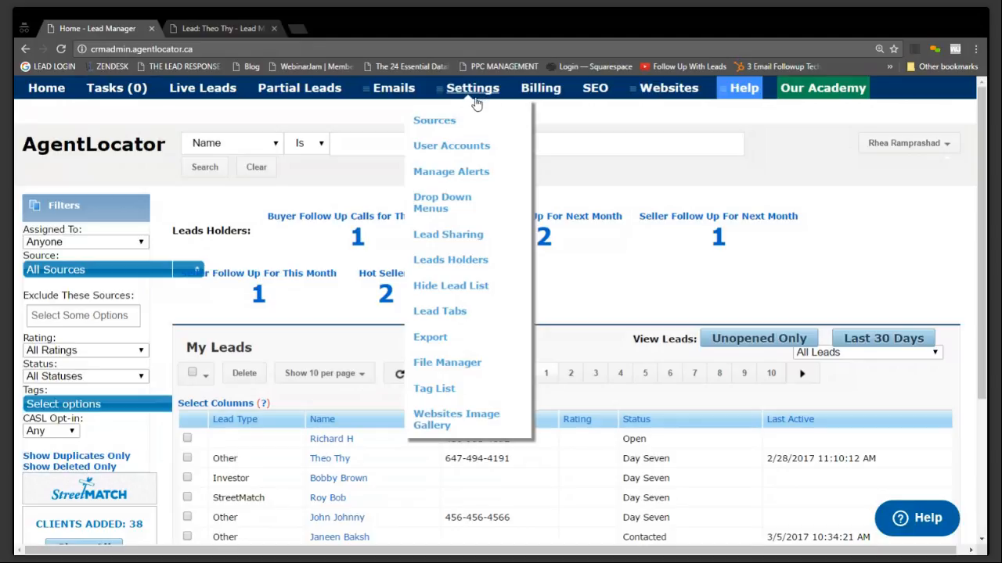
{"action": "left_click", "coordinate": [459, 205]}
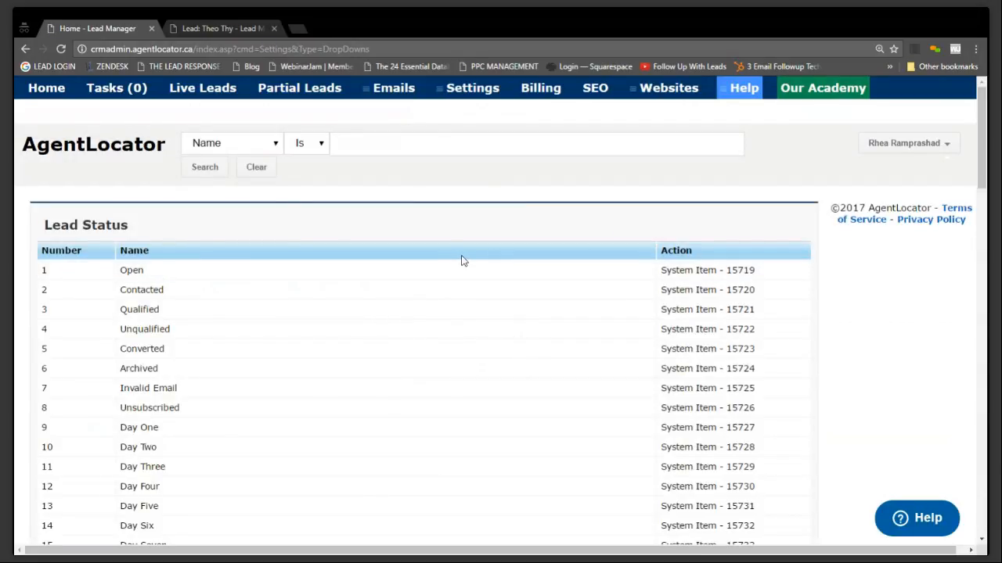
Go to the new entry field at the end of the Lead Status list
{"action": "scroll", "coordinate": [463, 259], "scroll_direction": "down", "scroll_amount": 3}
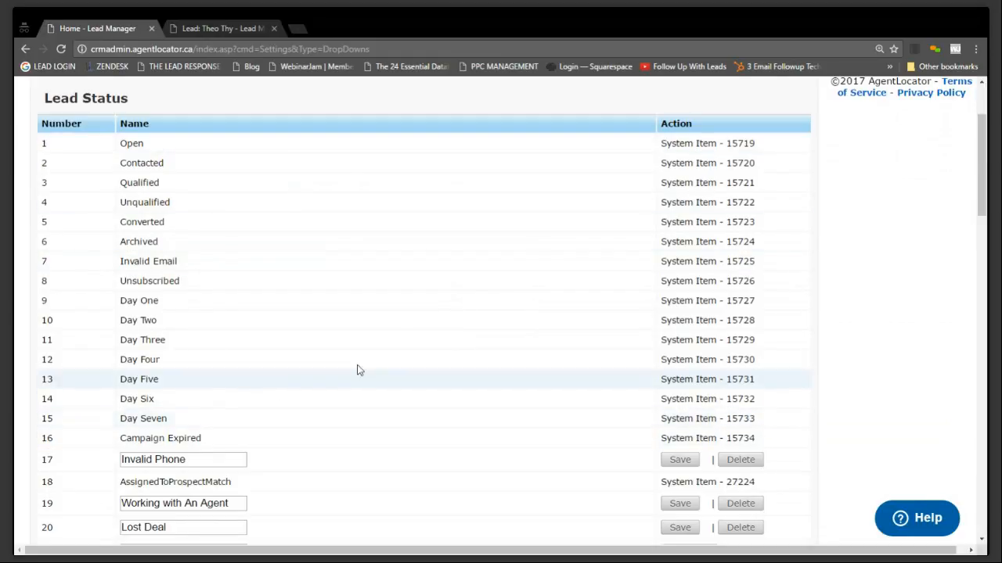
{"action": "scroll", "coordinate": [357, 370], "scroll_direction": "down", "scroll_amount": 5}
{"action": "left_click", "coordinate": [232, 364]}
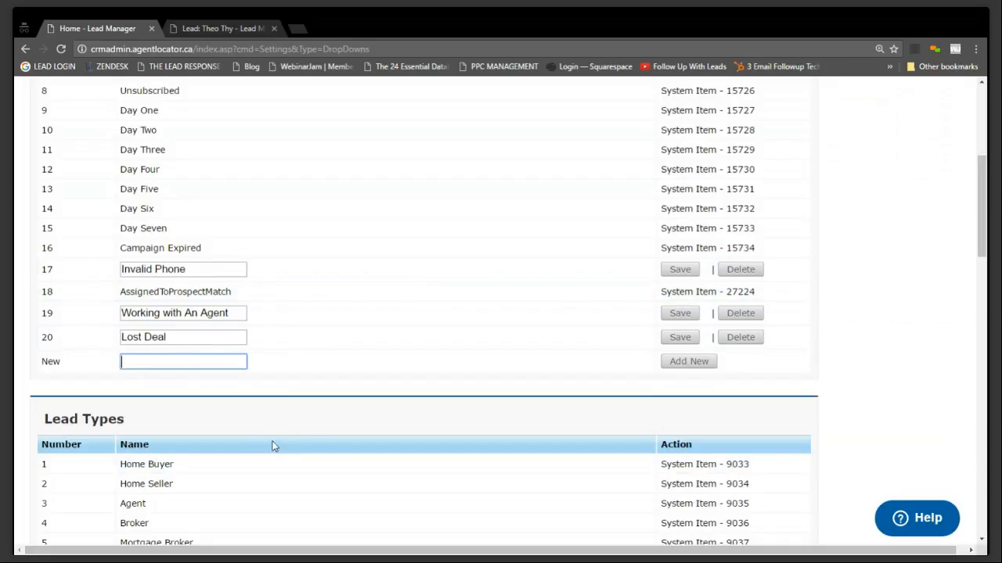
{"action": "type", "text": "Don"}
{"action": "key", "text": "BackSpace"}
{"action": "key", "text": "BackSpace"}
{"action": "key", "text": "BackSpace"}
{"action": "type", "text": "Done"}
{"action": "key", "text": "BackSpace"}
{"action": "key", "text": "BackSpace"}
{"action": "key", "text": "BackSpace"}
{"action": "key", "text": "BackSpace"}
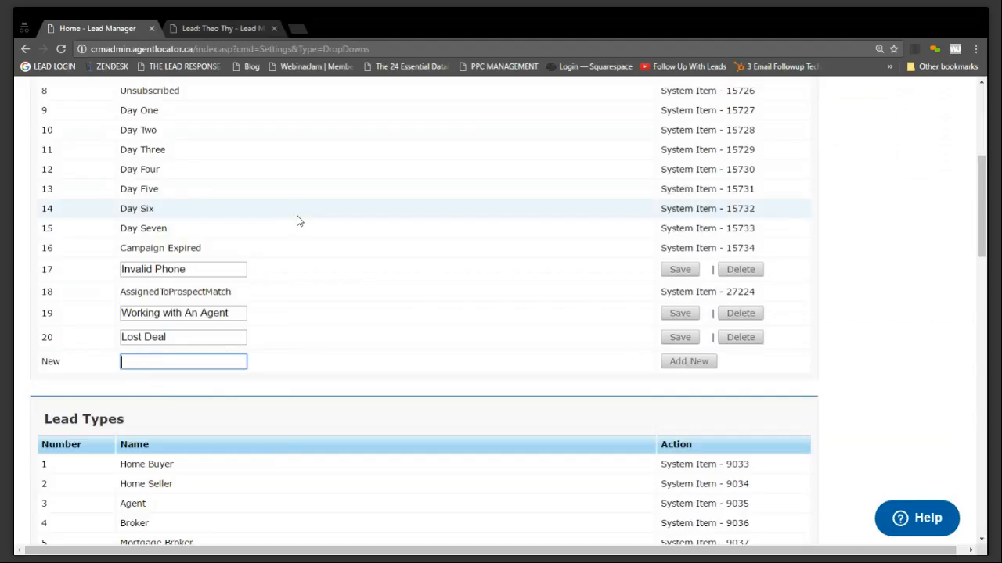
{"action": "type", "text": "a"}
Add "Signed Contract" as a new lead status
{"action": "key", "text": "BackSpace"}
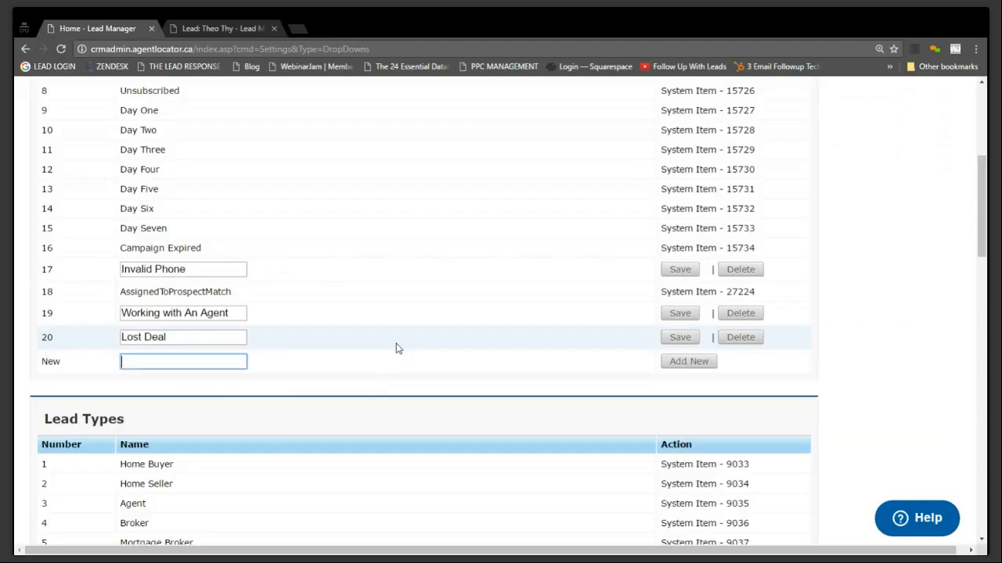
{"action": "type", "text": "Signed Contract"}
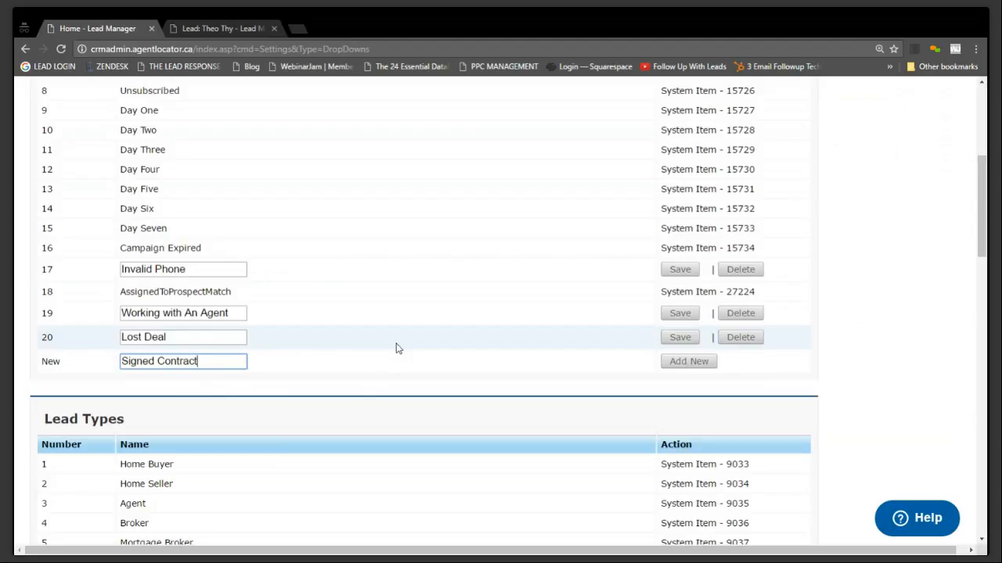
{"action": "left_click", "coordinate": [694, 364]}
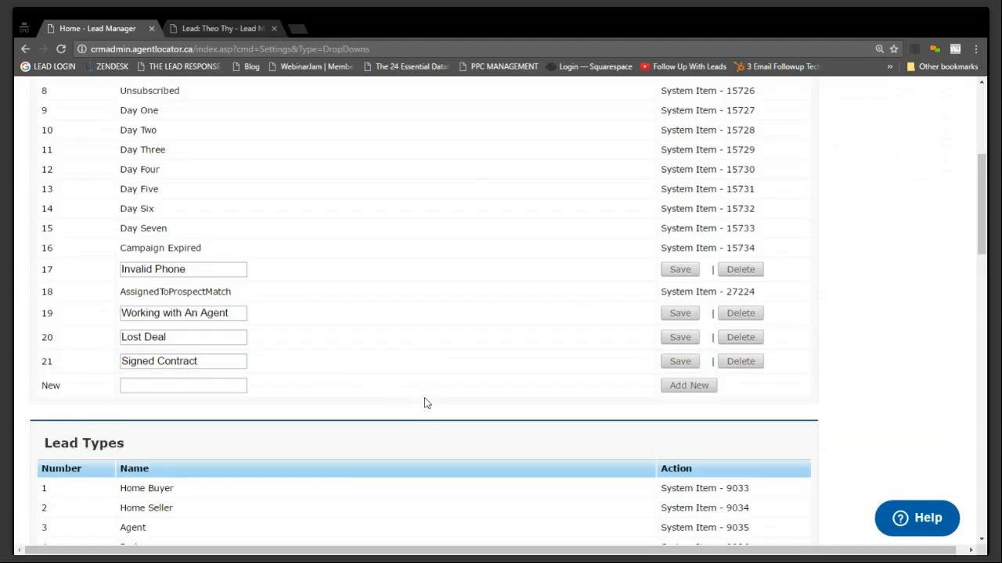
Switch to the already open lead record and open its lead details for editing
{"action": "scroll", "coordinate": [425, 403], "scroll_direction": "down", "scroll_amount": 1}
{"action": "scroll", "coordinate": [425, 403], "scroll_direction": "up", "scroll_amount": 5}
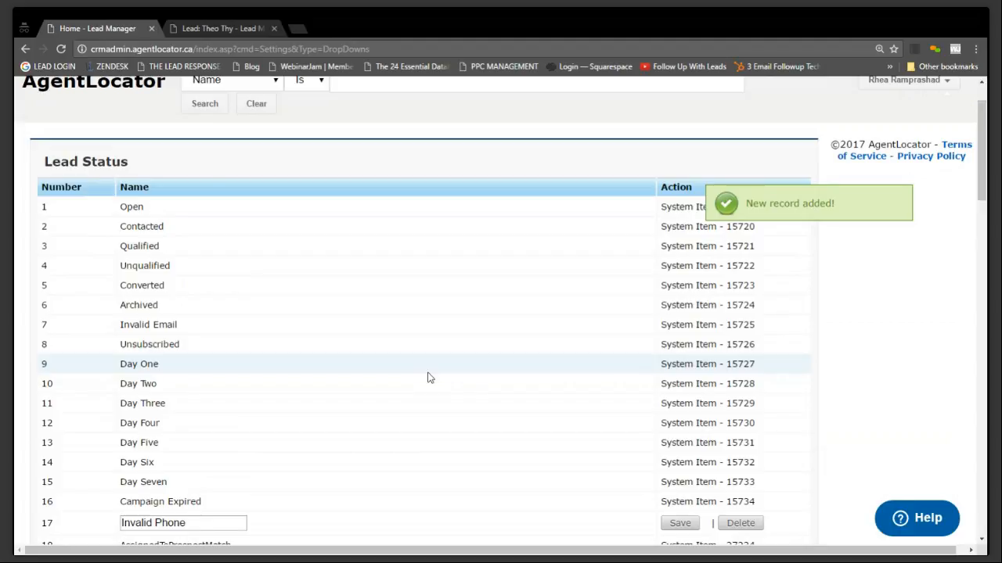
{"action": "left_click", "coordinate": [198, 30]}
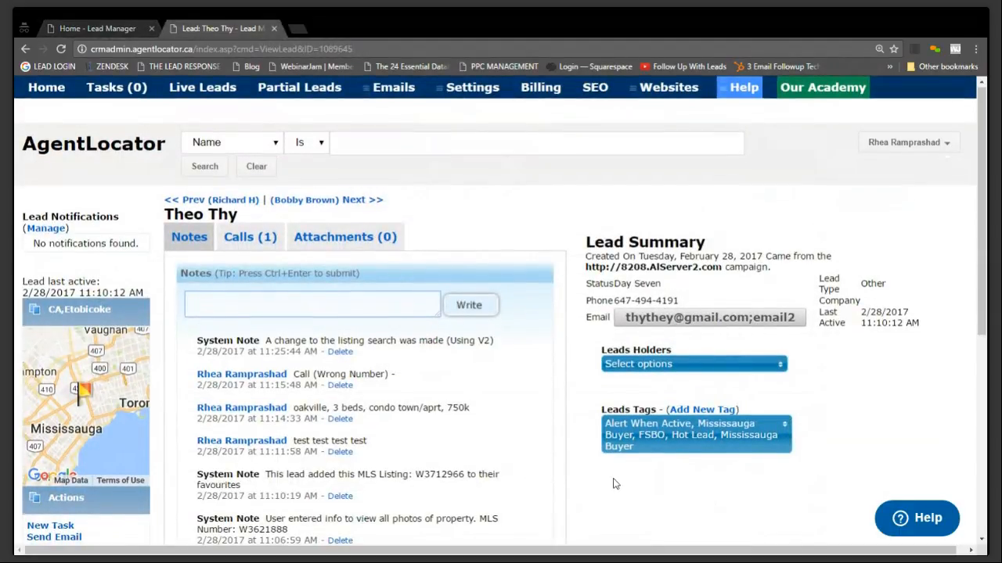
{"action": "scroll", "coordinate": [616, 479], "scroll_direction": "down", "scroll_amount": 3}
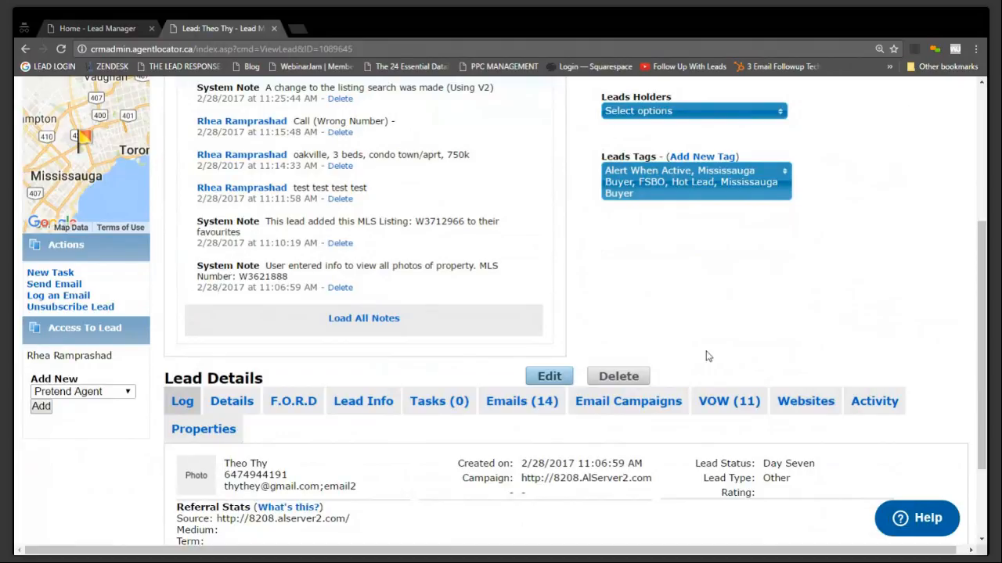
{"action": "left_click", "coordinate": [549, 376]}
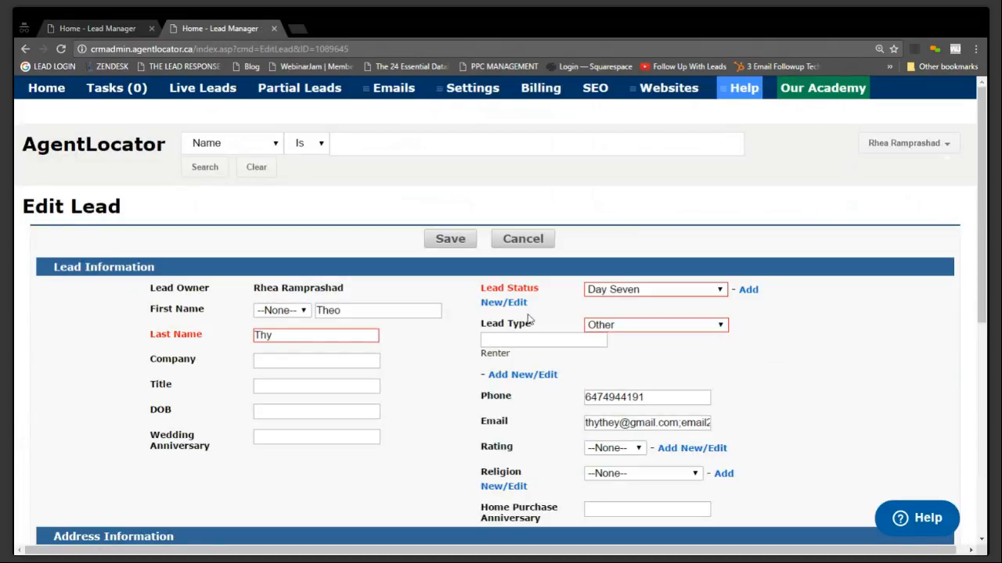
Set the lead's status to Contacted and check the available lead type options
{"action": "left_click_drag", "start_coordinate": [488, 291], "coordinate": [608, 296]}
{"action": "left_click", "coordinate": [610, 296]}
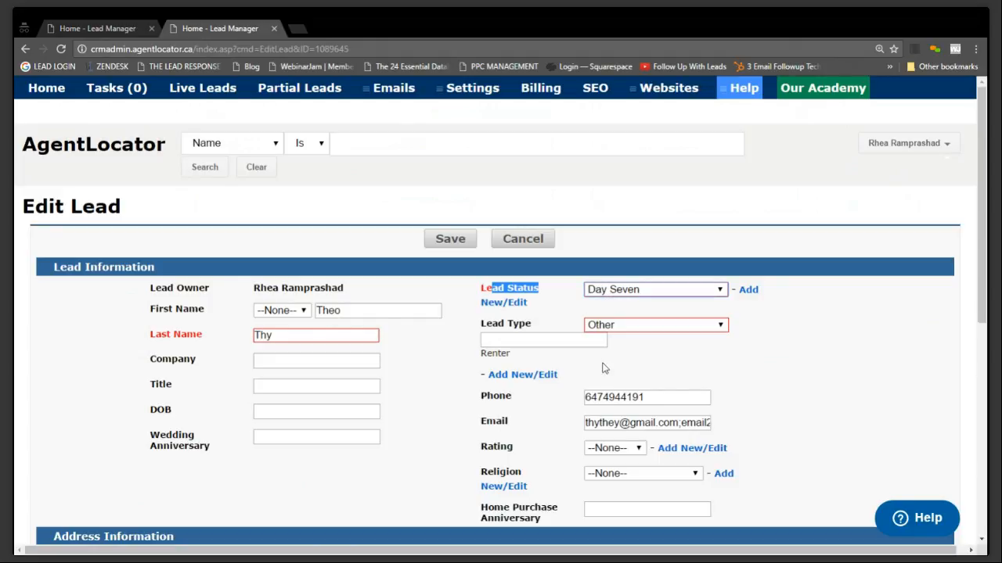
{"action": "left_click", "coordinate": [619, 324]}
{"action": "left_click", "coordinate": [837, 376]}
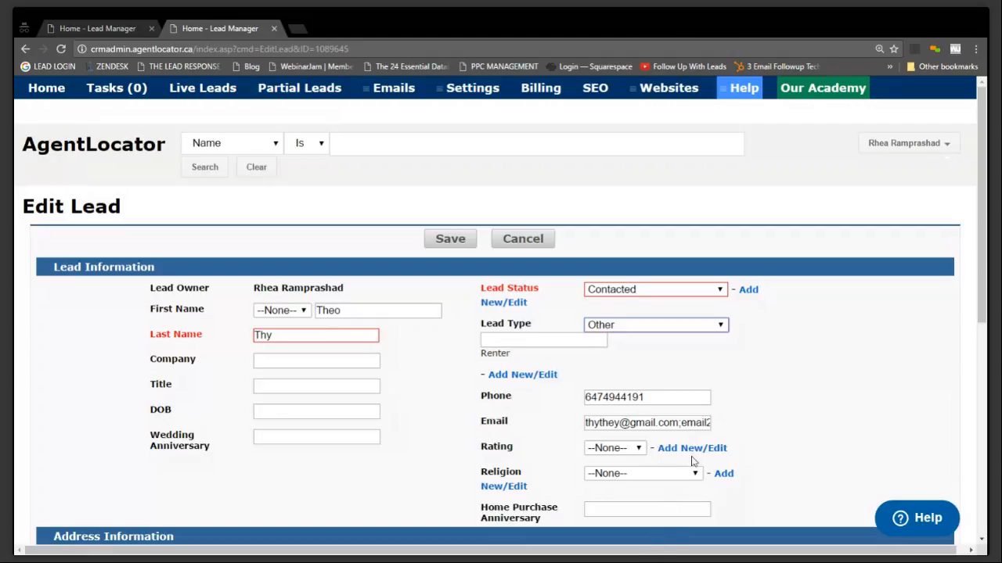
{"action": "left_click", "coordinate": [829, 373]}
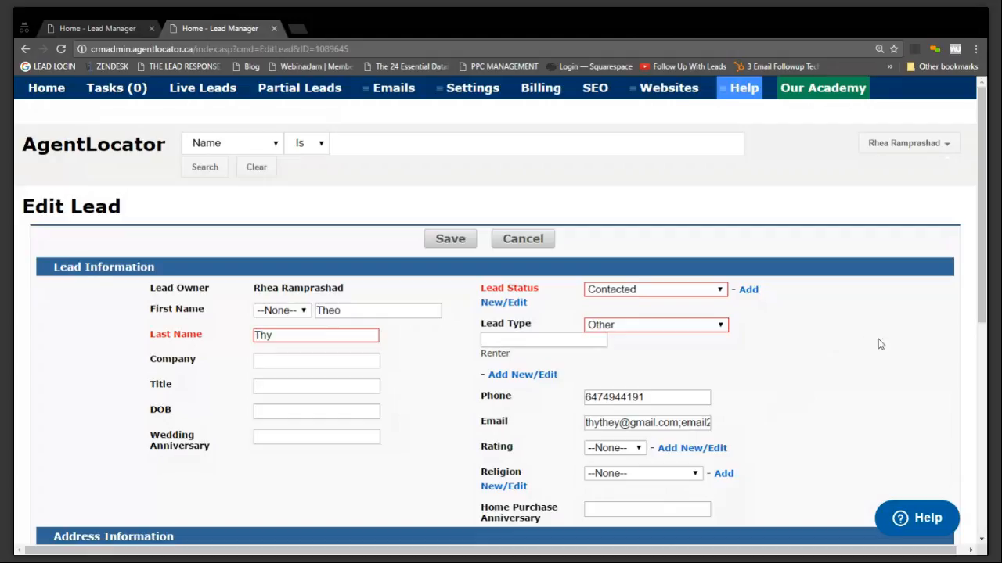
Look through the lead's company, title, date of birth, anniversary and address fields in the edit form
{"action": "scroll", "coordinate": [877, 342], "scroll_direction": "down", "scroll_amount": 3}
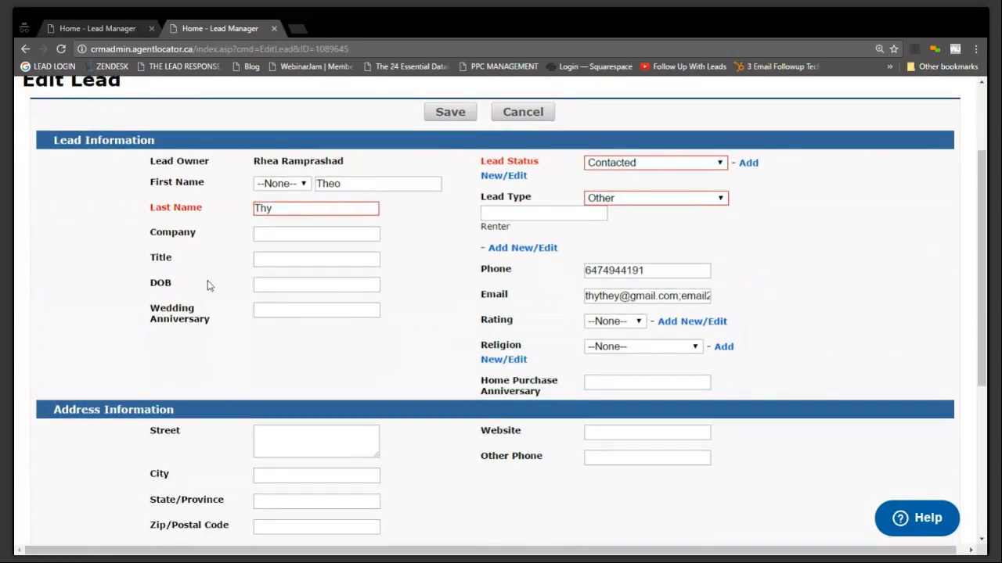
{"action": "left_click", "coordinate": [258, 234]}
{"action": "key", "text": "Tab"}
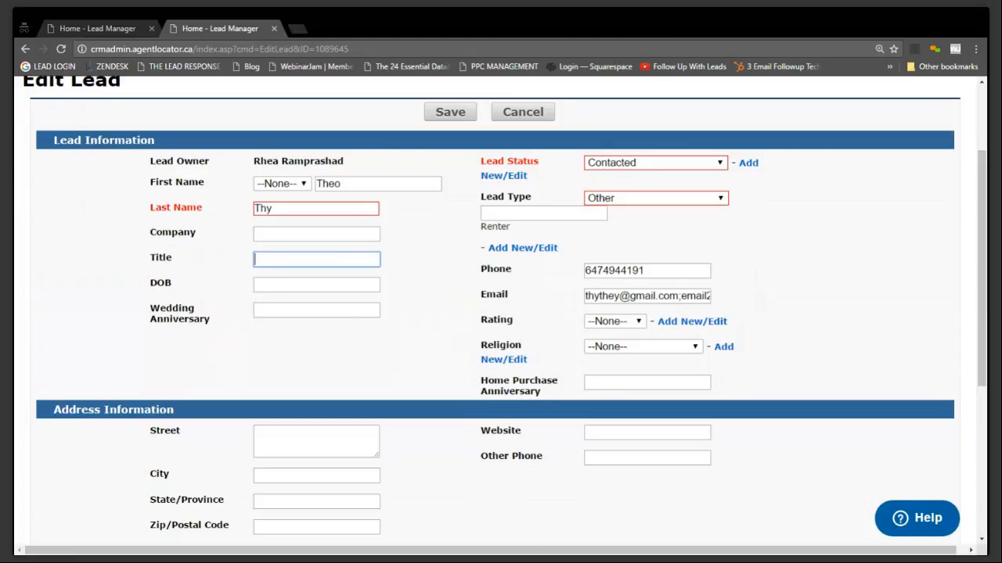
{"action": "key", "text": "Tab"}
{"action": "left_click", "coordinate": [208, 382]}
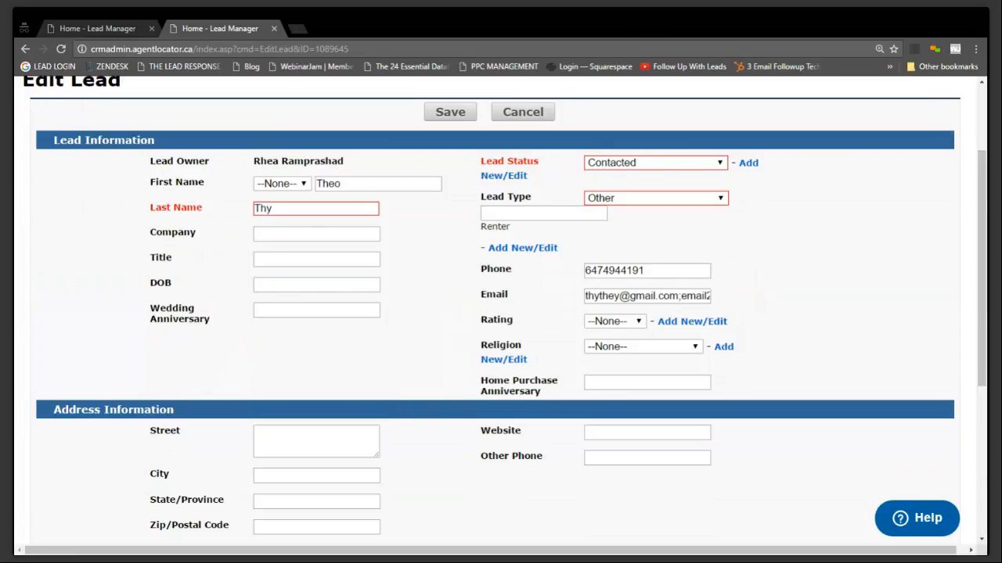
{"action": "scroll", "coordinate": [310, 383], "scroll_direction": "down", "scroll_amount": 3}
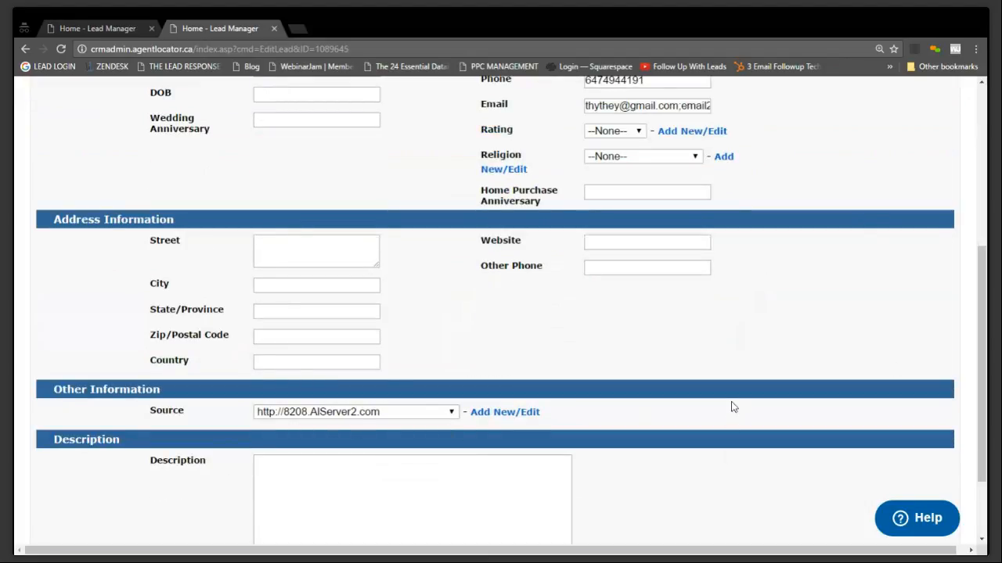
Enter the lead description "Wife of 5 years, has 2 kids and 1 dog." and save the lead
{"action": "scroll", "coordinate": [731, 407], "scroll_direction": "down", "scroll_amount": 2}
{"action": "left_click", "coordinate": [501, 435]}
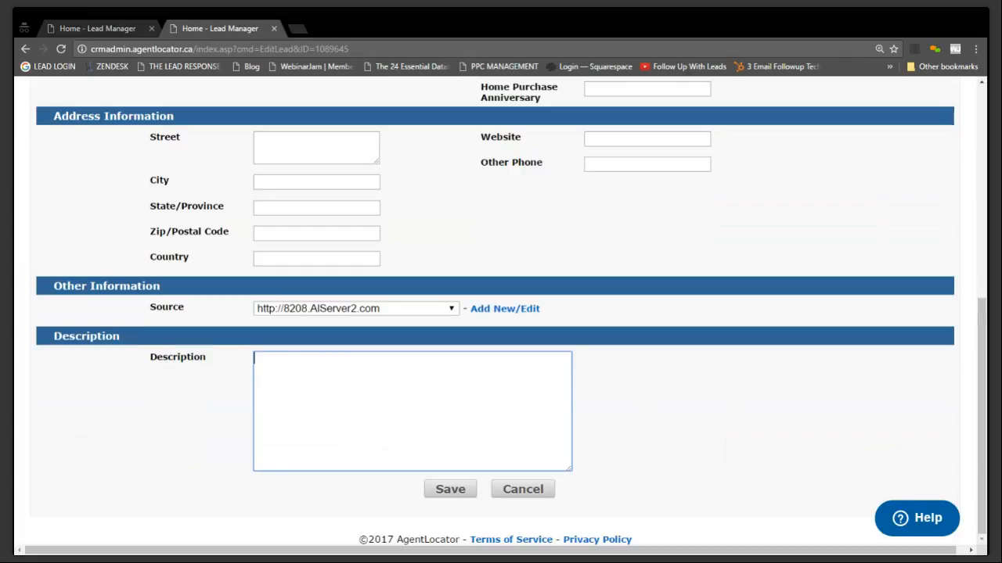
{"action": "type", "text": "Wife of 5 years, has 2 ki"}
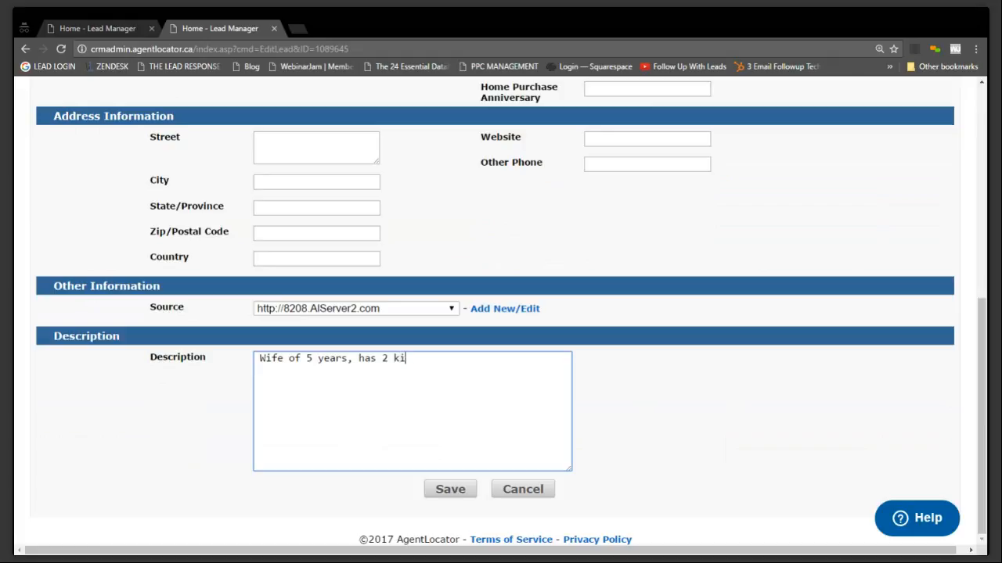
{"action": "type", "text": "ds and 1 dog."}
{"action": "left_click", "coordinate": [444, 495]}
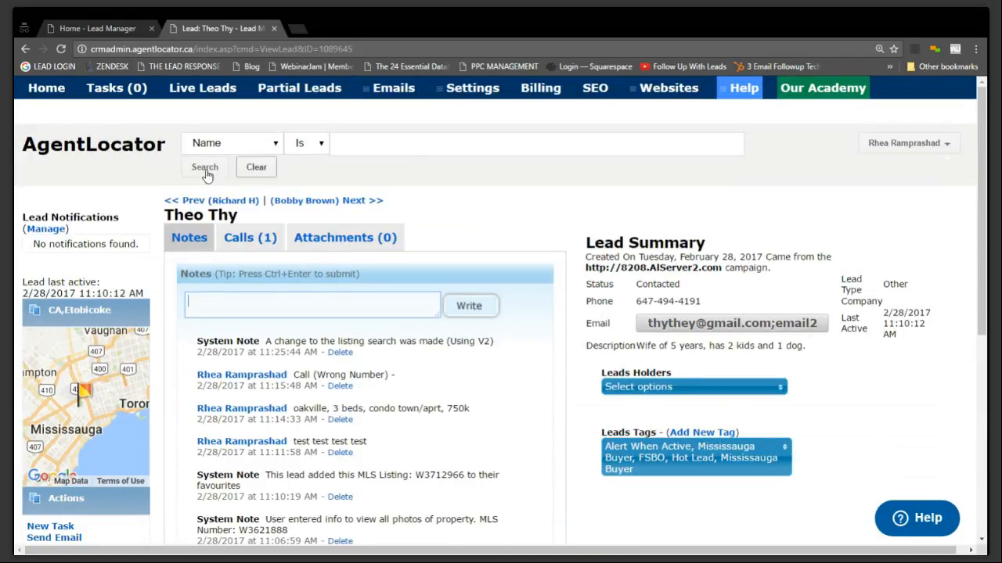
Examine the description in the Lead Summary, load all of the lead's notes and view the Lead Details section
{"action": "left_click_drag", "start_coordinate": [637, 345], "coordinate": [828, 360]}
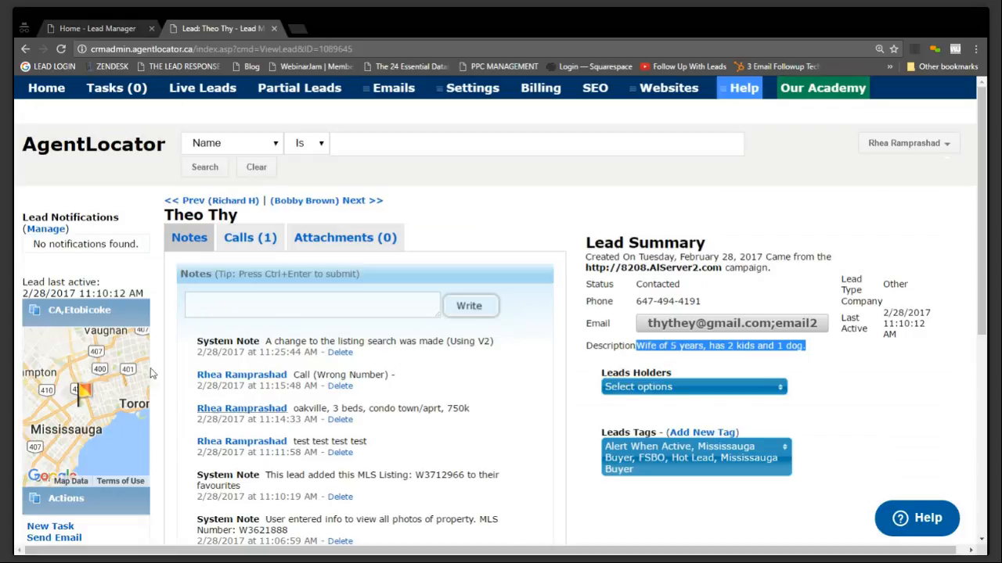
{"action": "left_click", "coordinate": [224, 301]}
{"action": "scroll", "coordinate": [457, 453], "scroll_direction": "down", "scroll_amount": 3}
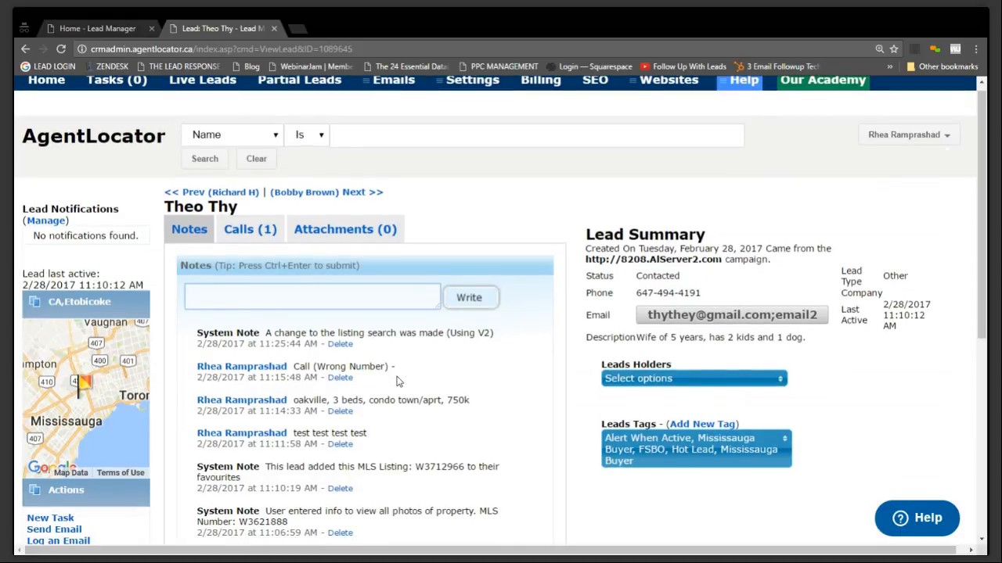
{"action": "scroll", "coordinate": [456, 452], "scroll_direction": "up", "scroll_amount": 3}
{"action": "scroll", "coordinate": [456, 453], "scroll_direction": "down", "scroll_amount": 3}
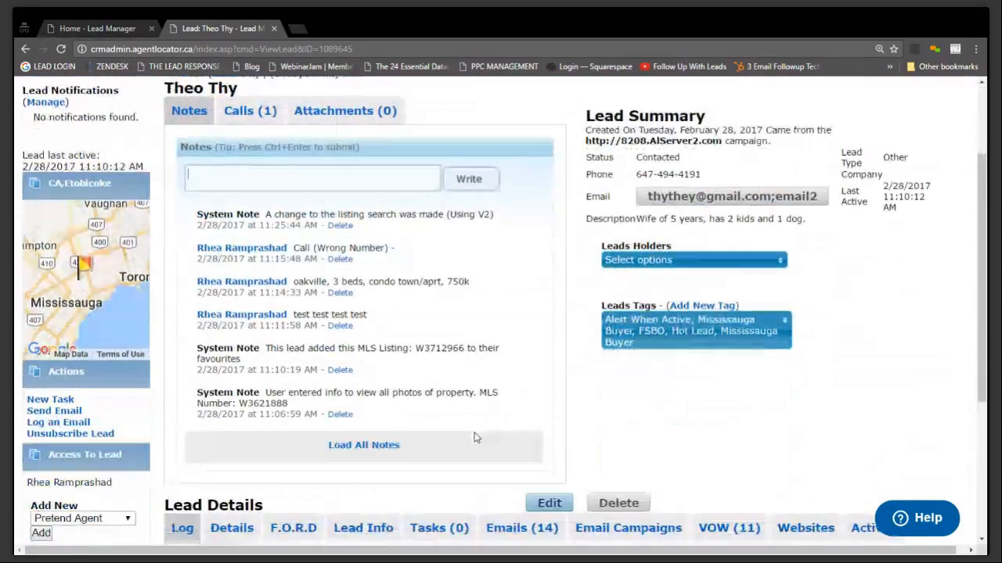
{"action": "left_click", "coordinate": [382, 445]}
{"action": "scroll", "coordinate": [412, 307], "scroll_direction": "down", "scroll_amount": 3}
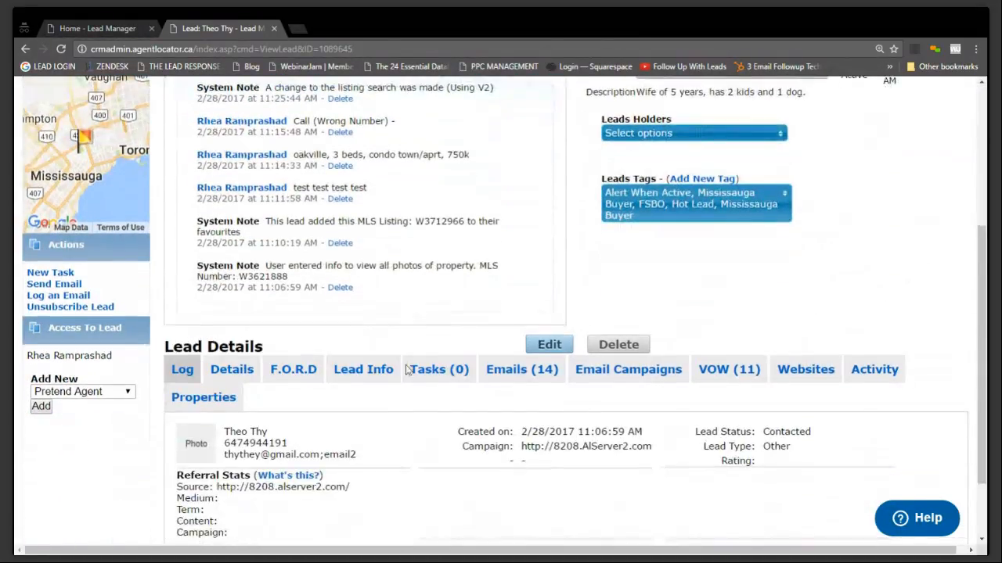
{"action": "scroll", "coordinate": [418, 250], "scroll_direction": "up", "scroll_amount": 3}
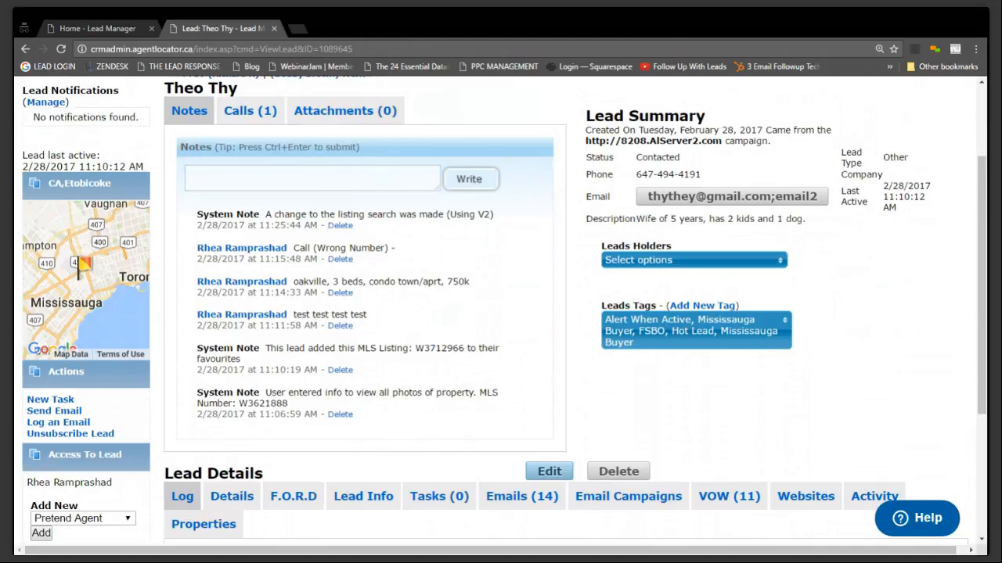
{"action": "left_click_drag", "start_coordinate": [636, 219], "coordinate": [805, 219]}
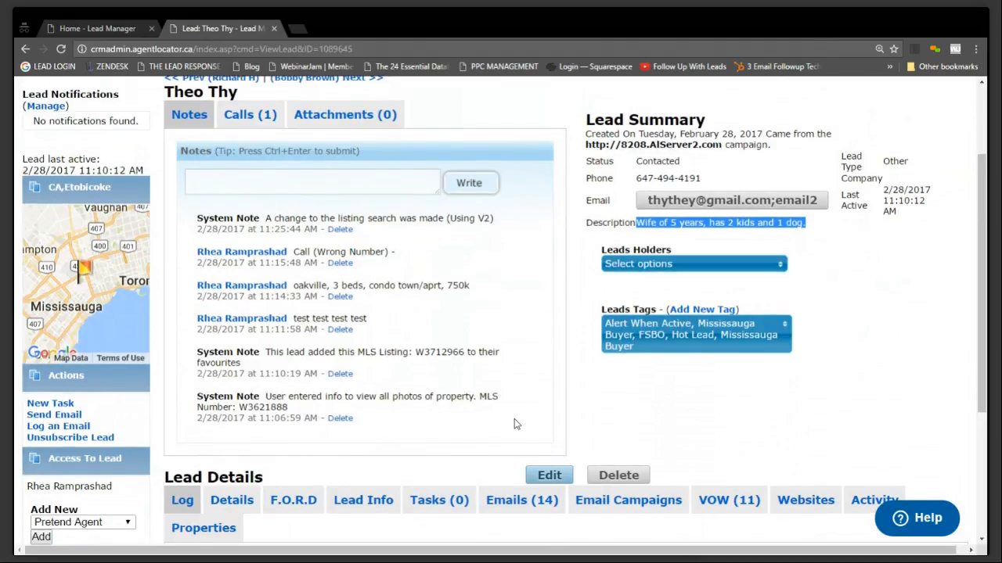
{"action": "scroll", "coordinate": [510, 437], "scroll_direction": "up", "scroll_amount": 2}
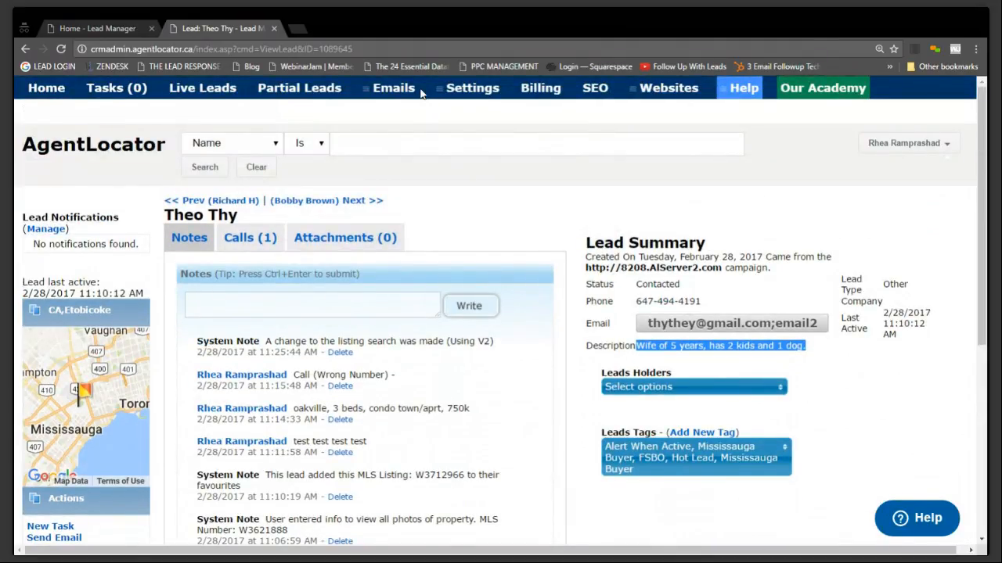
Return to the home page, view the My Leads list and reopen the same lead from it
{"action": "mouse_move", "coordinate": [454, 93]}
{"action": "left_click", "coordinate": [60, 92]}
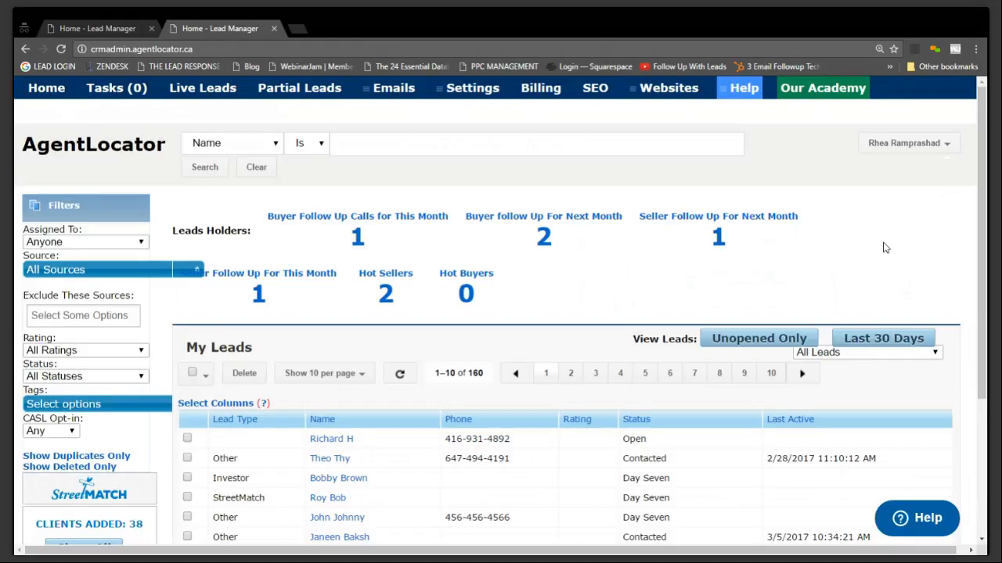
{"action": "scroll", "coordinate": [885, 248], "scroll_direction": "down", "scroll_amount": 3}
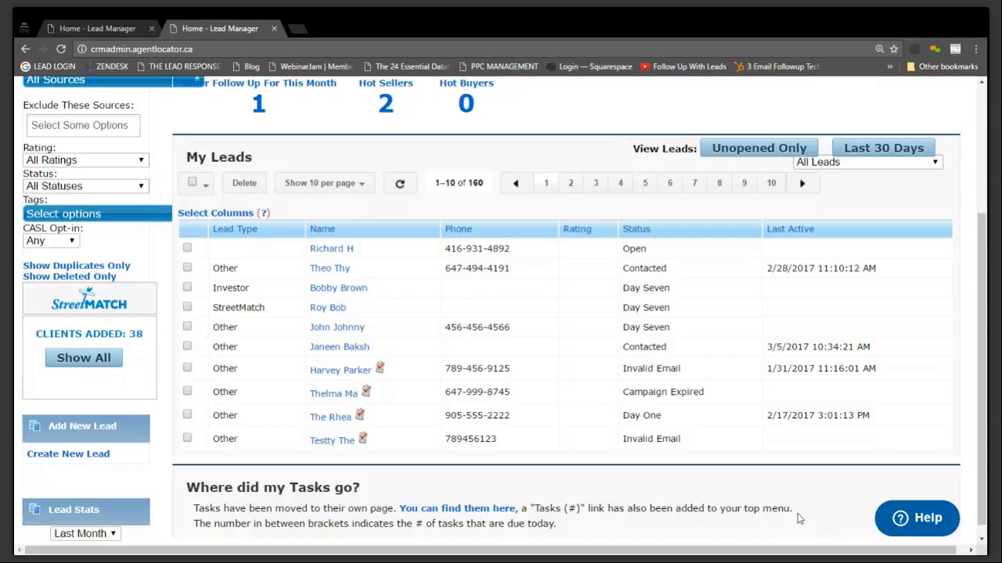
{"action": "left_click", "coordinate": [337, 269]}
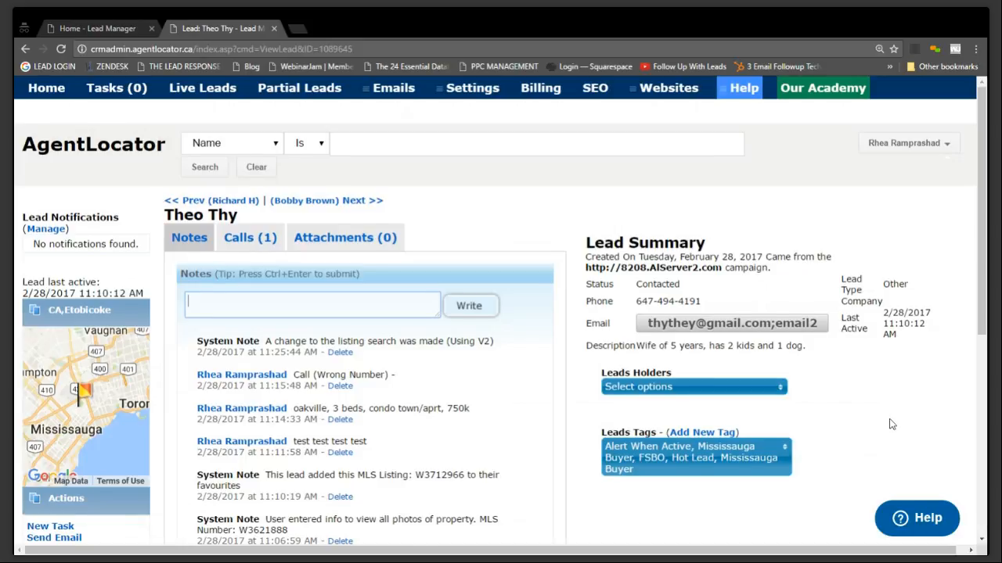
Create a new lead tag named "SOI" from the lead's record
{"action": "scroll", "coordinate": [891, 426], "scroll_direction": "down", "scroll_amount": 2}
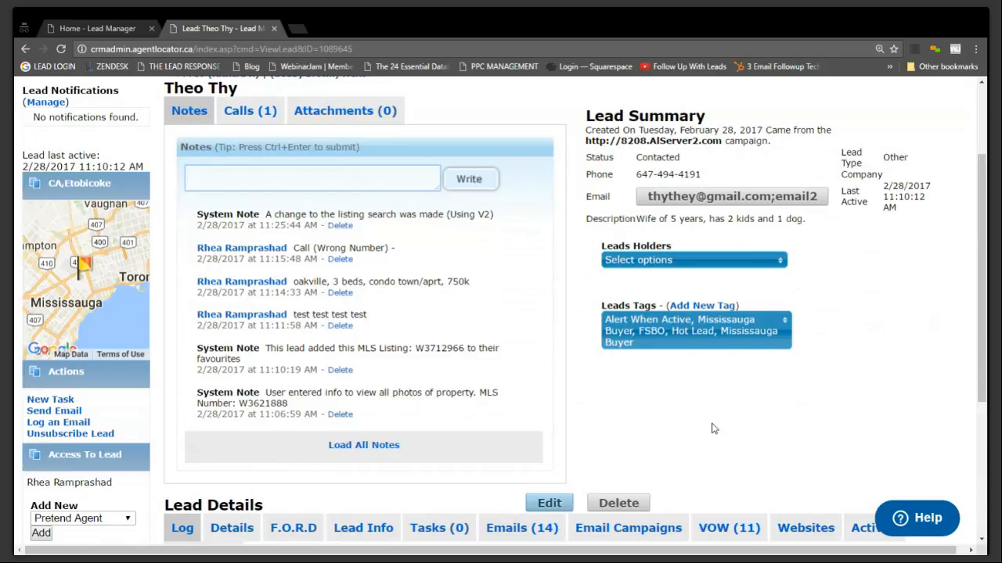
{"action": "left_click", "coordinate": [702, 306]}
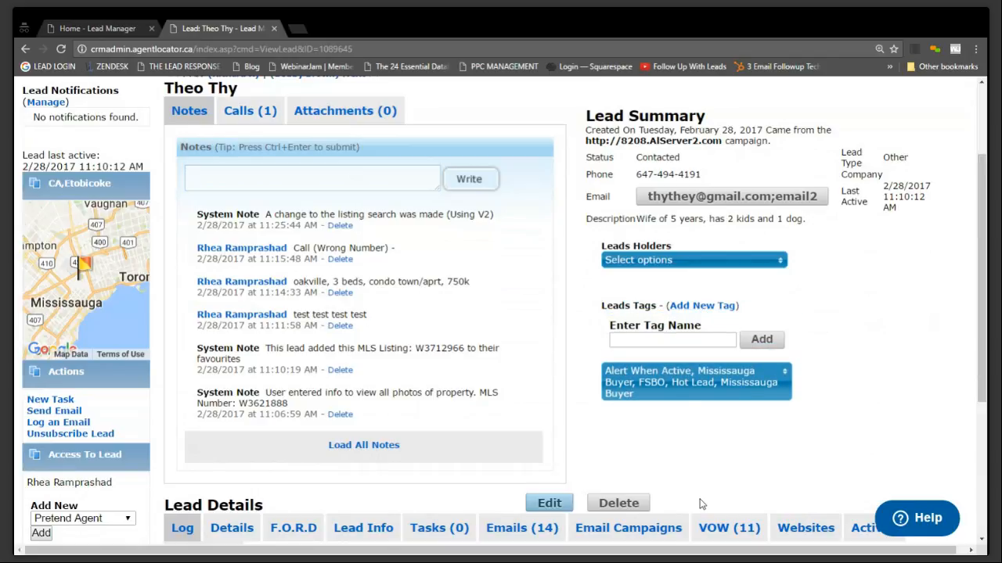
{"action": "left_click", "coordinate": [654, 339]}
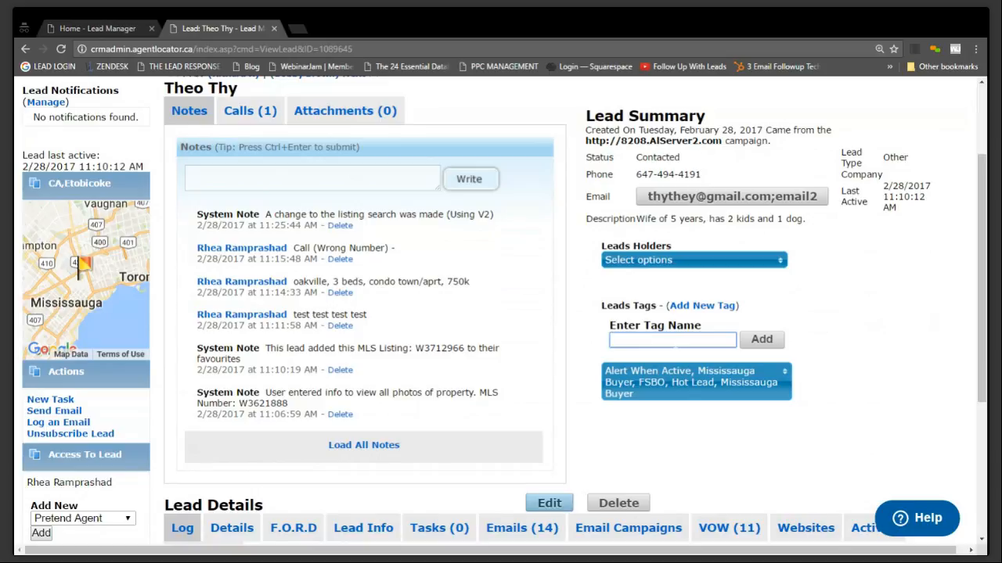
{"action": "type", "text": "SOI"}
{"action": "left_click", "coordinate": [762, 339]}
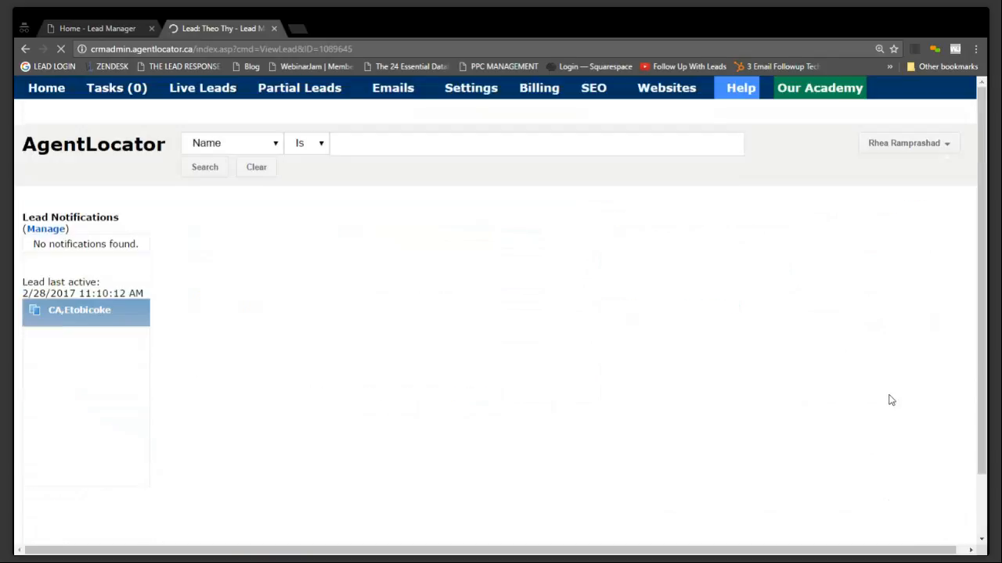
Assign the SOI tag to the lead in addition to its existing lead tags
{"action": "left_click", "coordinate": [790, 327]}
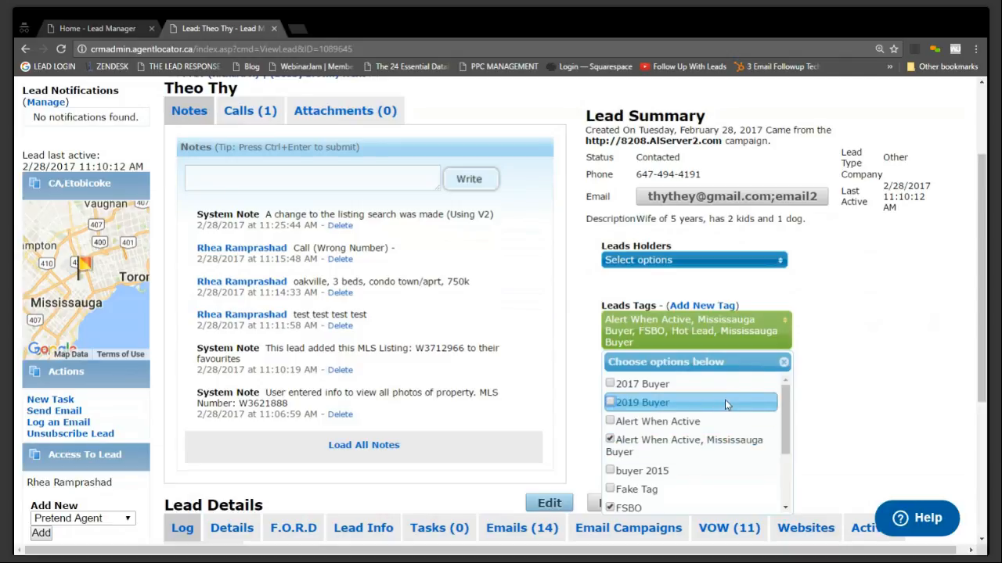
{"action": "scroll", "coordinate": [725, 405], "scroll_direction": "down", "scroll_amount": 5}
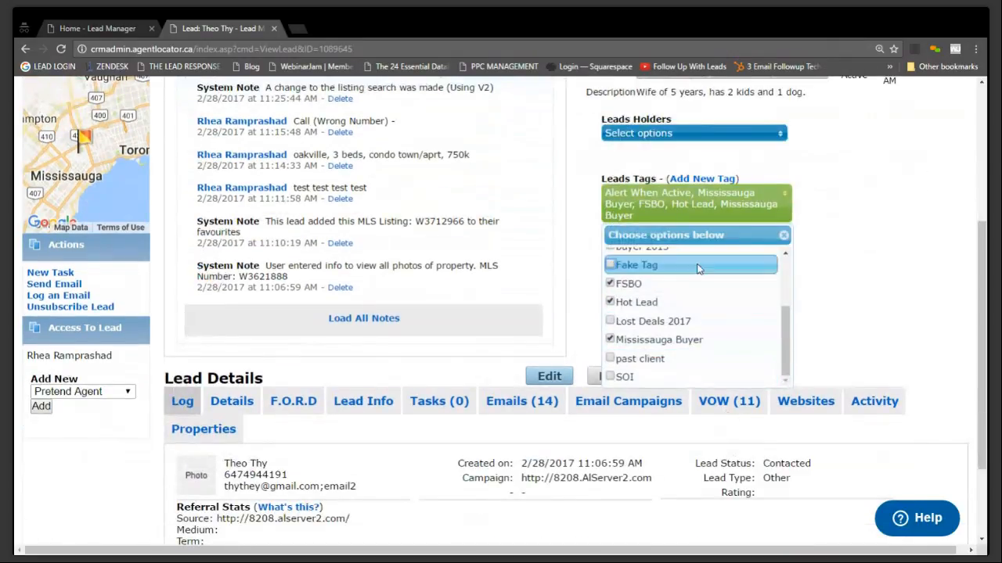
{"action": "left_click", "coordinate": [625, 378]}
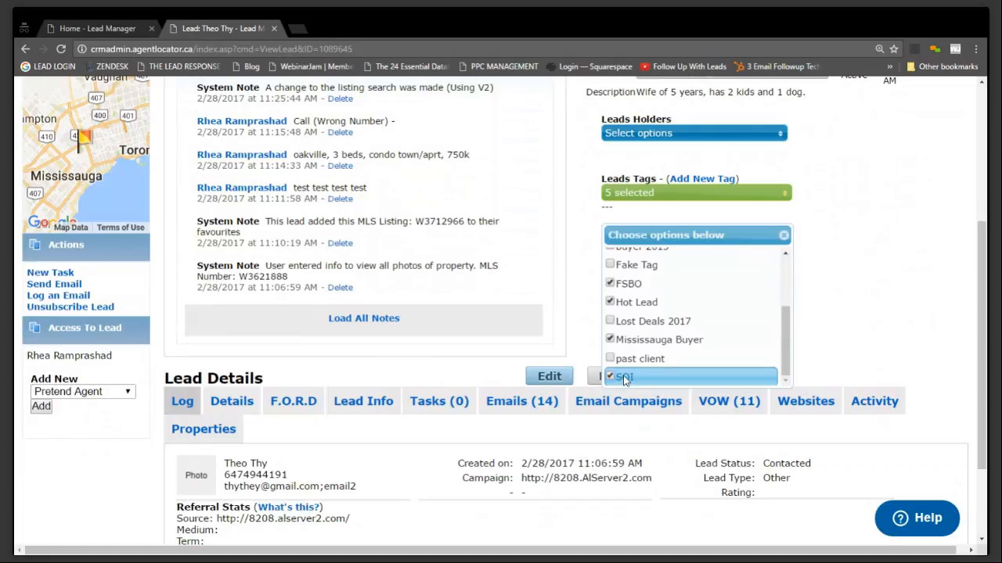
{"action": "left_click", "coordinate": [881, 310]}
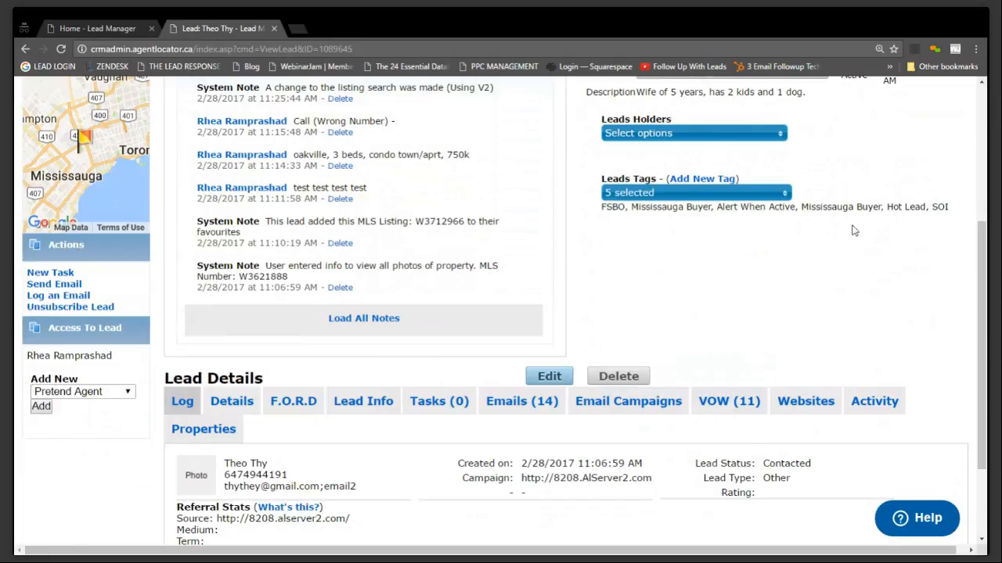
{"action": "left_click_drag", "start_coordinate": [958, 208], "coordinate": [926, 206]}
{"action": "left_click", "coordinate": [897, 260]}
Open the Partial Leads page and set its date filter to All Leads
{"action": "scroll", "coordinate": [611, 155], "scroll_direction": "up", "scroll_amount": 4}
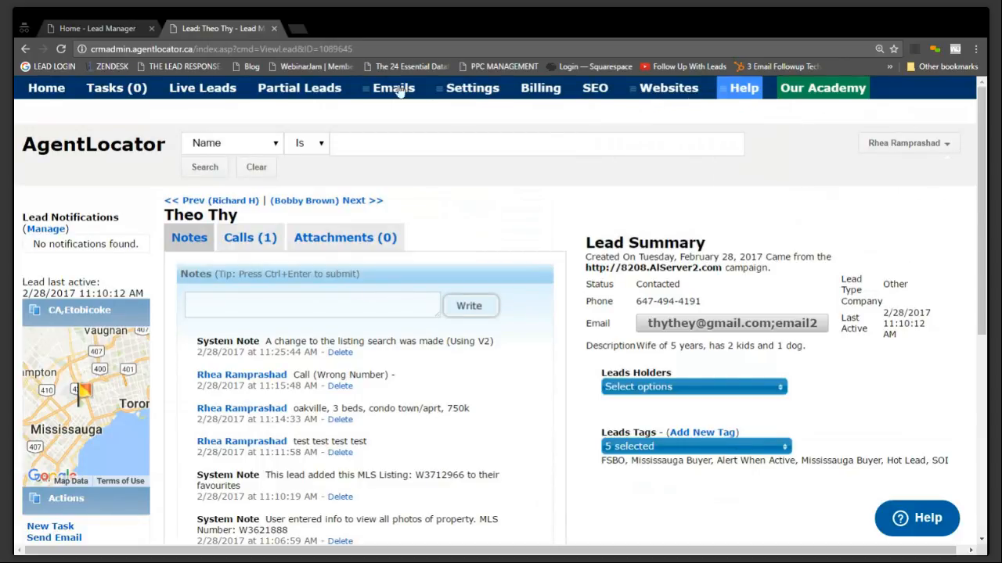
{"action": "mouse_move", "coordinate": [493, 93]}
{"action": "left_click", "coordinate": [303, 91]}
{"action": "left_click", "coordinate": [881, 219]}
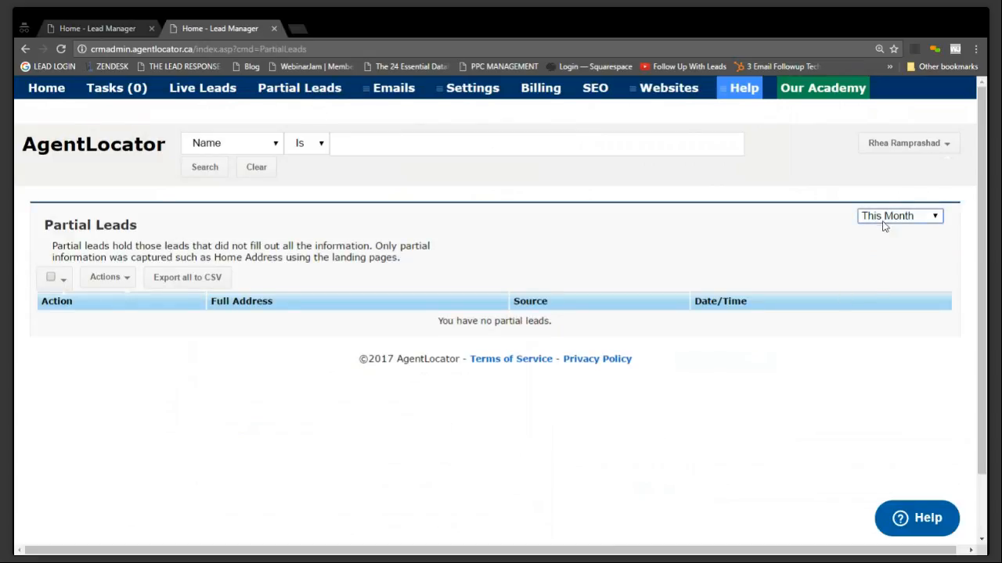
{"action": "left_click", "coordinate": [904, 304]}
{"action": "scroll", "coordinate": [904, 304], "scroll_direction": "down", "scroll_amount": 2}
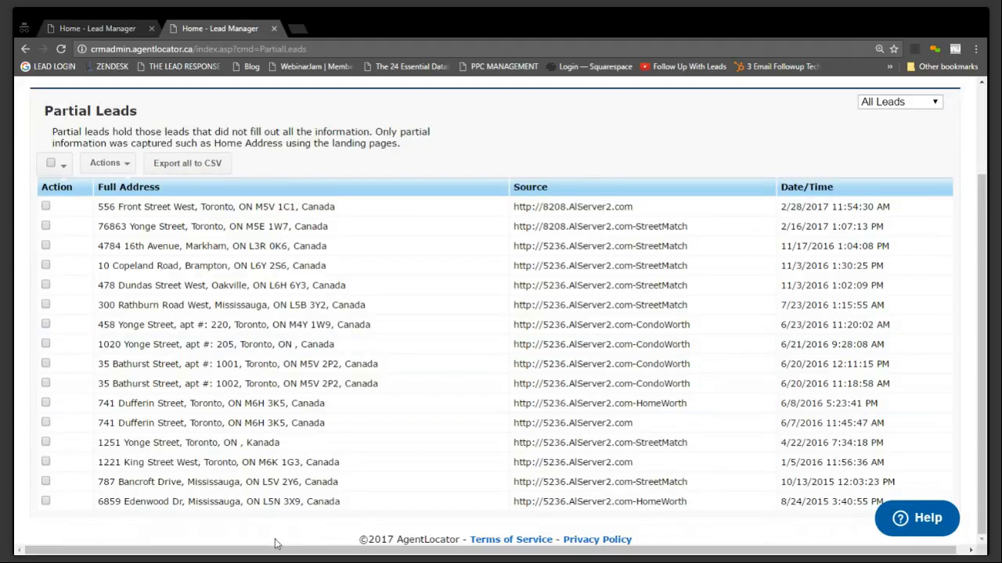
Select all partial leads except the ones dated 6/20/2016 11:18:58 AM and 6/8/2016, and export all partial leads to CSV
{"action": "left_click", "coordinate": [60, 166]}
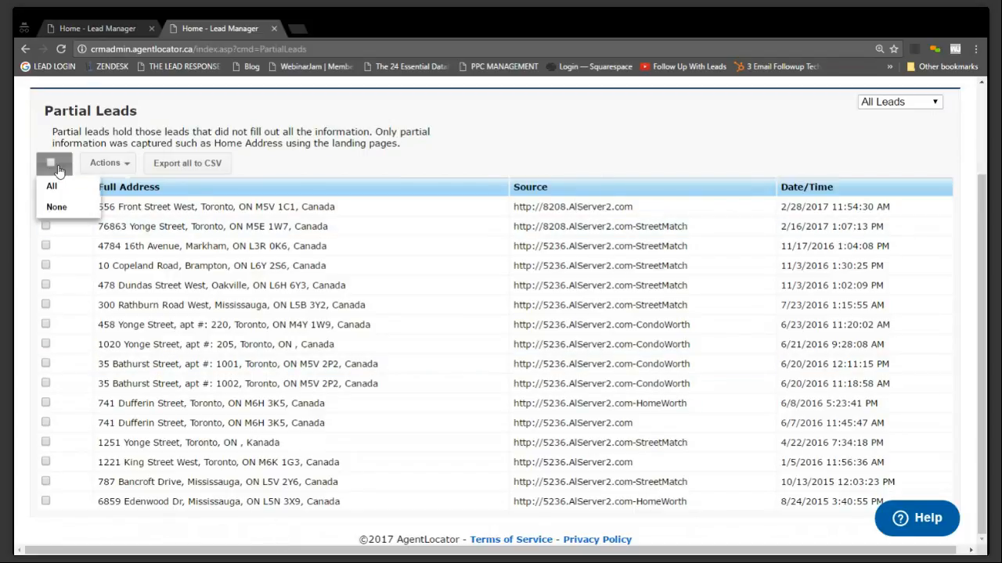
{"action": "left_click", "coordinate": [51, 163]}
{"action": "left_click", "coordinate": [52, 186]}
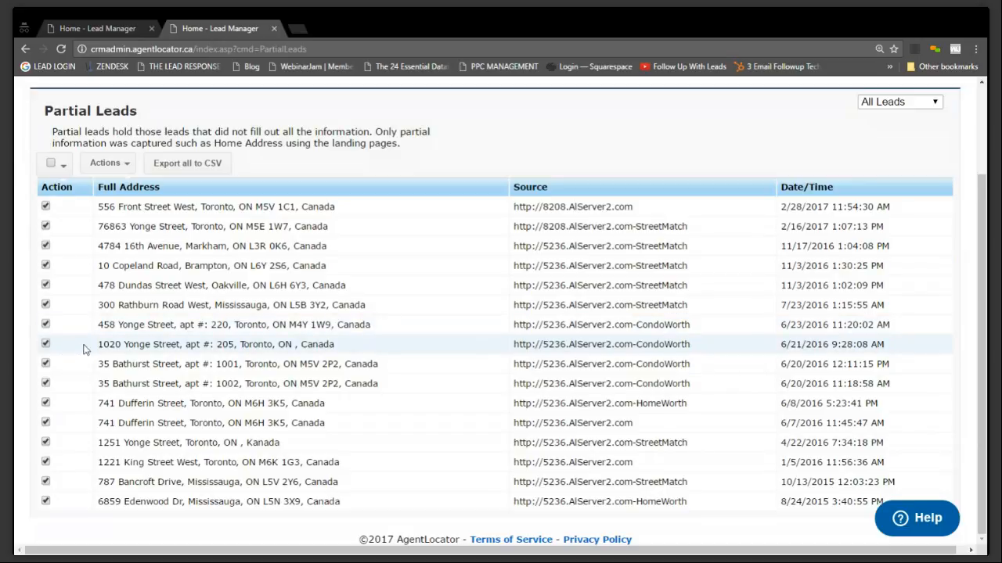
{"action": "left_click", "coordinate": [45, 383]}
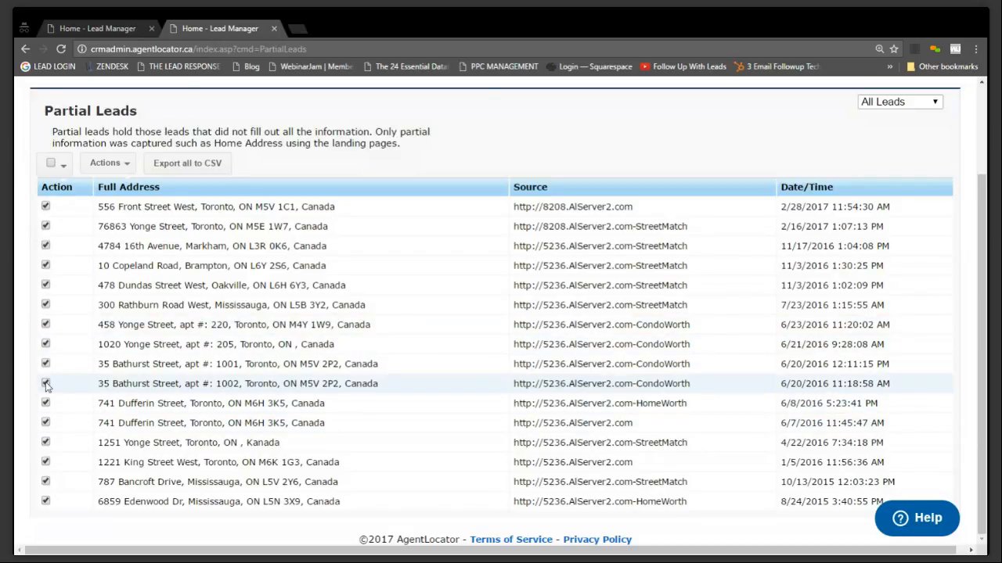
{"action": "left_click", "coordinate": [44, 404]}
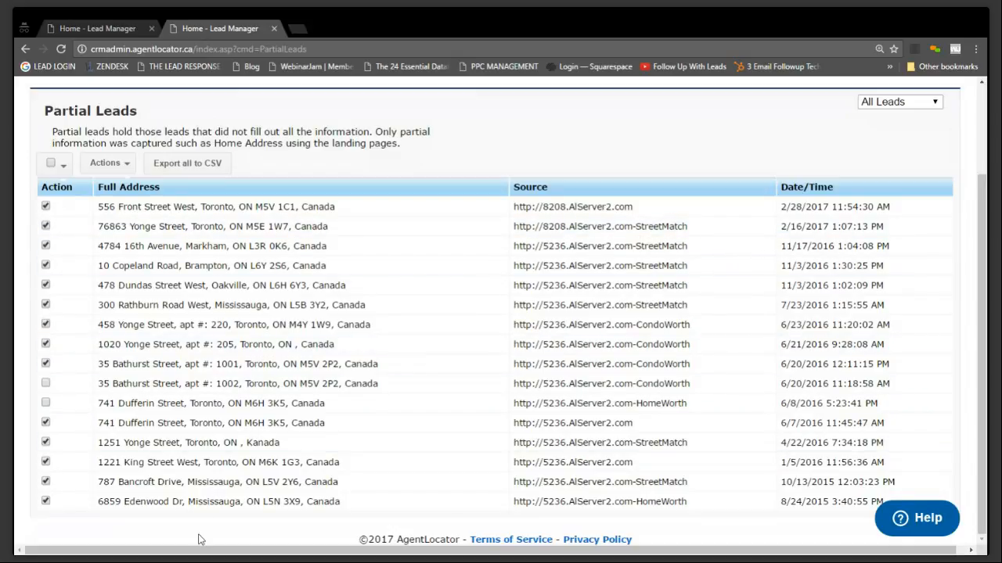
{"action": "left_click", "coordinate": [130, 165]}
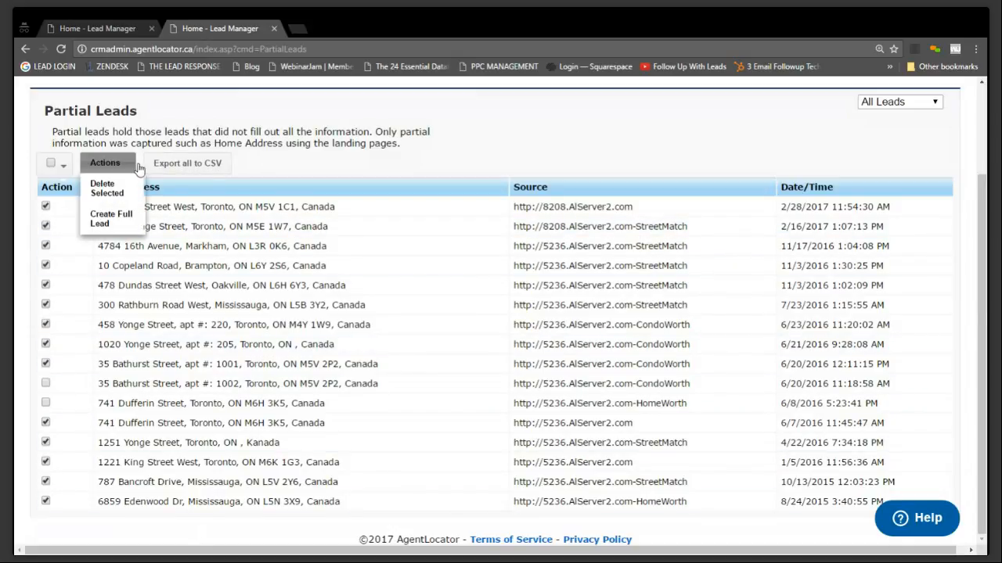
{"action": "left_click", "coordinate": [184, 168]}
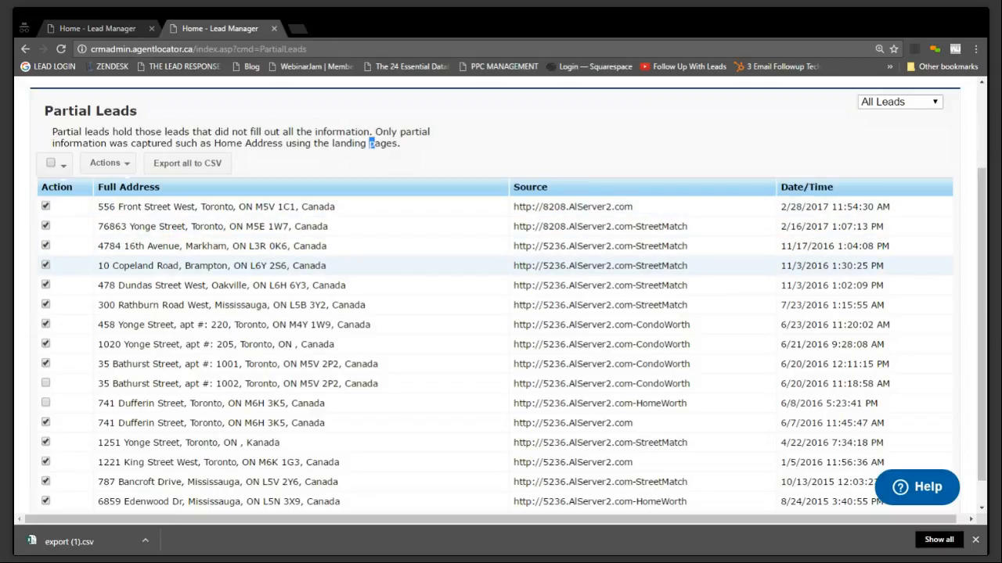
Clear the partial lead selection and select only the Brampton lead dated 11/3/2016 1:30:25 PM
{"action": "left_click", "coordinate": [52, 166]}
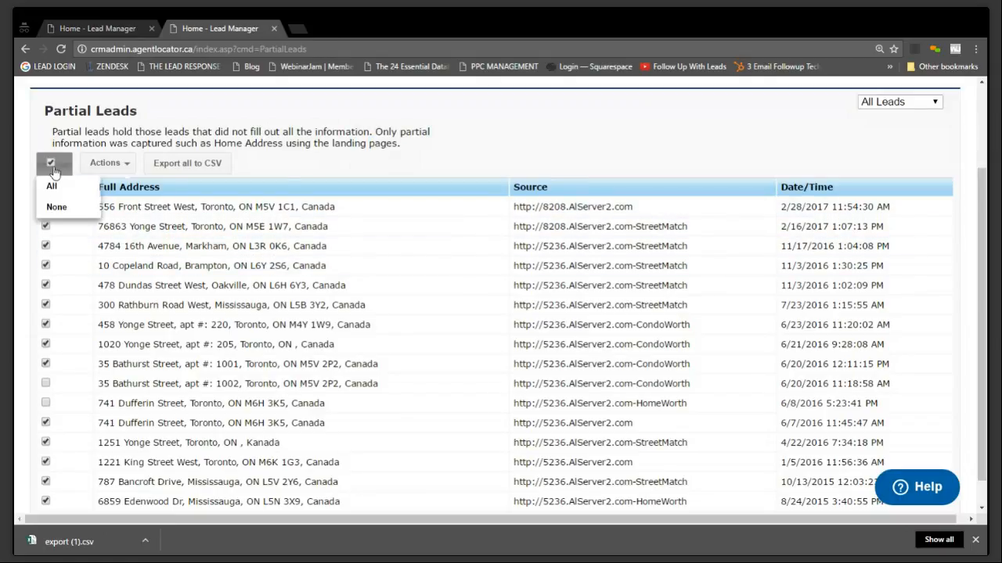
{"action": "left_click", "coordinate": [57, 209]}
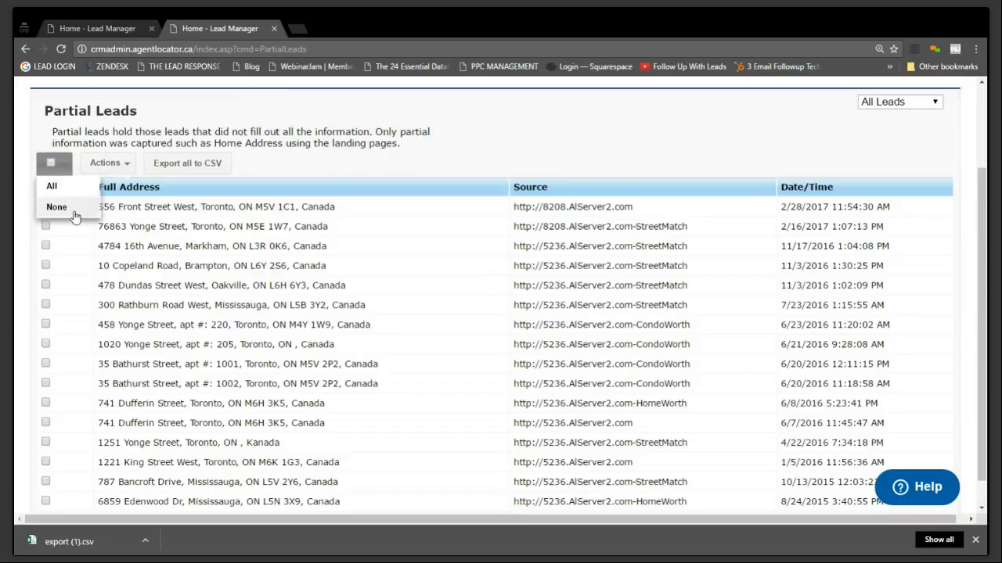
{"action": "left_click", "coordinate": [45, 266]}
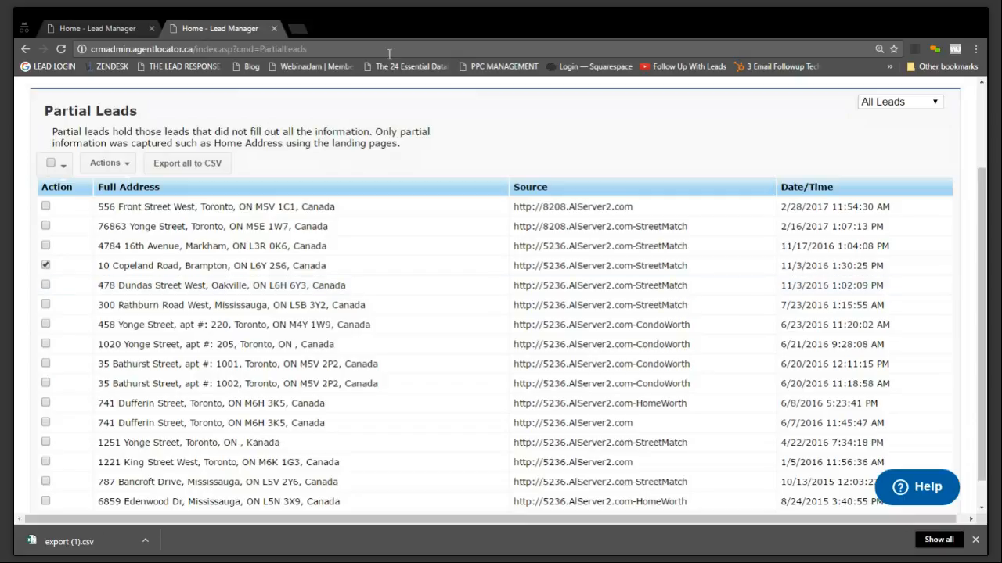
Switch to canada411.ca in a new browser tab and open its Reverse Address Lookup
{"action": "left_click", "coordinate": [300, 28]}
{"action": "type", "text": "cana"}
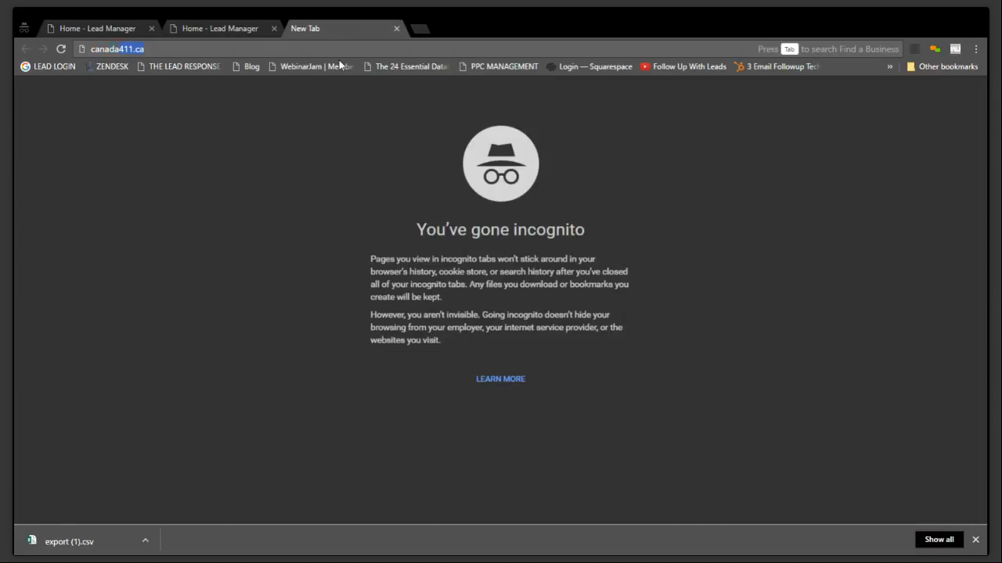
{"action": "key", "text": "Return"}
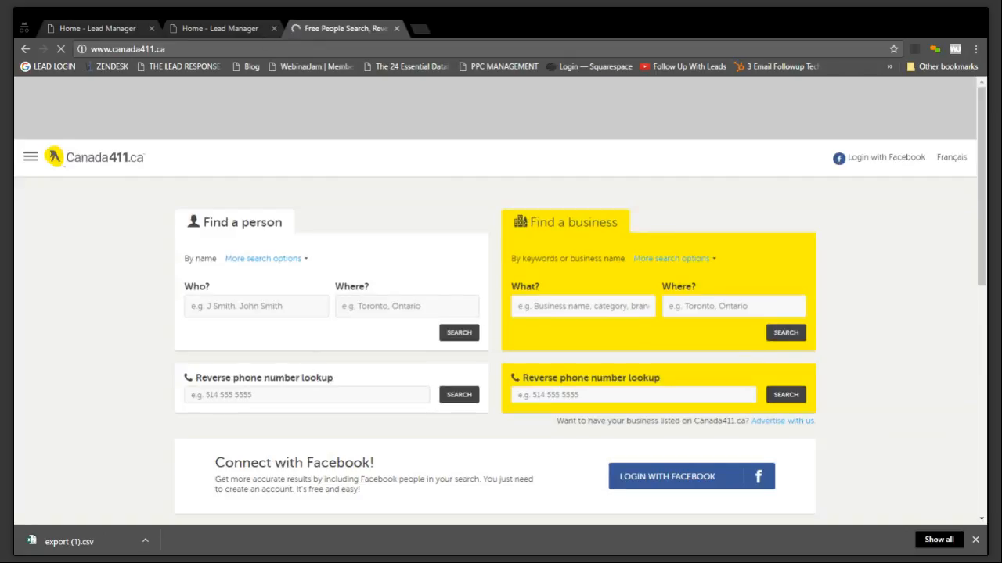
{"action": "left_click", "coordinate": [268, 263]}
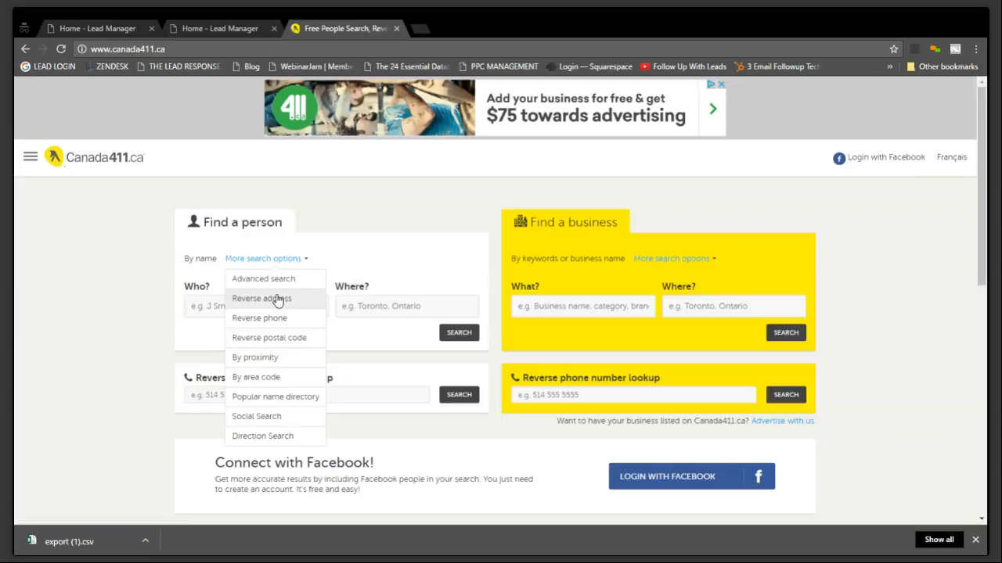
{"action": "left_click", "coordinate": [273, 302]}
Run a reverse lookup with the selected lead's street address, city Brampton and province Ontario
{"action": "left_click", "coordinate": [337, 254]}
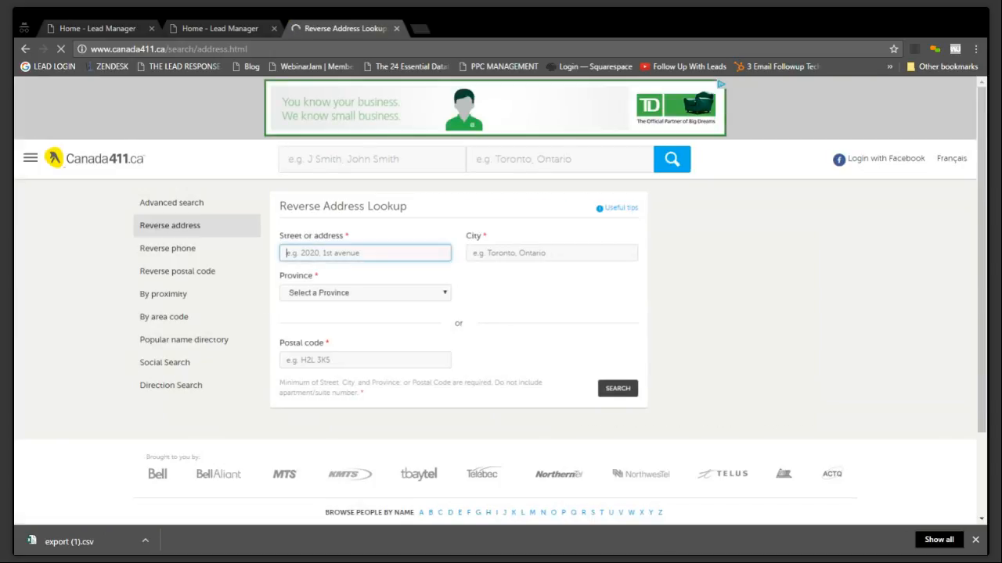
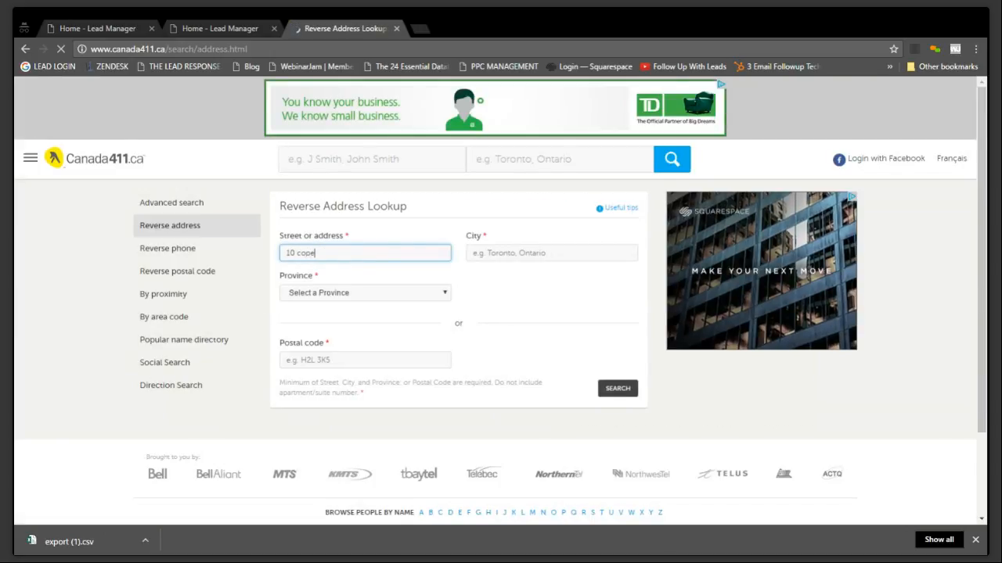
{"action": "key", "text": "Tab"}
{"action": "type", "text": "bramo"}
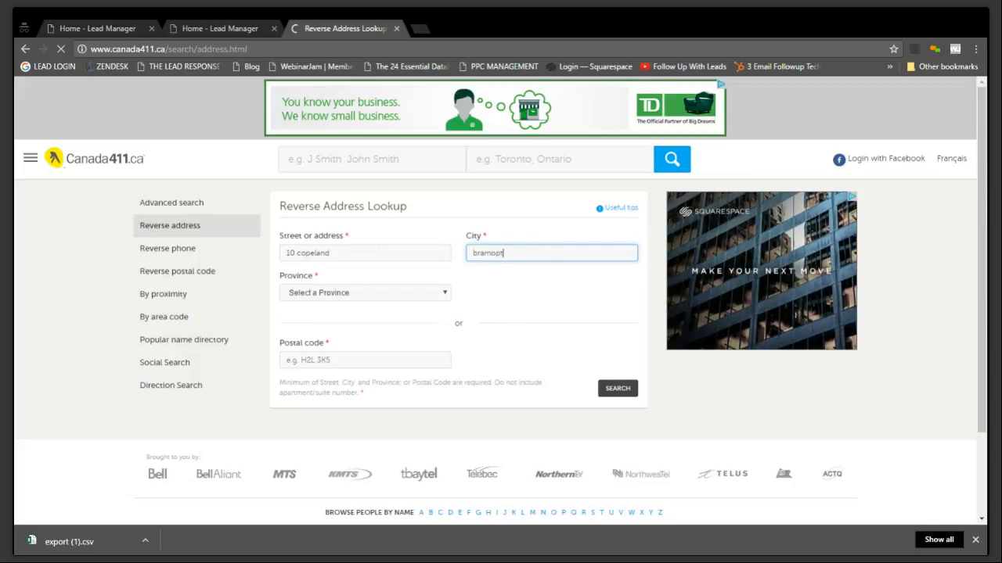
{"action": "type", "text": "ton"}
{"action": "key", "text": "Tab"}
{"action": "key", "text": "o"}
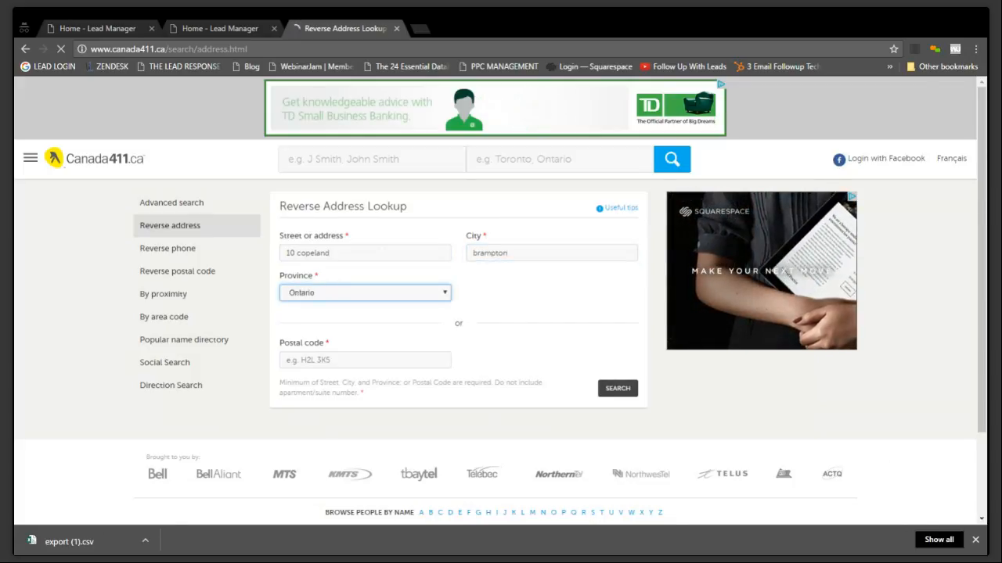
{"action": "left_click", "coordinate": [616, 388]}
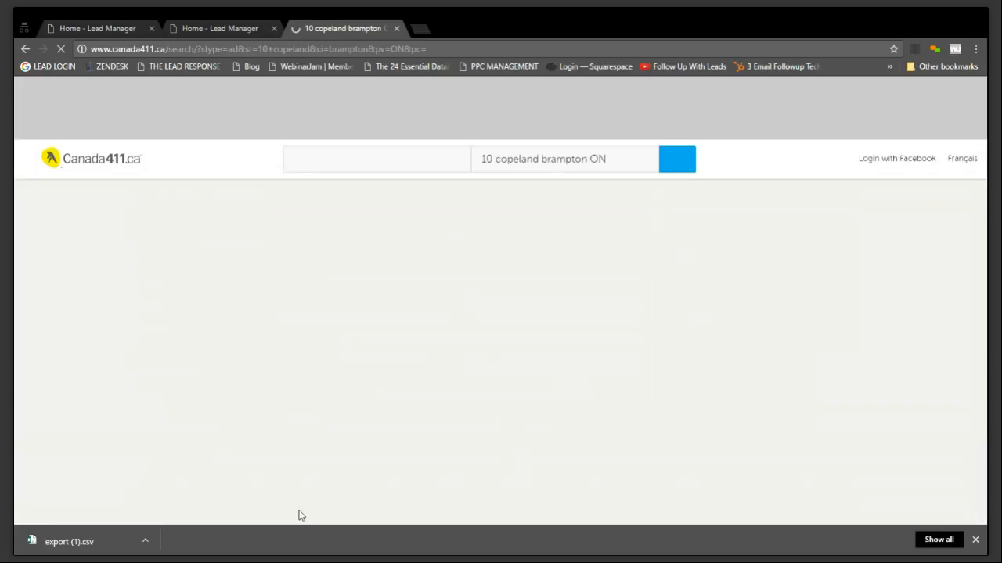
Review the lookup results, copy the phone number of the listing at house number 9, and close the directory tab
{"action": "scroll", "coordinate": [414, 351], "scroll_direction": "down", "scroll_amount": 3}
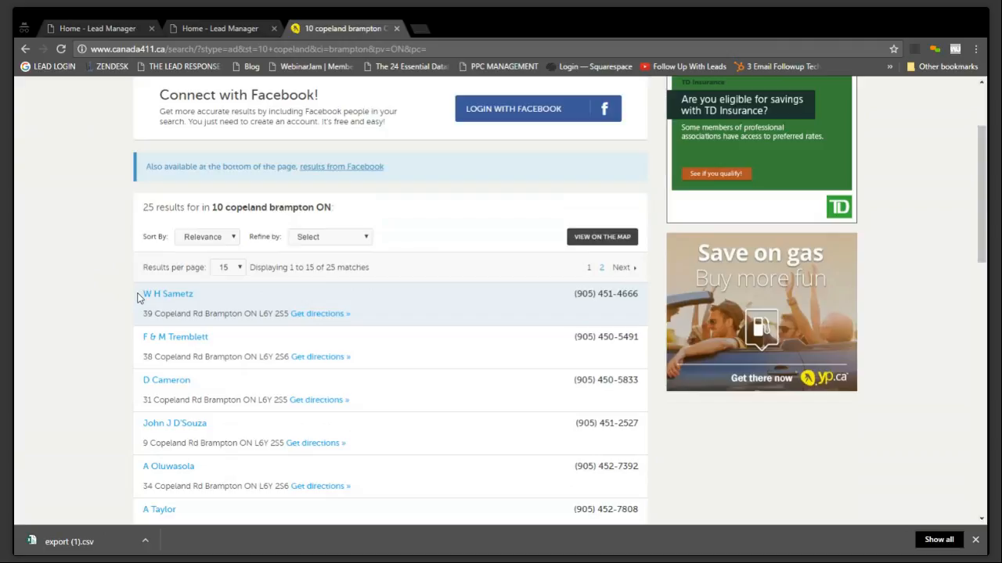
{"action": "scroll", "coordinate": [425, 318], "scroll_direction": "down", "scroll_amount": 4}
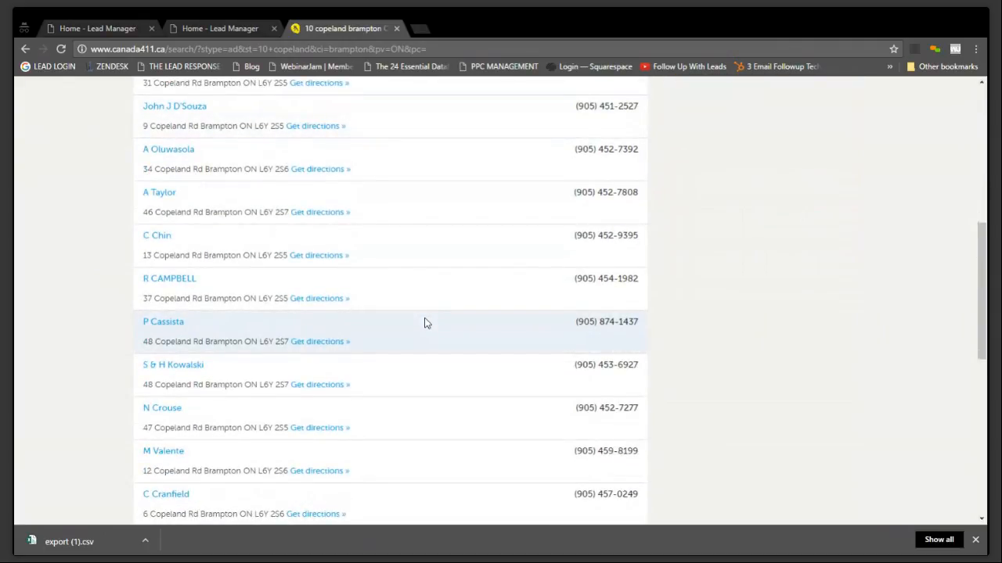
{"action": "scroll", "coordinate": [425, 321], "scroll_direction": "up", "scroll_amount": 2}
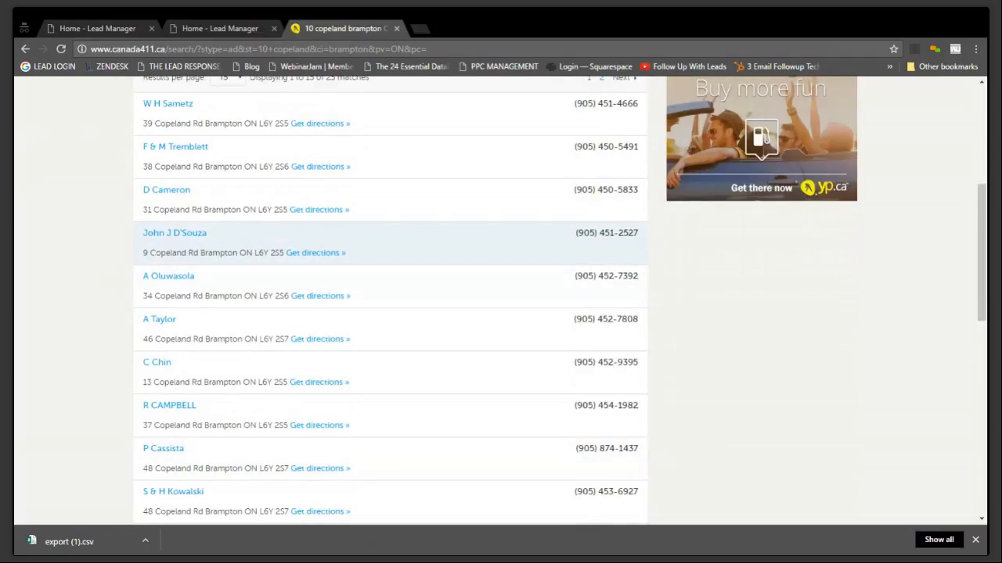
{"action": "left_click_drag", "start_coordinate": [640, 235], "coordinate": [579, 234]}
{"action": "key", "text": "ctrl+c"}
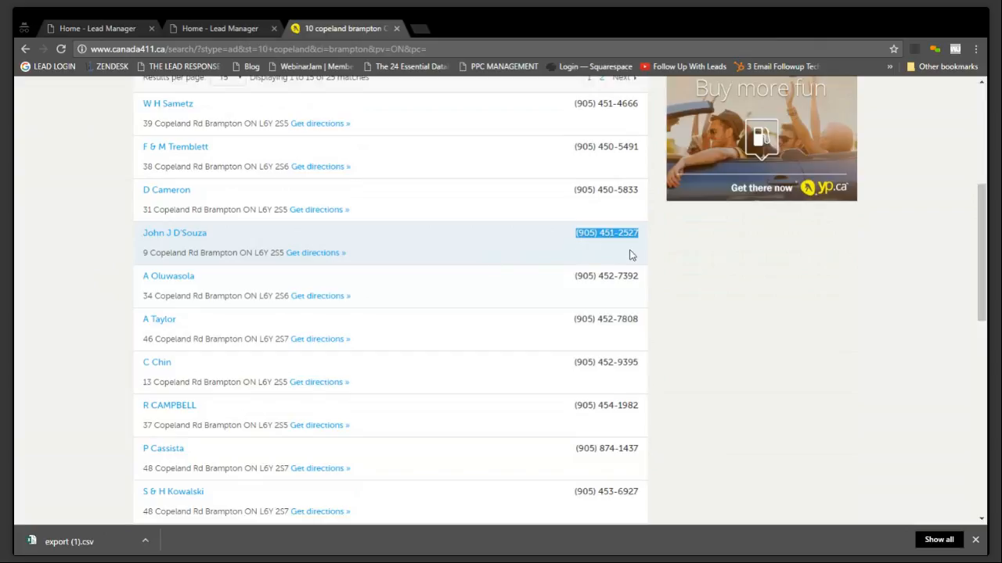
{"action": "left_click", "coordinate": [396, 29]}
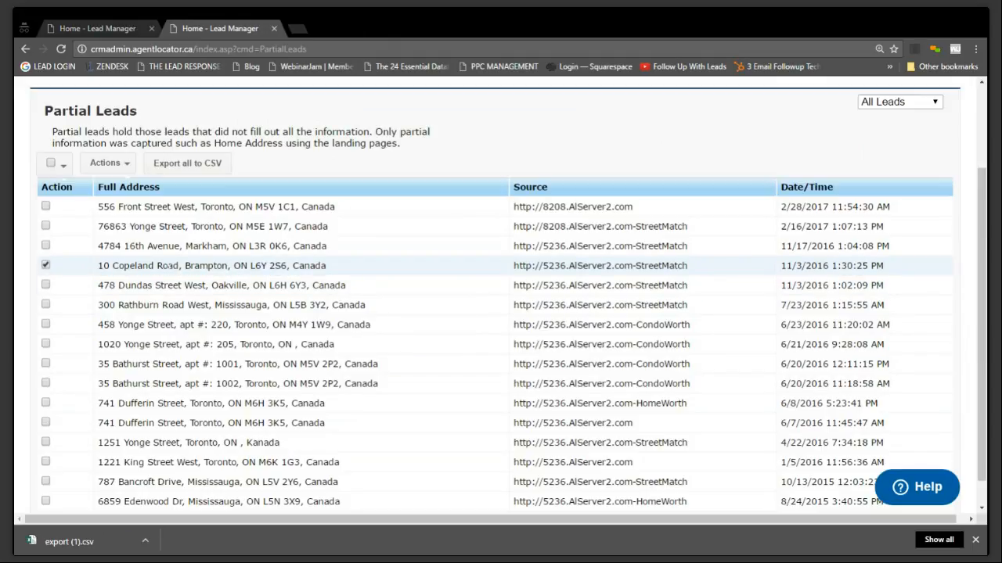
Start converting the selected Brampton partial lead to a full lead with Create Full Lead
{"action": "left_click", "coordinate": [110, 163]}
{"action": "left_click", "coordinate": [243, 279]}
{"action": "left_click", "coordinate": [123, 163]}
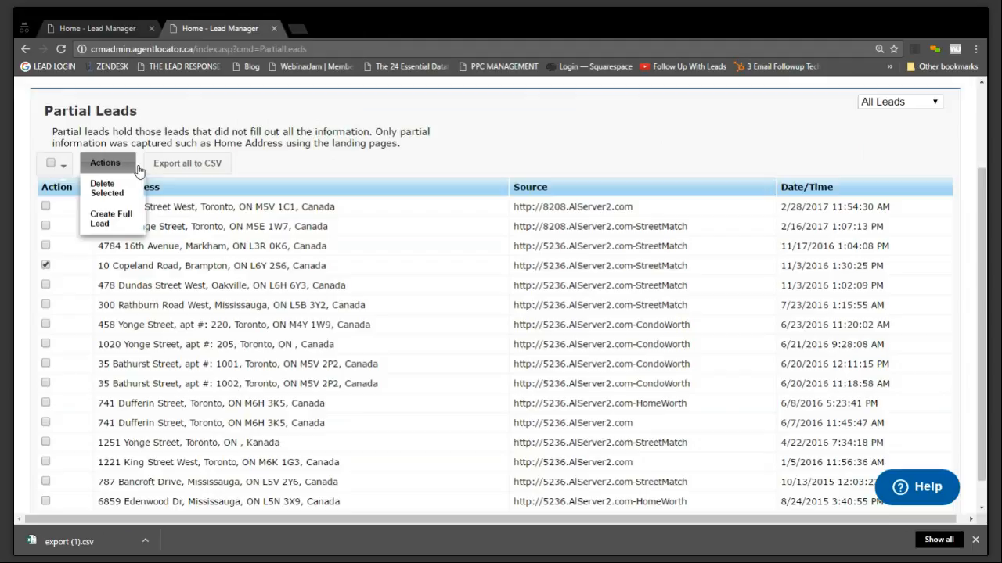
{"action": "left_click", "coordinate": [119, 226]}
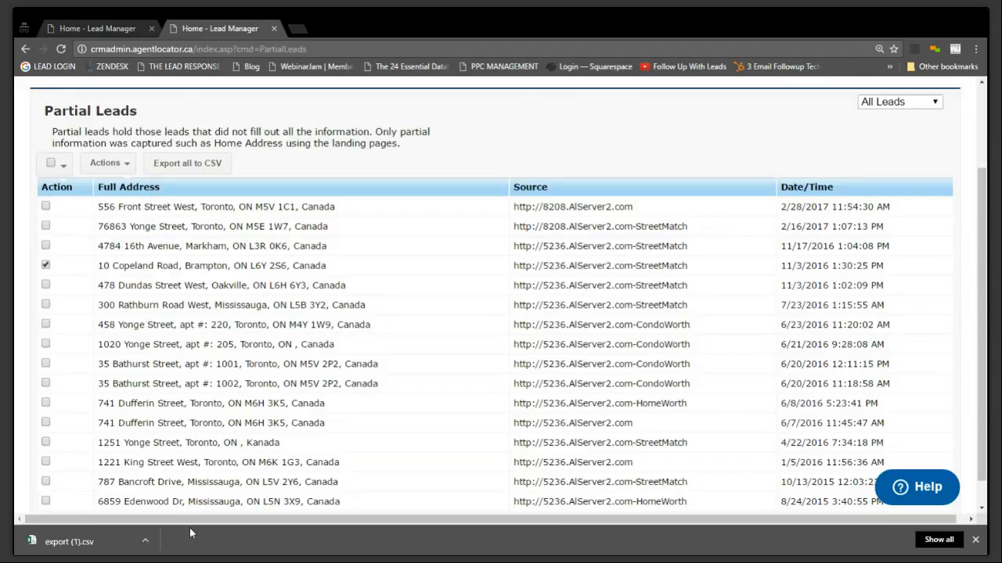
{"action": "left_click", "coordinate": [110, 163]}
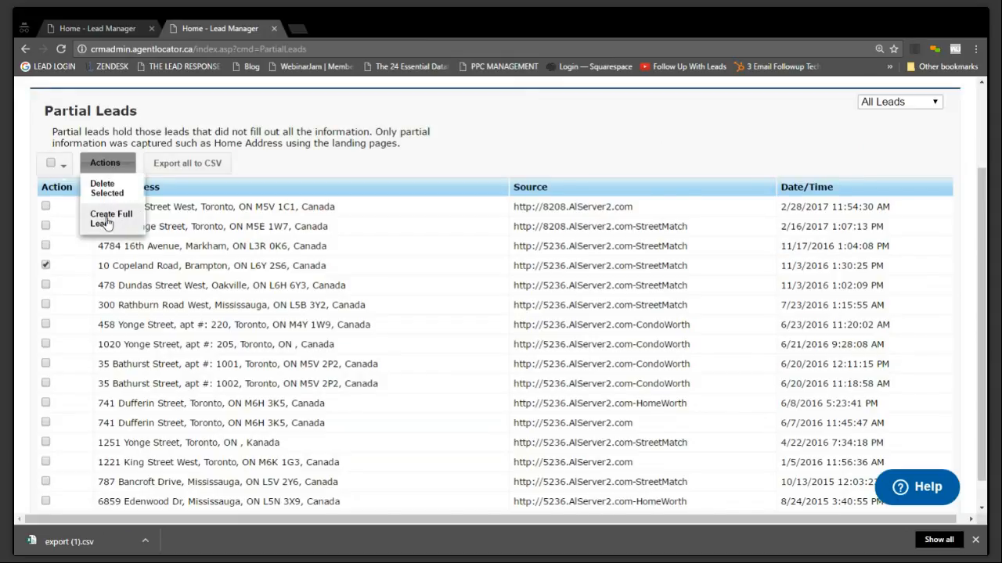
{"action": "left_click", "coordinate": [108, 221]}
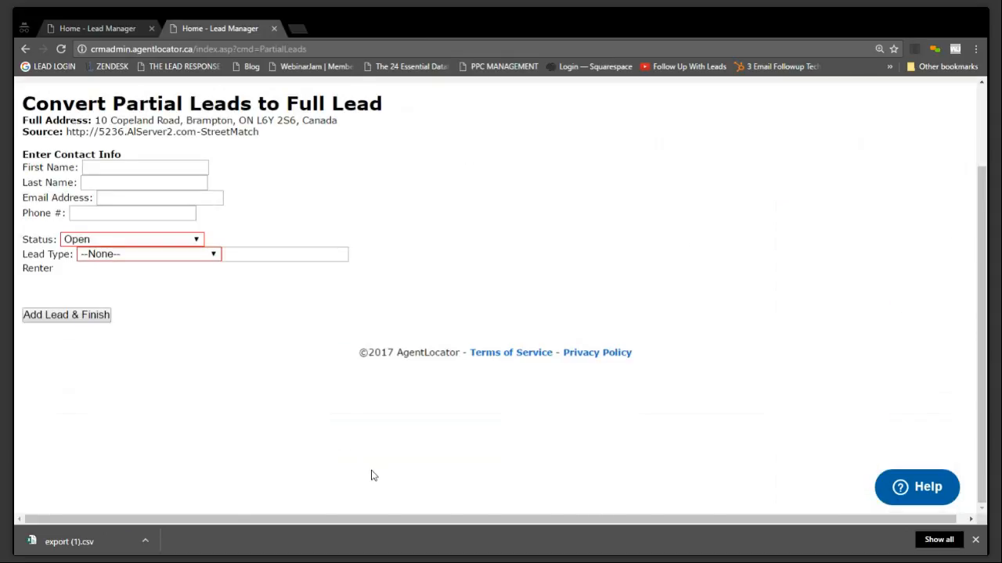
Enter the contact's first and last name in the full lead form
{"action": "left_click", "coordinate": [149, 167]}
{"action": "key", "text": "Tab"}
{"action": "key", "text": "Tab"}
{"action": "key", "text": "Tab"}
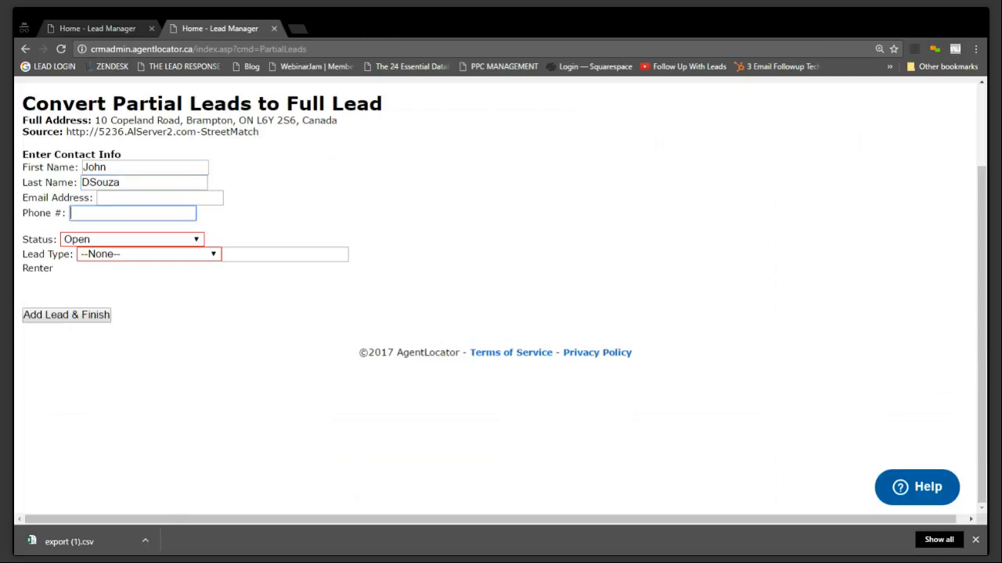
Paste the copied phone number into the contact info and set the lead's status to Contacted
{"action": "key", "text": "ctrl+v"}
{"action": "key", "text": "Tab"}
{"action": "key", "text": "Down"}
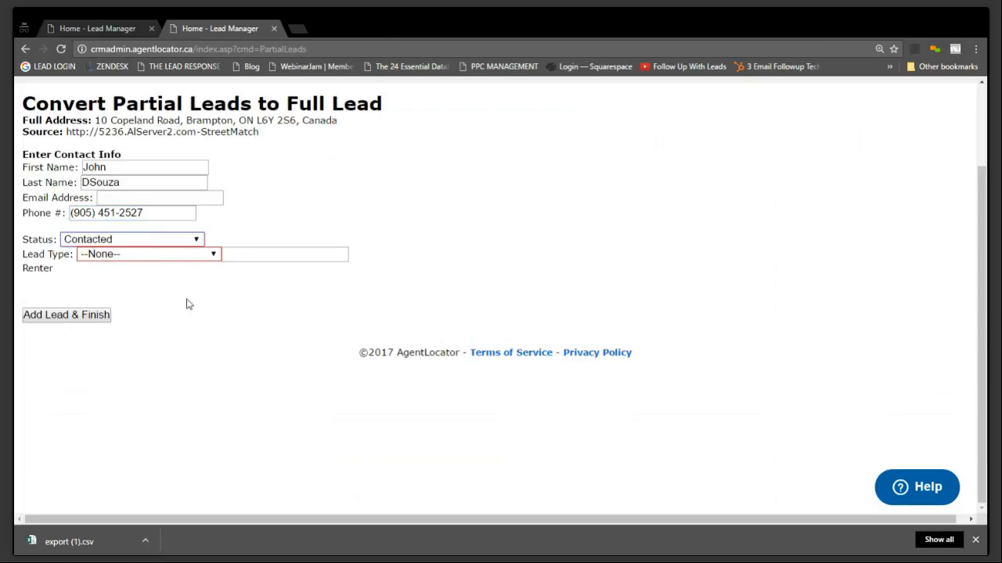
Set the lead type to Home Seller and add the lead to finish the conversion
{"action": "key", "text": "Tab"}
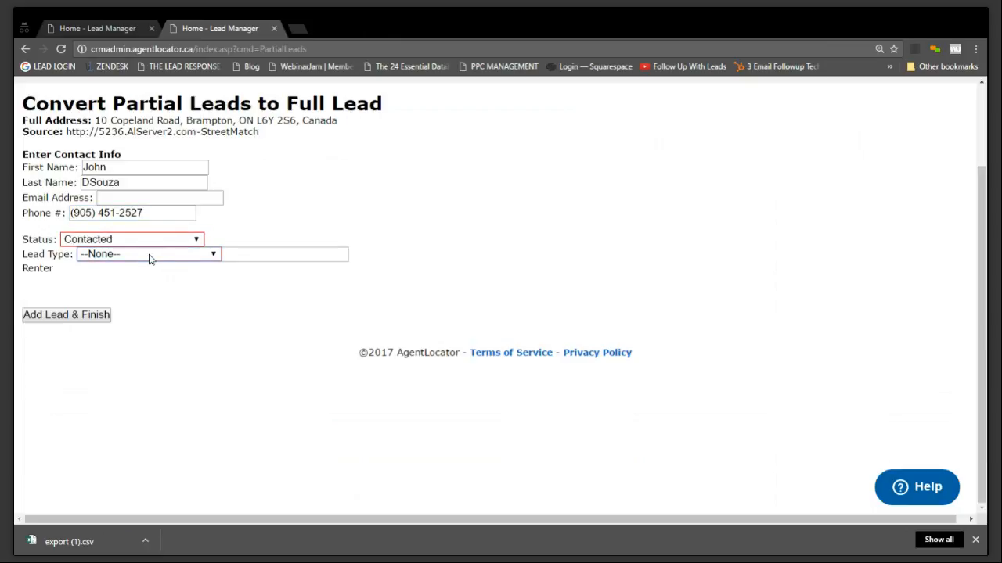
{"action": "left_click", "coordinate": [137, 295]}
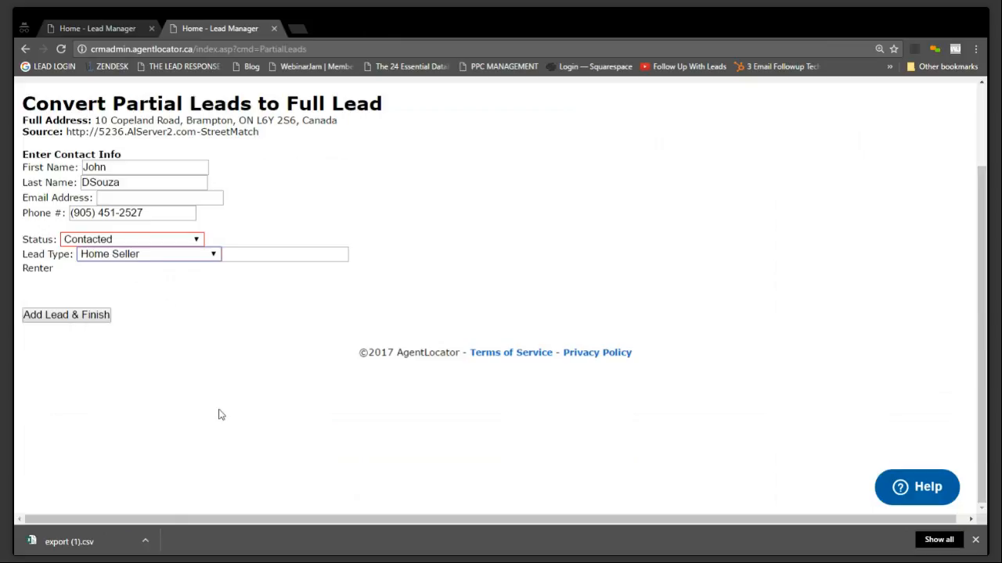
{"action": "left_click", "coordinate": [64, 315]}
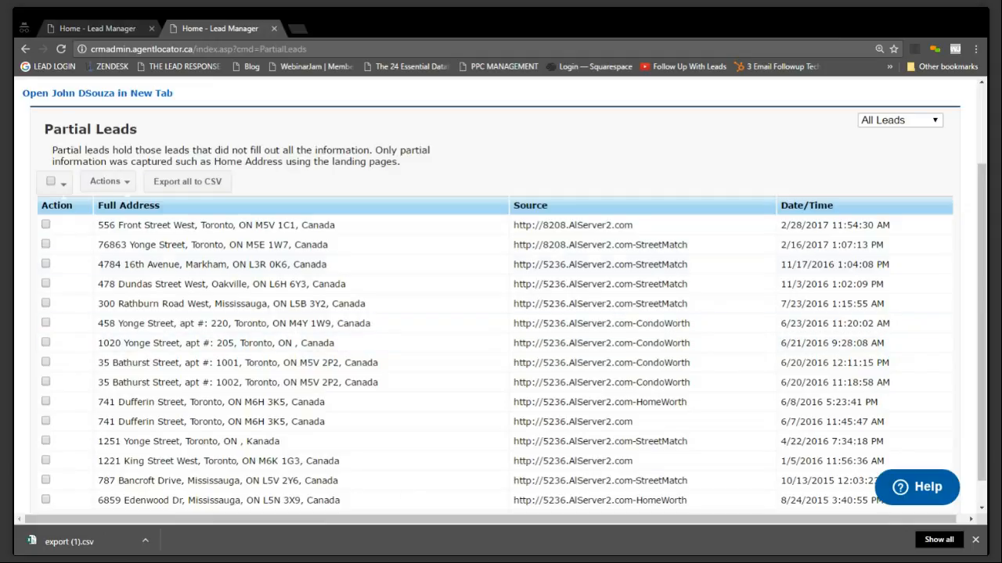
Close the extra Lead Manager browser tab and open the newly converted lead from the home page's My Leads list
{"action": "scroll", "coordinate": [342, 268], "scroll_direction": "up", "scroll_amount": 1}
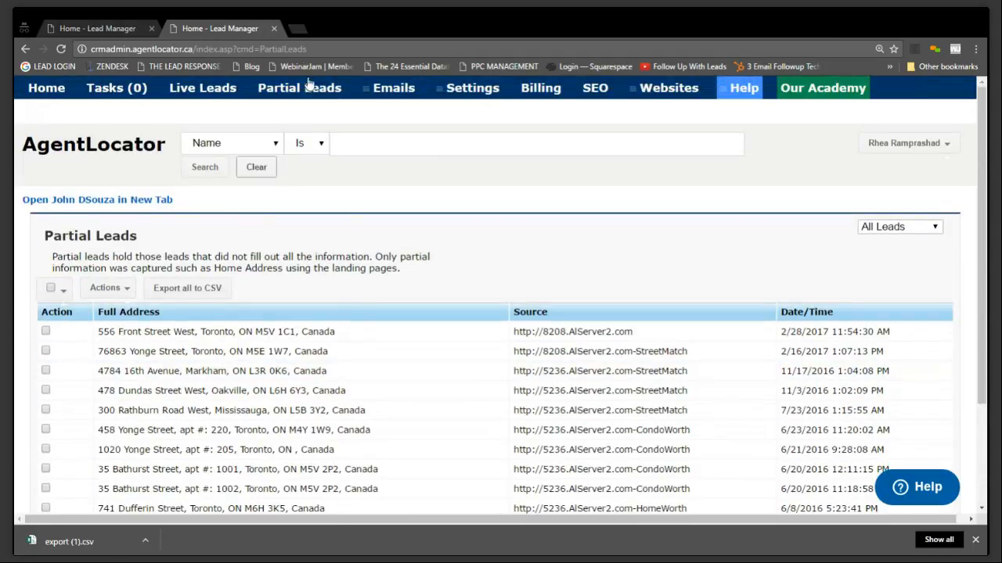
{"action": "left_click", "coordinate": [151, 28]}
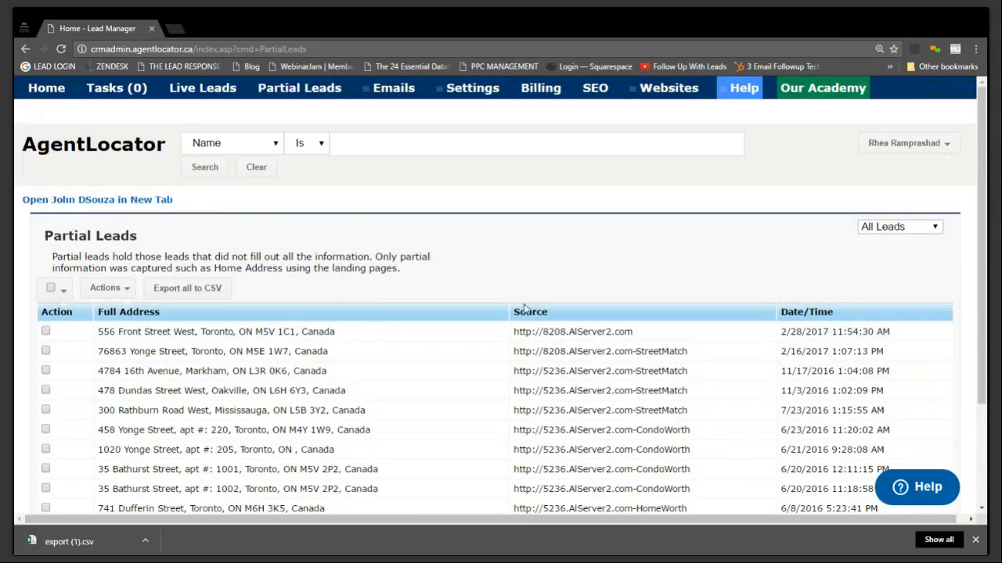
{"action": "left_click", "coordinate": [45, 88]}
{"action": "scroll", "coordinate": [469, 247], "scroll_direction": "down", "scroll_amount": 3}
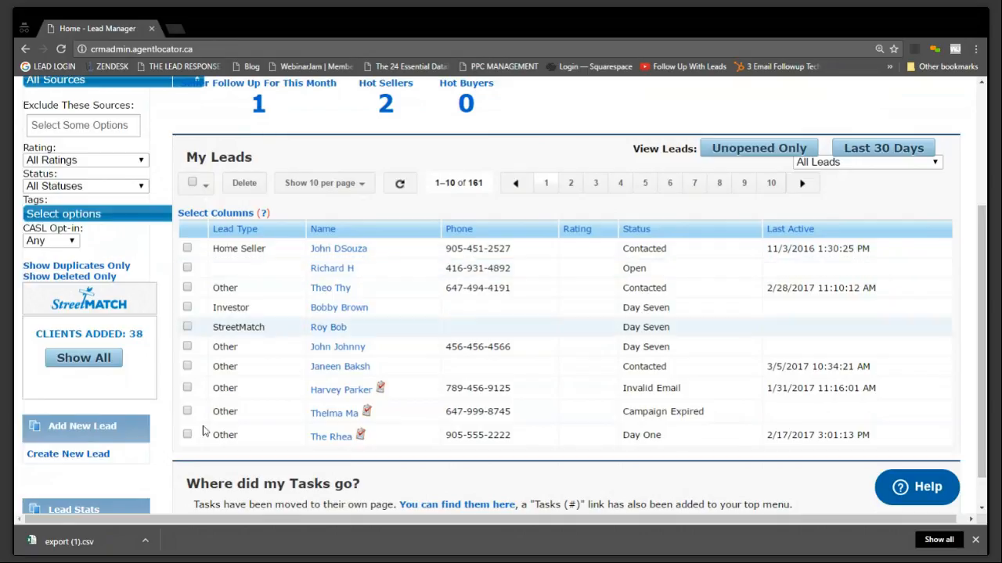
{"action": "left_click", "coordinate": [339, 249]}
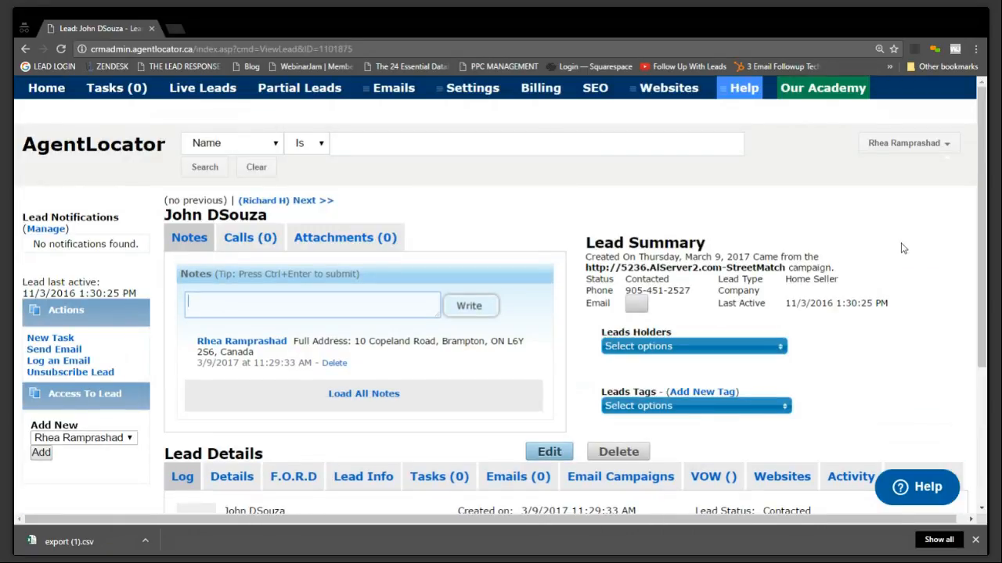
Set the Type of Property to Detached in the Listing Info section of the lead's Lead Info
{"action": "scroll", "coordinate": [903, 249], "scroll_direction": "down", "scroll_amount": 1}
{"action": "scroll", "coordinate": [901, 247], "scroll_direction": "down", "scroll_amount": 2}
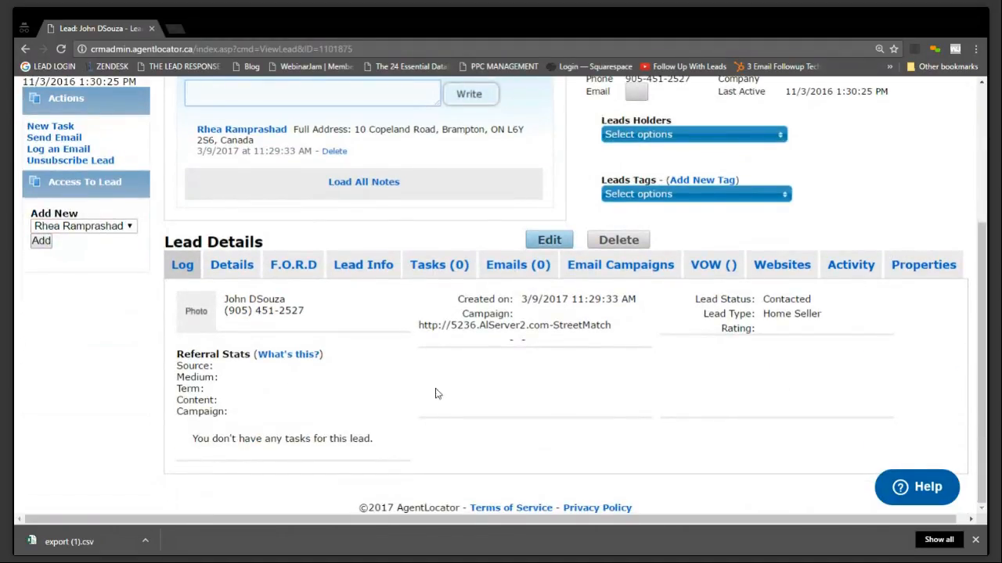
{"action": "left_click", "coordinate": [362, 265]}
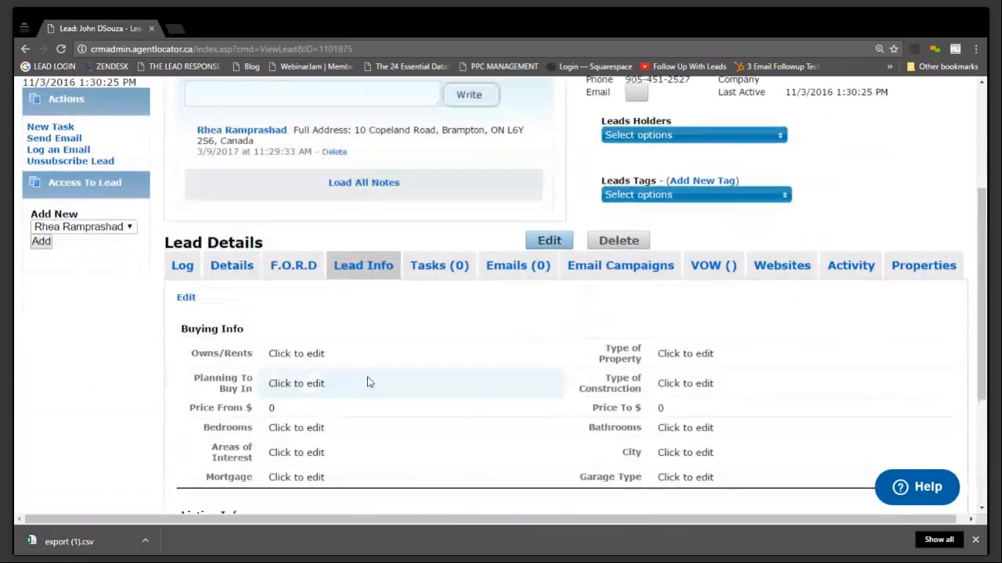
{"action": "scroll", "coordinate": [548, 326], "scroll_direction": "down", "scroll_amount": 3}
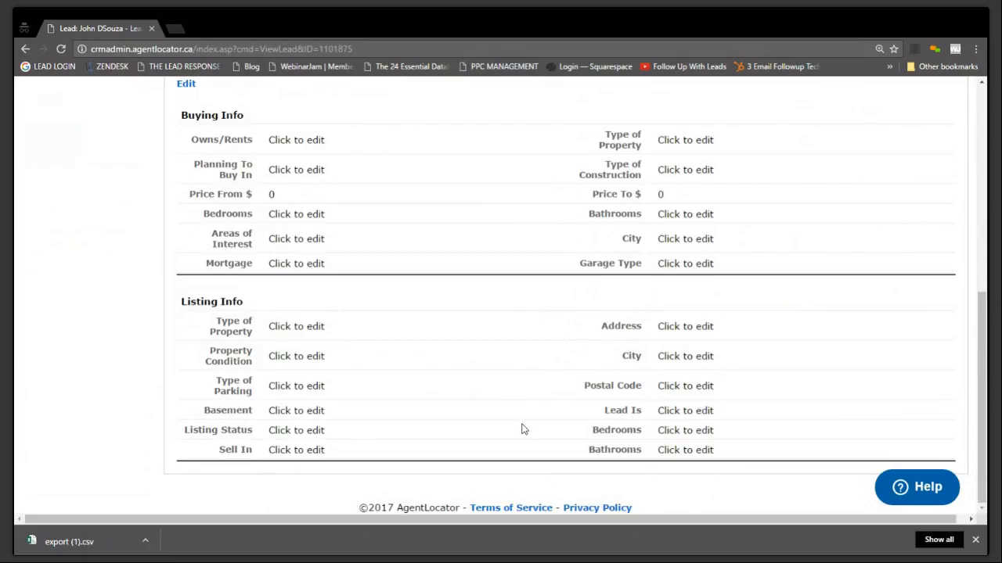
{"action": "scroll", "coordinate": [525, 432], "scroll_direction": "up", "scroll_amount": 3}
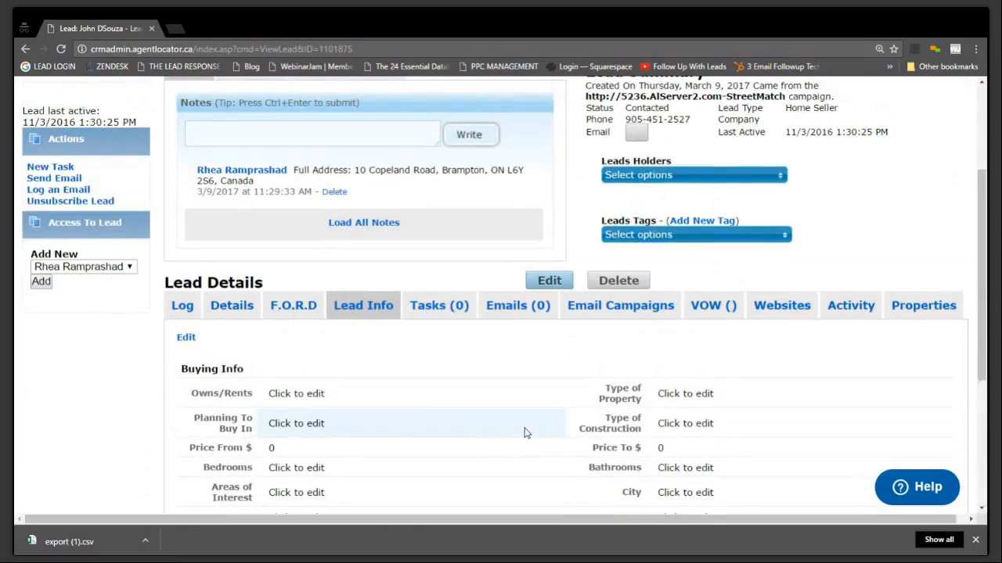
{"action": "scroll", "coordinate": [525, 432], "scroll_direction": "down", "scroll_amount": 3}
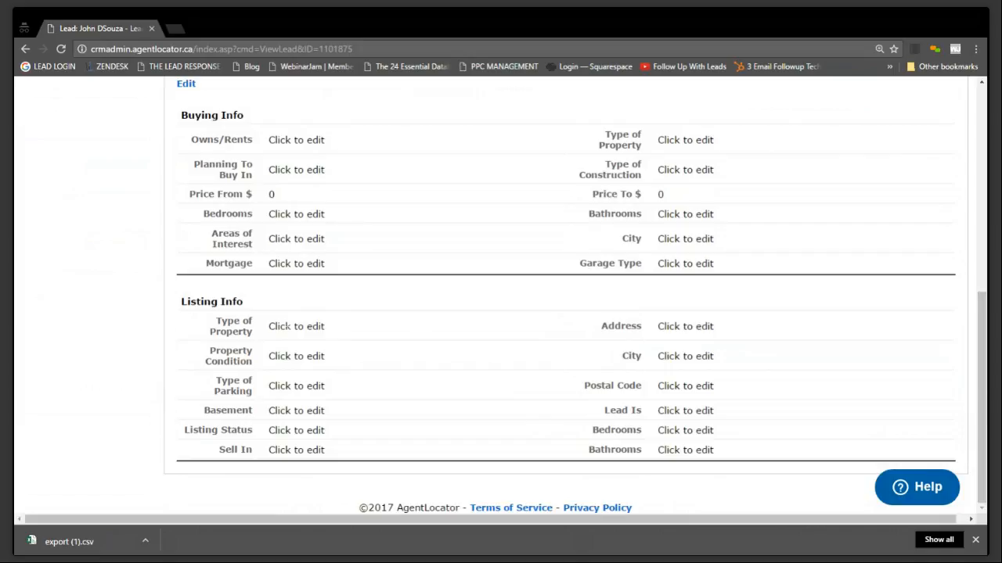
{"action": "left_click", "coordinate": [287, 326]}
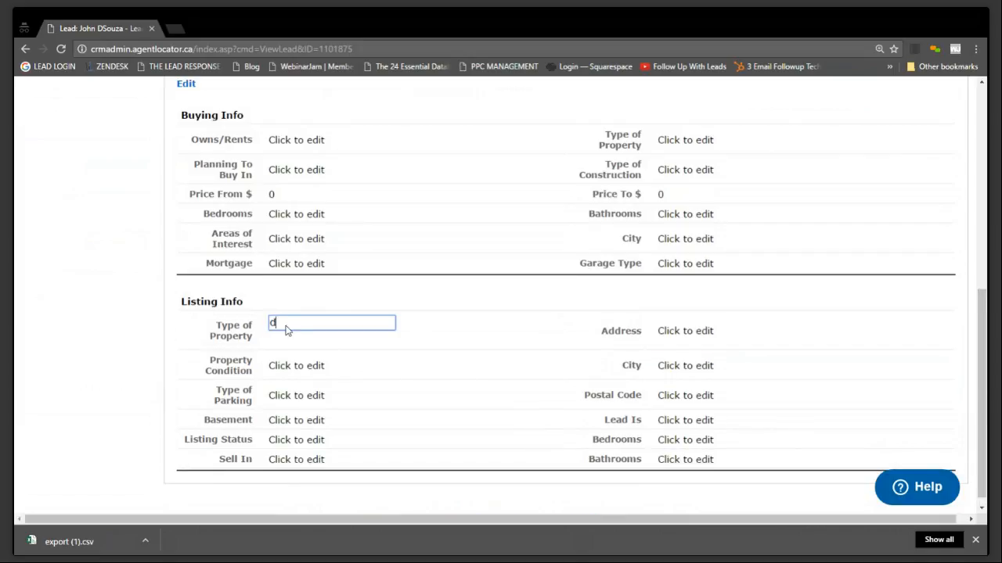
{"action": "type", "text": "d"}
{"action": "key", "text": "BackSpace"}
{"action": "type", "text": "Detached"}
{"action": "key", "text": "Return"}
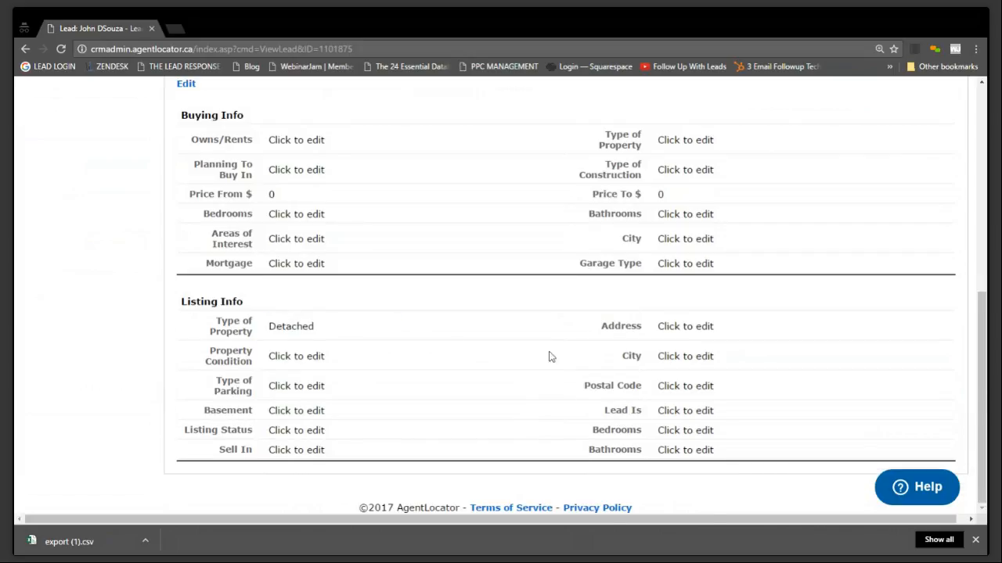
Enter the property's street address and set its city to Brampton in the Listing Info
{"action": "left_click", "coordinate": [684, 331]}
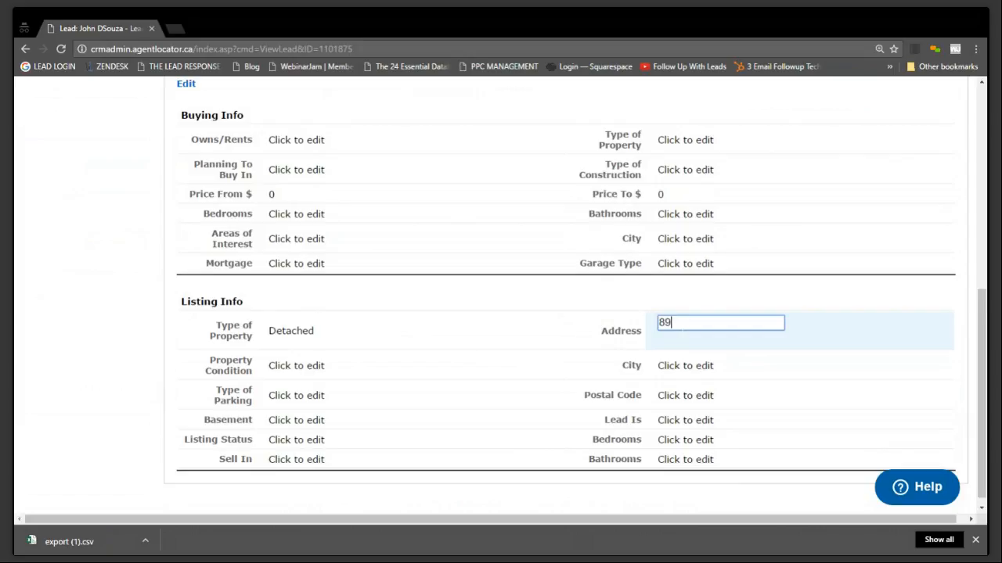
{"action": "key", "text": "Return"}
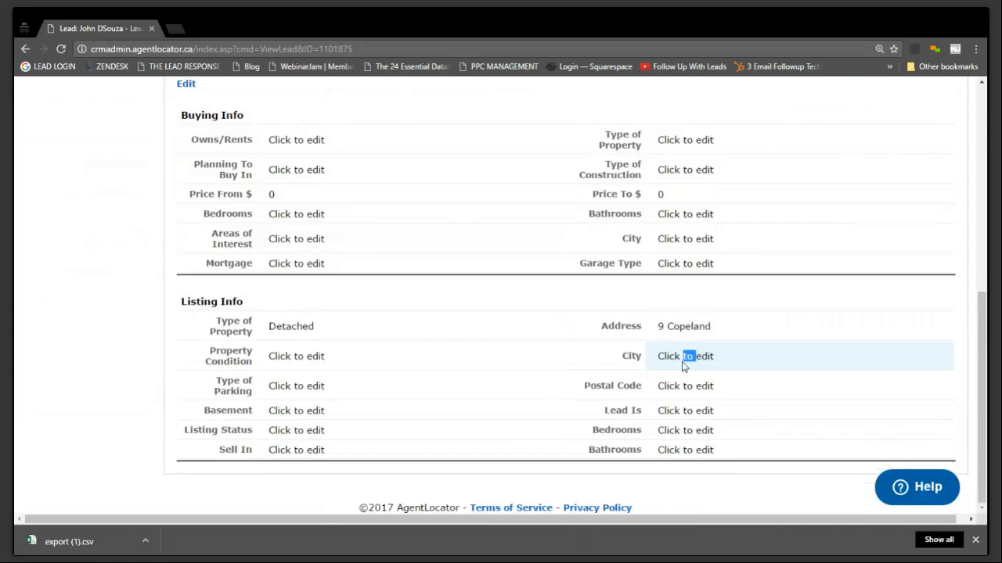
{"action": "left_click", "coordinate": [682, 360]}
{"action": "type", "text": "Brampton"}
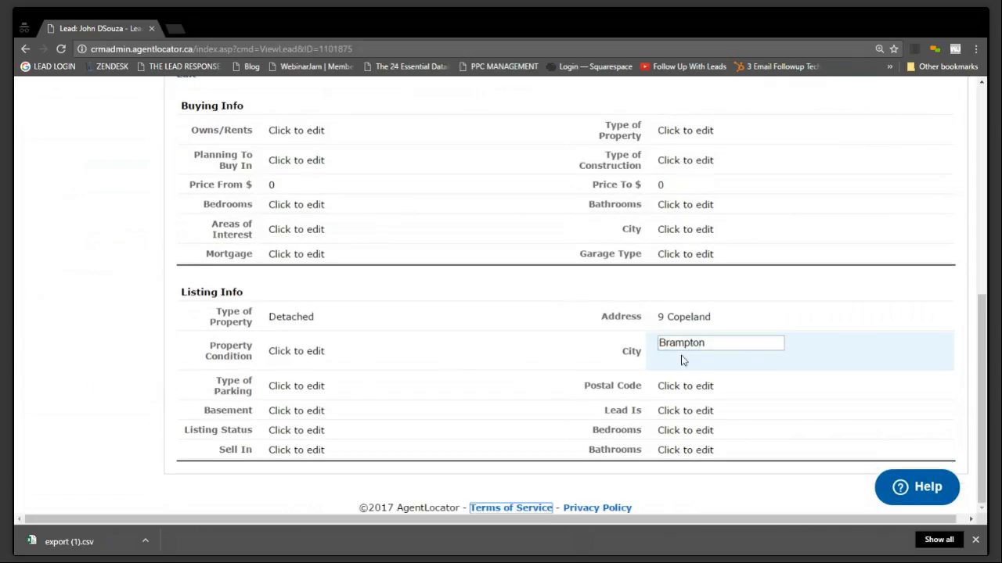
{"action": "key", "text": "Return"}
Set the listing's Type of Parking to Private
{"action": "triple_click", "coordinate": [305, 385]}
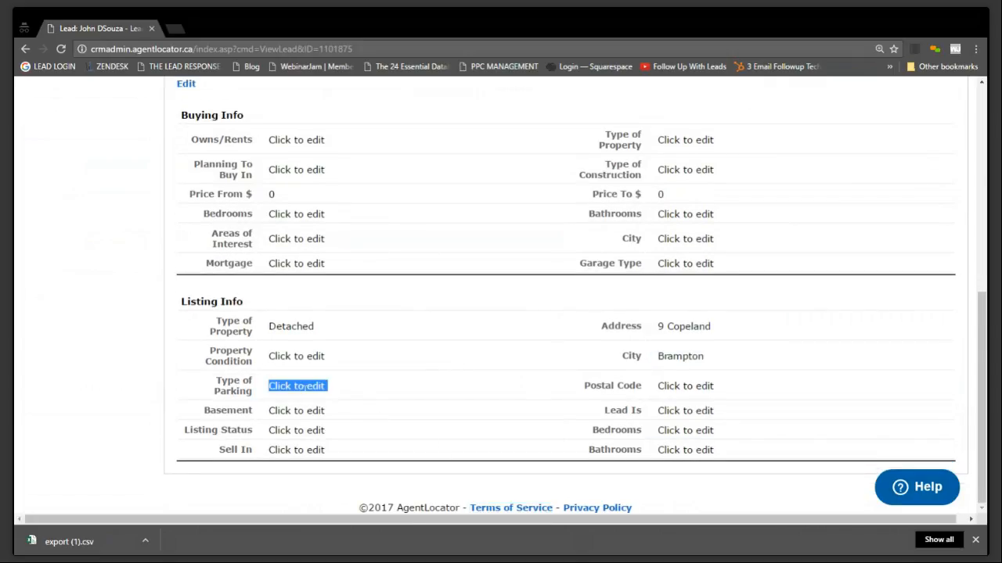
{"action": "left_click", "coordinate": [297, 385]}
{"action": "type", "text": "Private"}
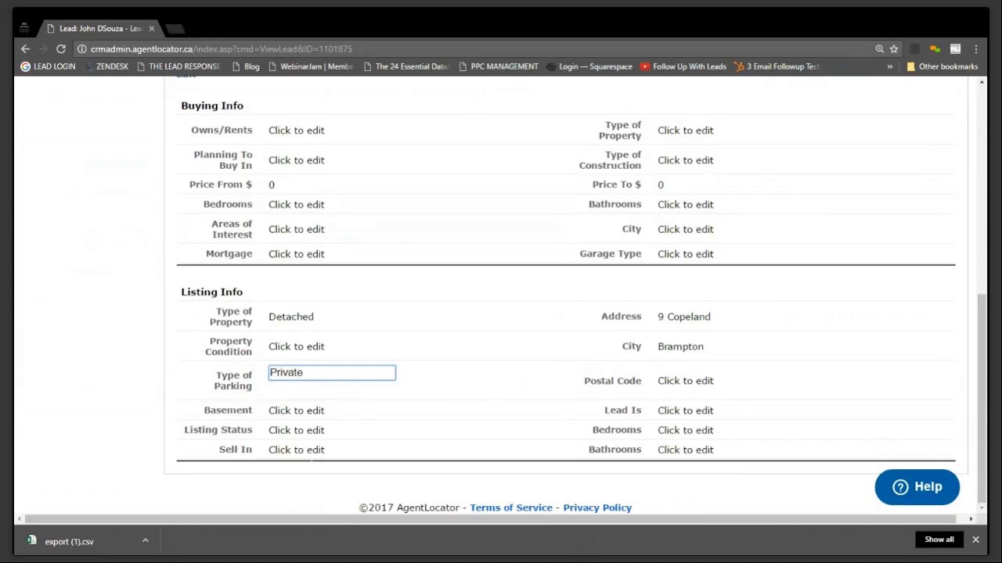
Set the listing's Sell In timeframe to 3-6 Months
{"action": "left_click", "coordinate": [303, 450]}
{"action": "type", "text": "3-6 mOnths"}
{"action": "key", "text": "BackSpace"}
{"action": "key", "text": "BackSpace"}
{"action": "key", "text": "BackSpace"}
{"action": "key", "text": "BackSpace"}
{"action": "key", "text": "BackSpace"}
{"action": "key", "text": "BackSpace"}
{"action": "type", "text": "mOn"}
{"action": "key", "text": "BackSpace"}
{"action": "key", "text": "BackSpace"}
{"action": "key", "text": "BackSpace"}
{"action": "type", "text": "Months"}
{"action": "key", "text": "Return"}
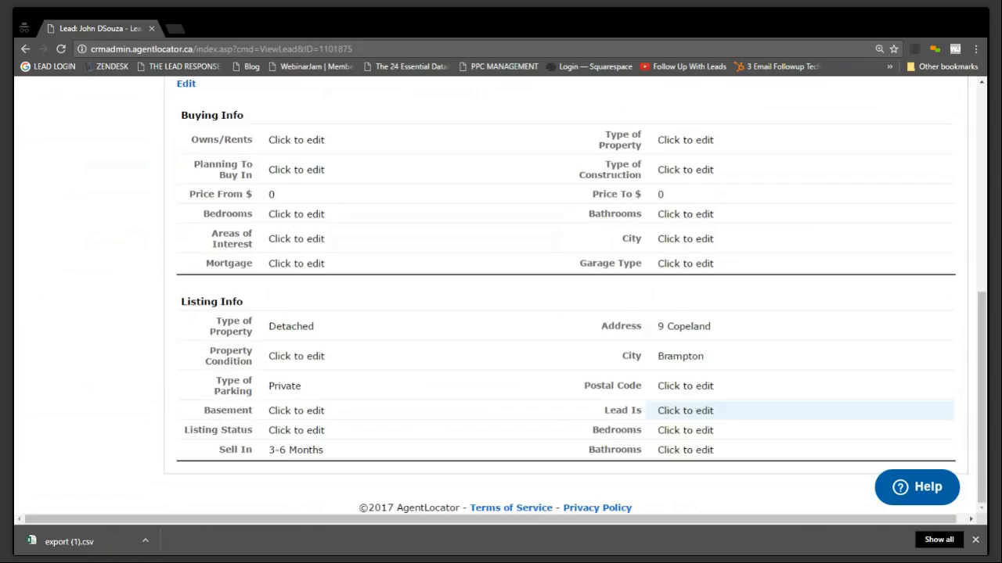
Look over the lead's record and examine its contact, address and other information under Details
{"action": "scroll", "coordinate": [438, 465], "scroll_direction": "up", "scroll_amount": 5}
{"action": "scroll", "coordinate": [450, 456], "scroll_direction": "down", "scroll_amount": 3}
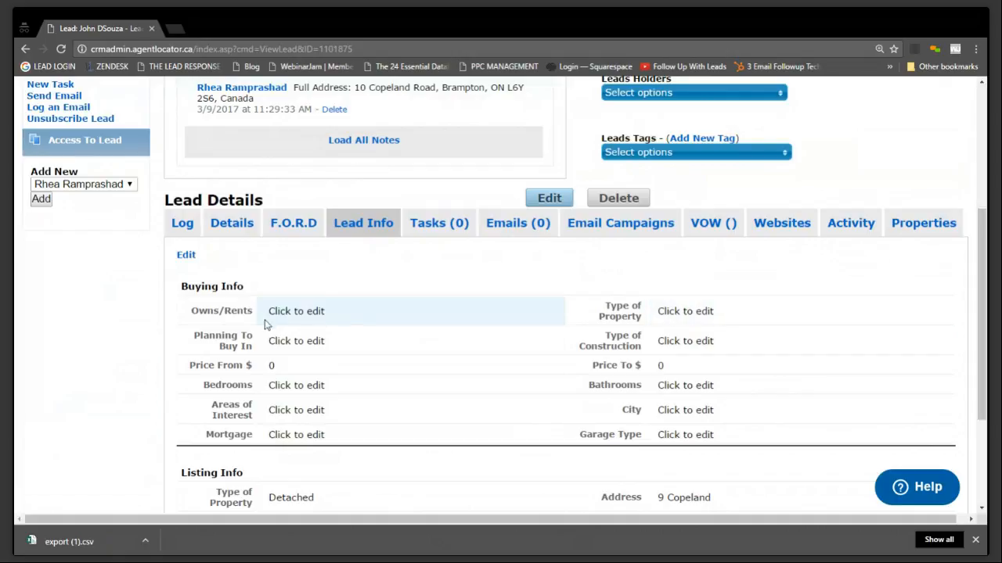
{"action": "scroll", "coordinate": [469, 446], "scroll_direction": "up", "scroll_amount": 4}
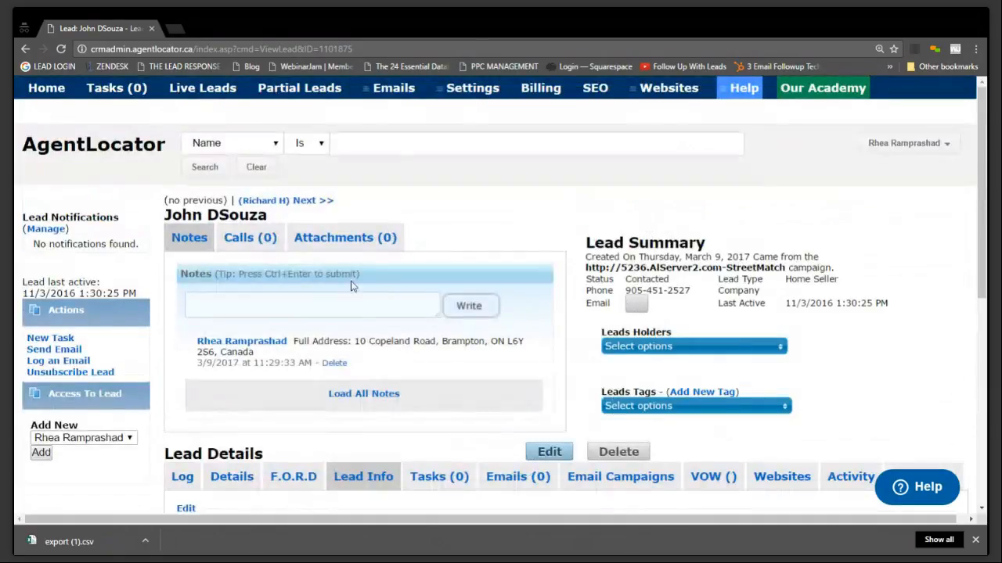
{"action": "scroll", "coordinate": [537, 462], "scroll_direction": "down", "scroll_amount": 3}
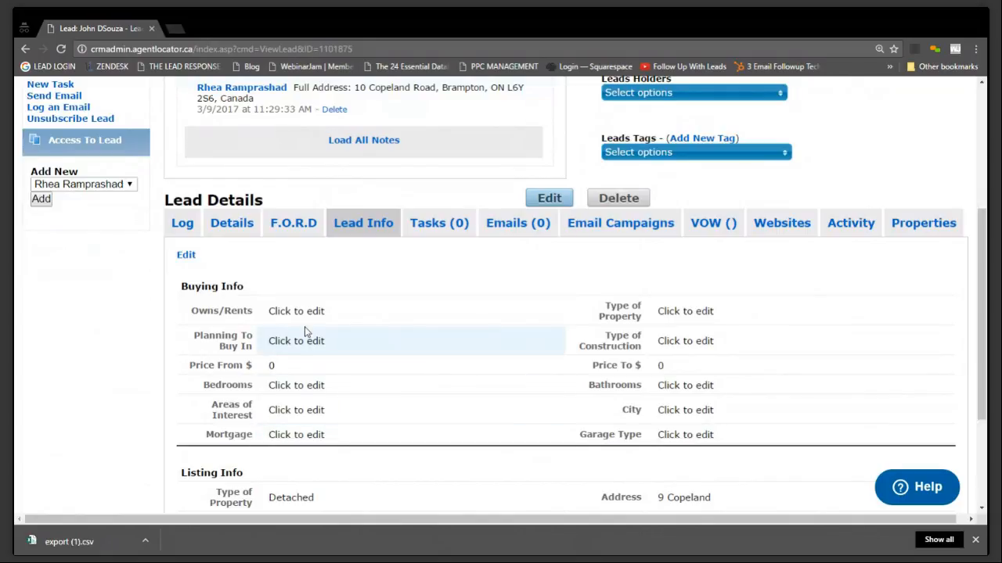
{"action": "left_click", "coordinate": [220, 222]}
{"action": "scroll", "coordinate": [485, 391], "scroll_direction": "down", "scroll_amount": 3}
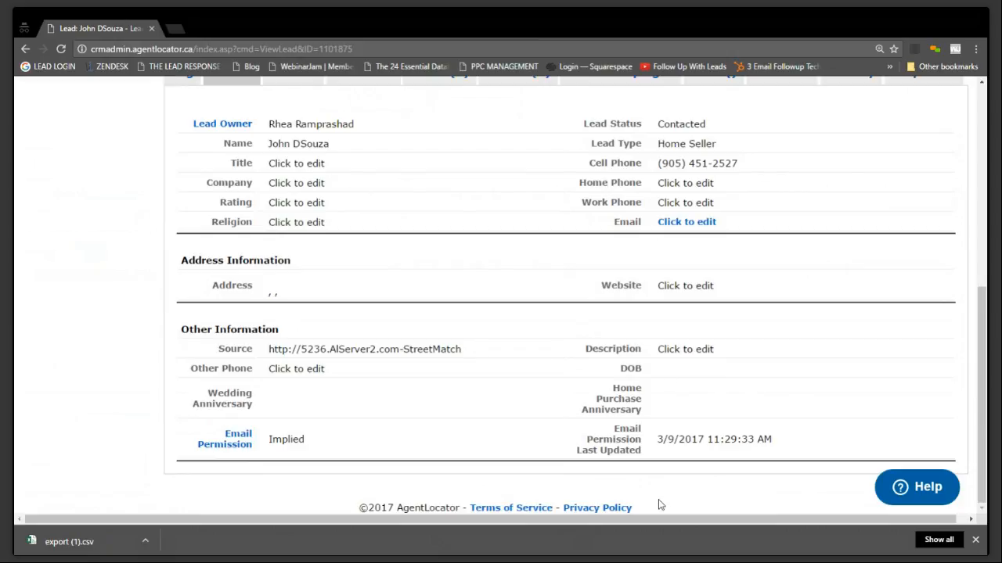
{"action": "scroll", "coordinate": [659, 505], "scroll_direction": "up", "scroll_amount": 3}
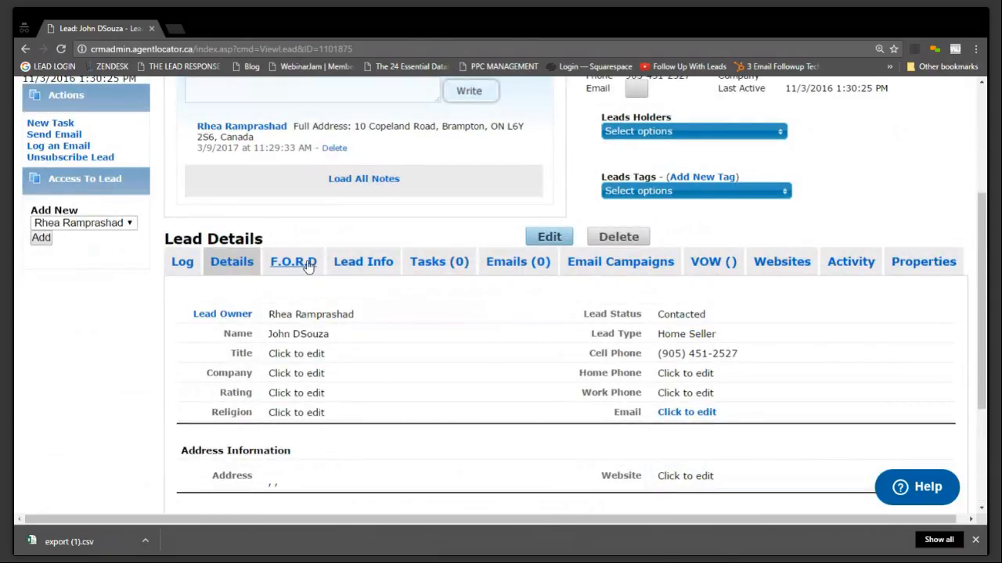
Examine the lead's F.O.R.D sections for family, friends and pets, occupation, recreation and dreams, and compare them with Lead Info
{"action": "left_click", "coordinate": [309, 265]}
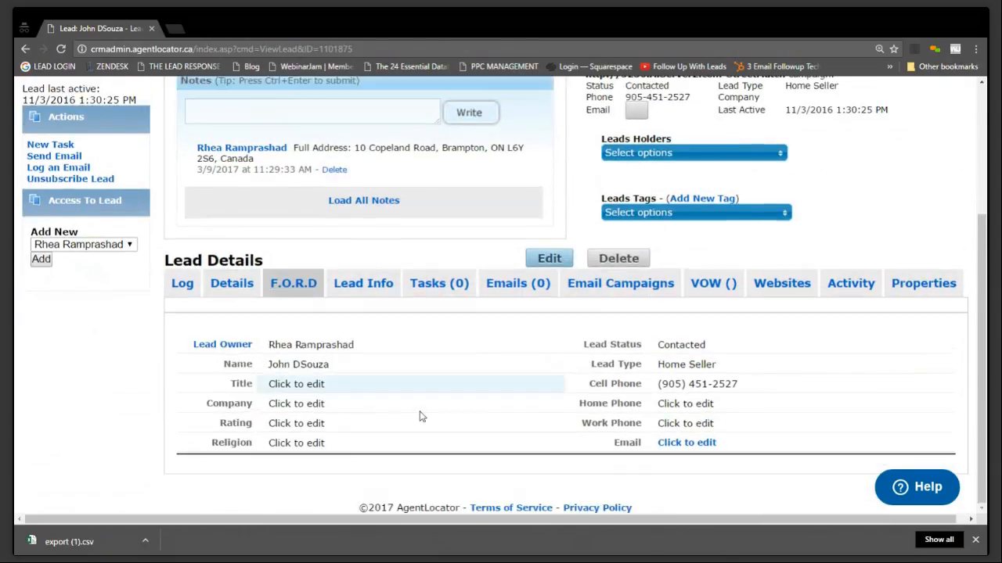
{"action": "scroll", "coordinate": [420, 416], "scroll_direction": "down", "scroll_amount": 2}
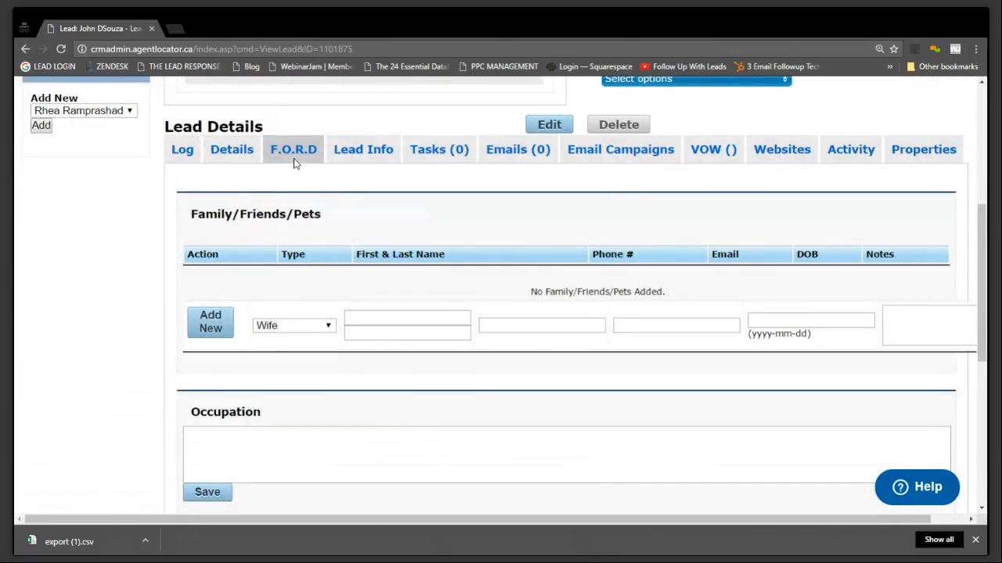
{"action": "scroll", "coordinate": [648, 217], "scroll_direction": "down", "scroll_amount": 2}
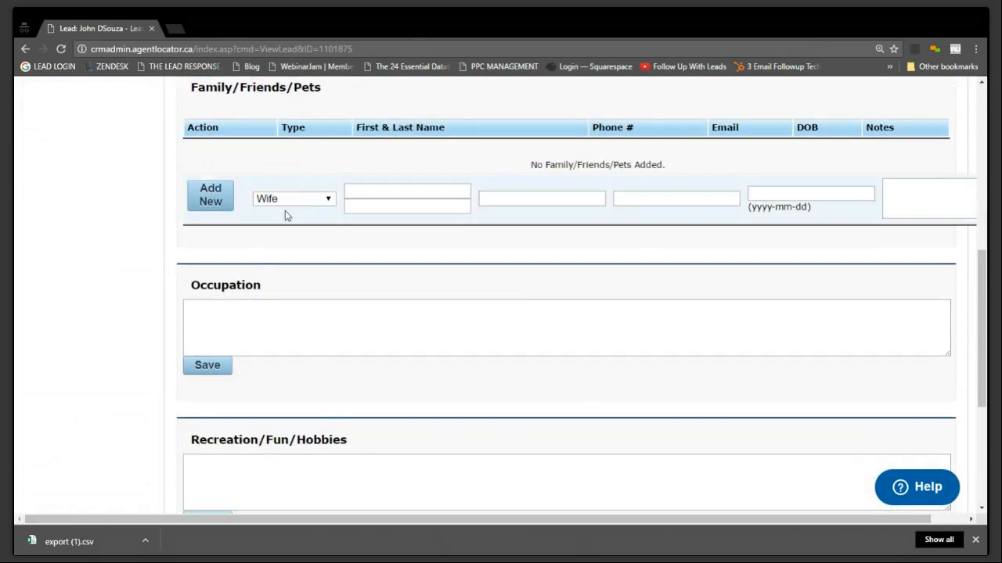
{"action": "left_click", "coordinate": [595, 328]}
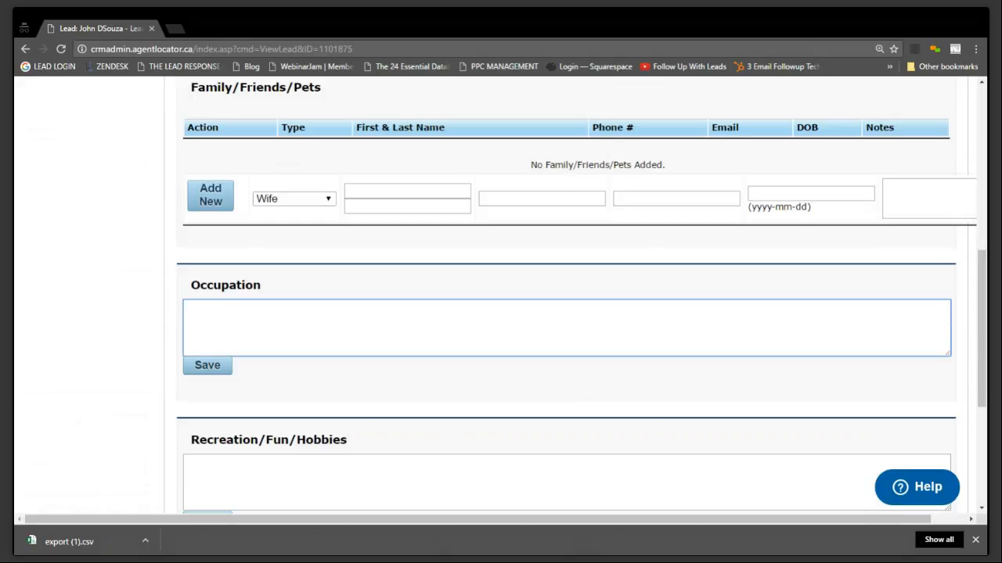
{"action": "scroll", "coordinate": [454, 384], "scroll_direction": "down", "scroll_amount": 3}
{"action": "left_click", "coordinate": [438, 303]}
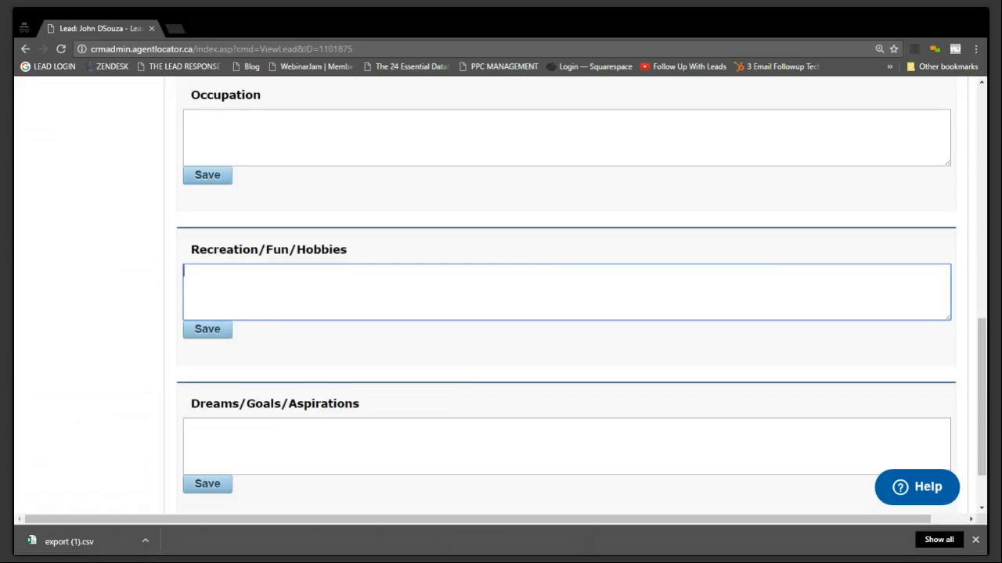
{"action": "scroll", "coordinate": [358, 376], "scroll_direction": "down", "scroll_amount": 2}
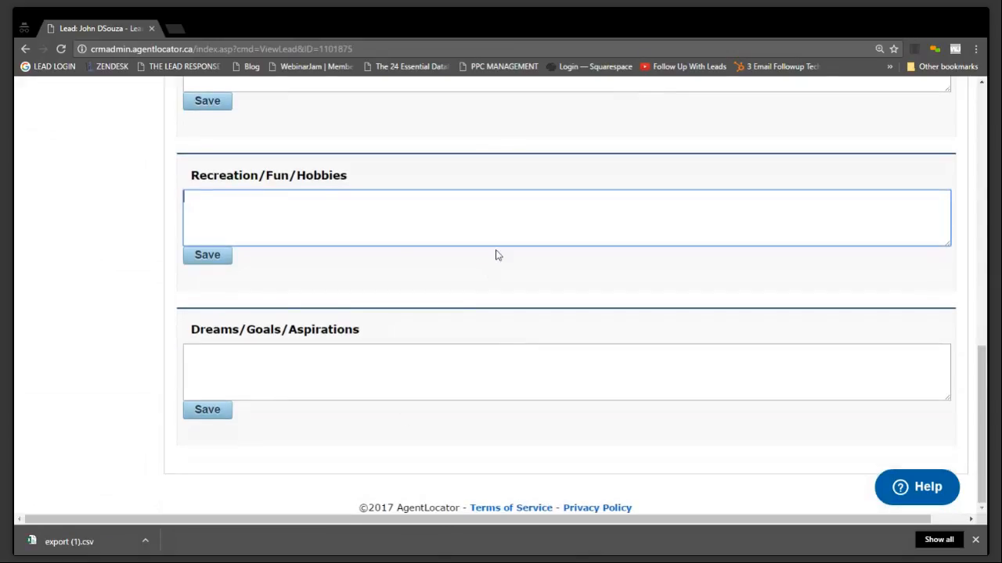
{"action": "scroll", "coordinate": [680, 422], "scroll_direction": "up", "scroll_amount": 5}
{"action": "scroll", "coordinate": [647, 456], "scroll_direction": "up", "scroll_amount": 5}
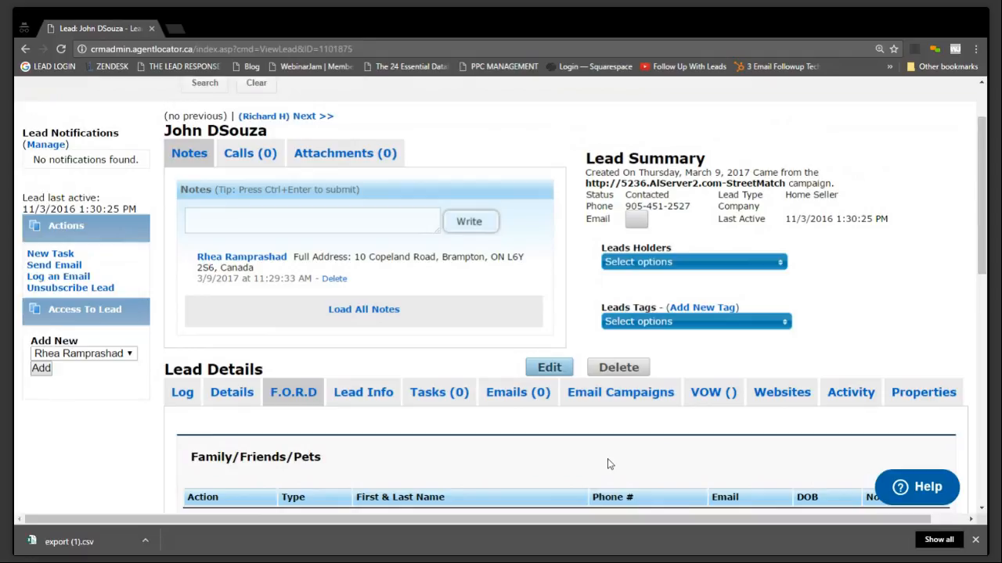
{"action": "left_click", "coordinate": [375, 394]}
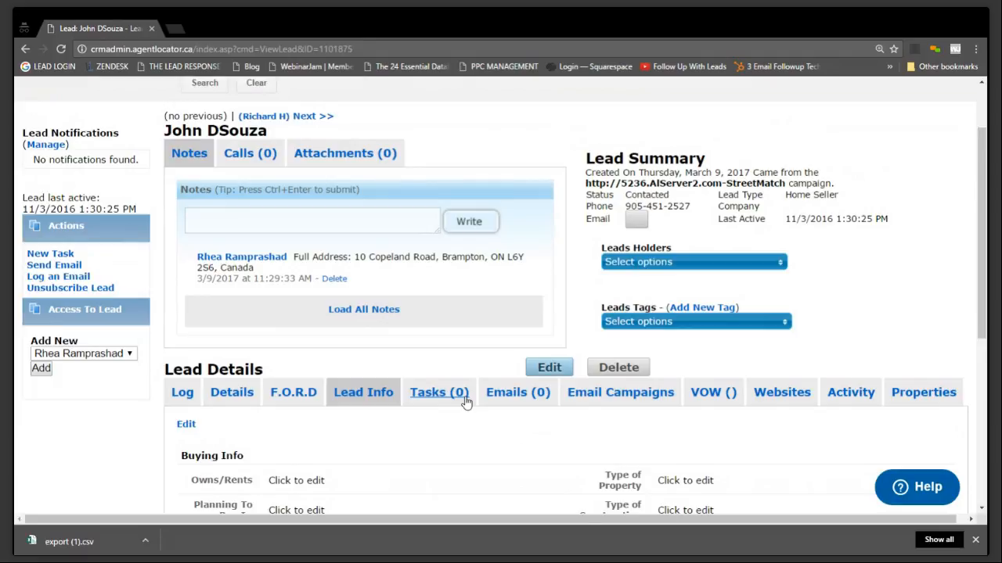
{"action": "left_click", "coordinate": [288, 400]}
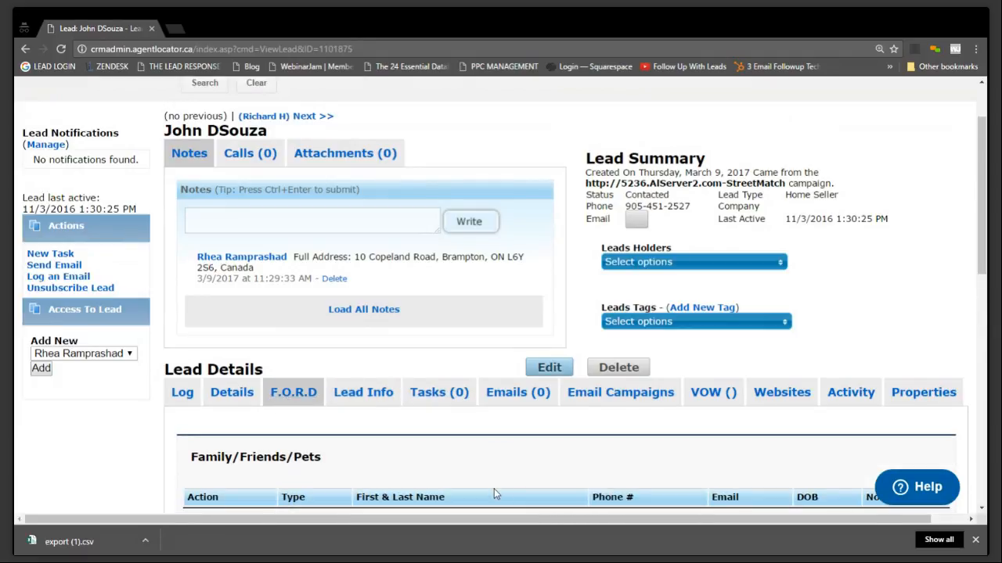
{"action": "scroll", "coordinate": [493, 494], "scroll_direction": "down", "scroll_amount": 2}
Open the Lead Tabs settings and check the options for showing the F.O.R.D and Properties tabs
{"action": "scroll", "coordinate": [493, 494], "scroll_direction": "up", "scroll_amount": 3}
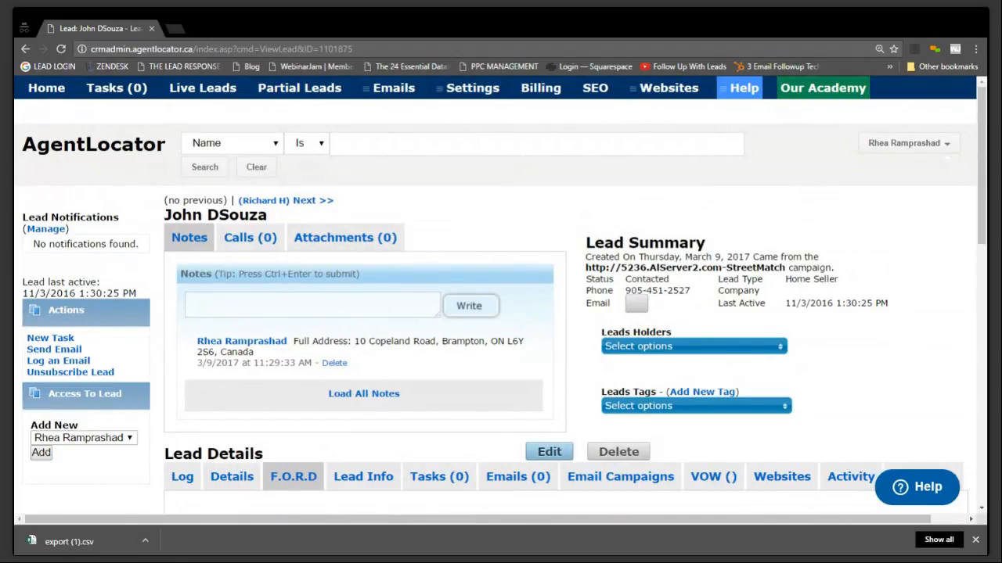
{"action": "left_click", "coordinate": [498, 88]}
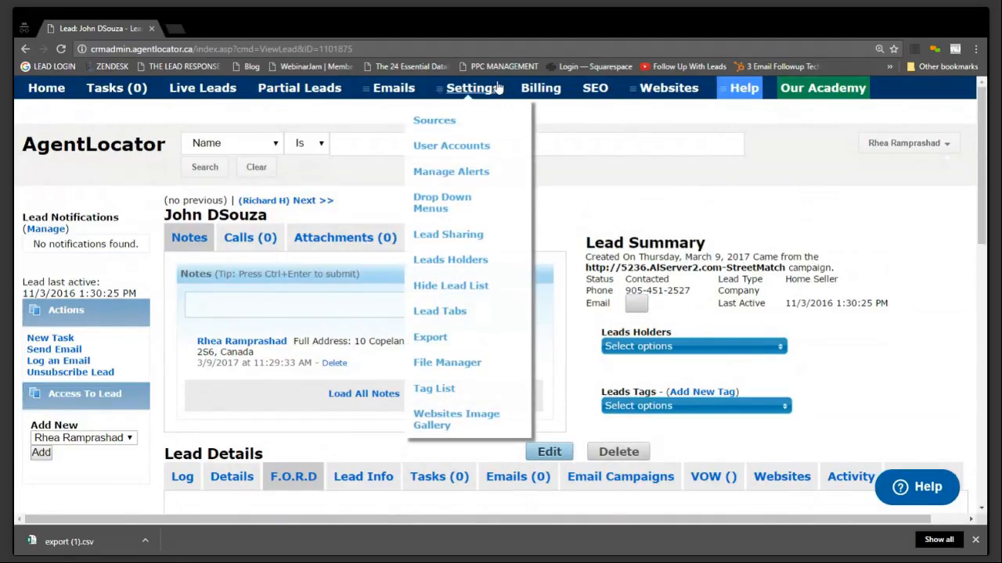
{"action": "left_click", "coordinate": [463, 315]}
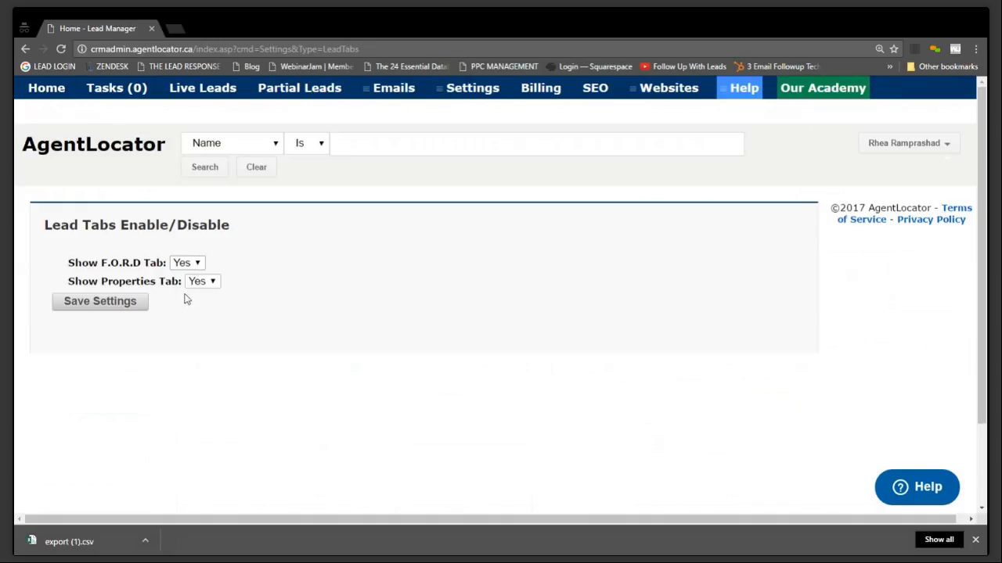
Return to the lead list, open the first lead under My Leads and examine its Properties section
{"action": "left_click", "coordinate": [55, 92]}
{"action": "scroll", "coordinate": [642, 298], "scroll_direction": "down", "scroll_amount": 3}
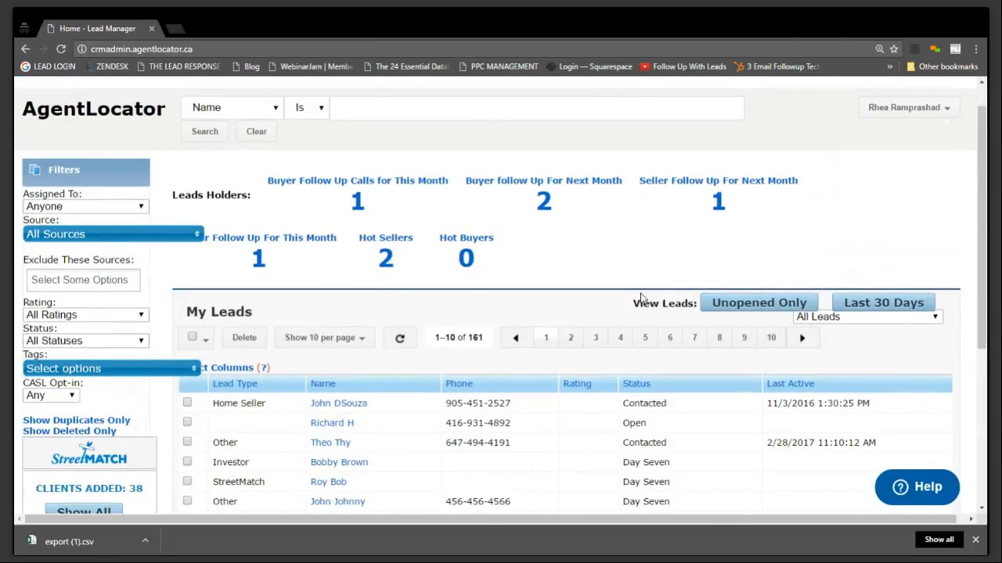
{"action": "left_click", "coordinate": [336, 208]}
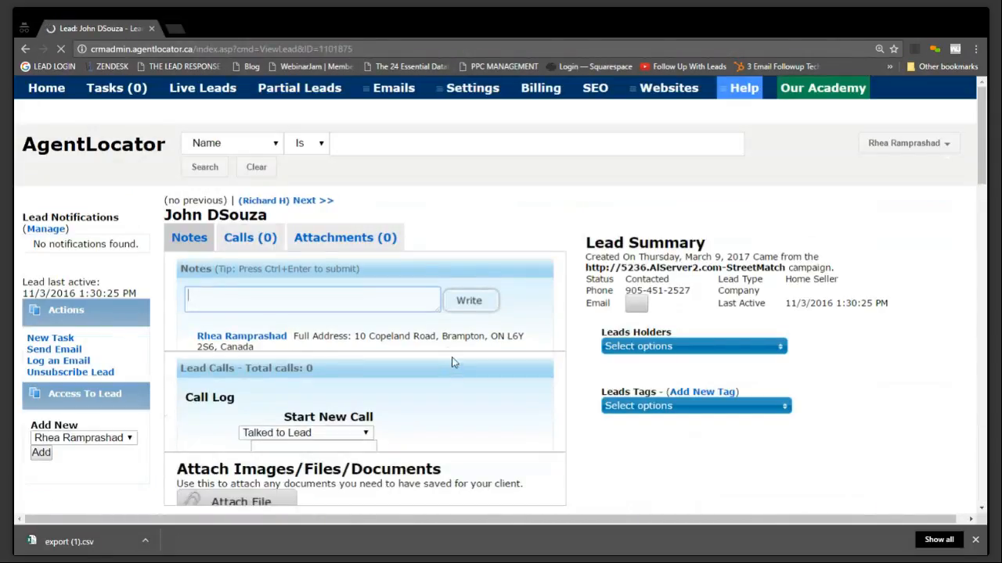
{"action": "scroll", "coordinate": [931, 360], "scroll_direction": "down", "scroll_amount": 3}
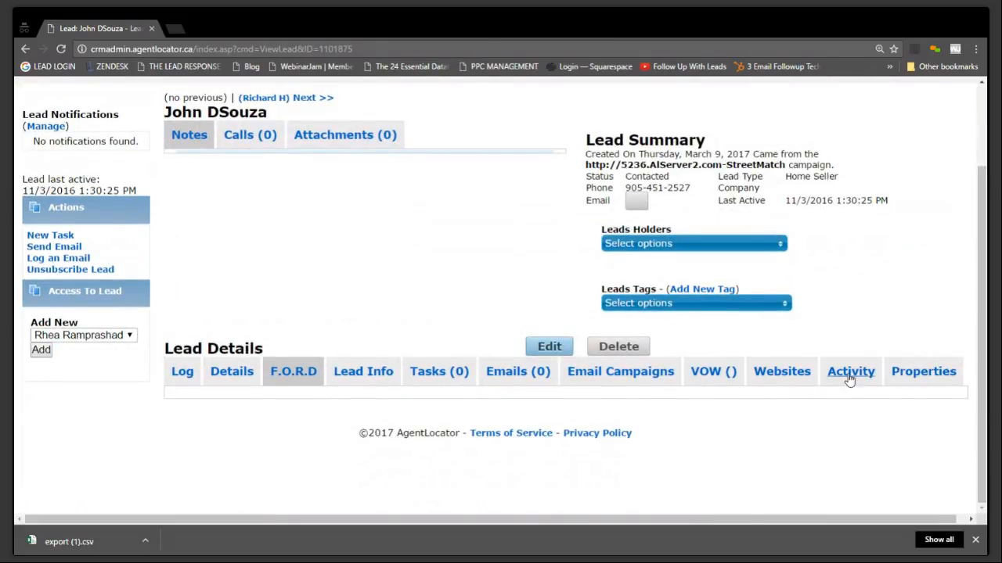
{"action": "left_click", "coordinate": [908, 372]}
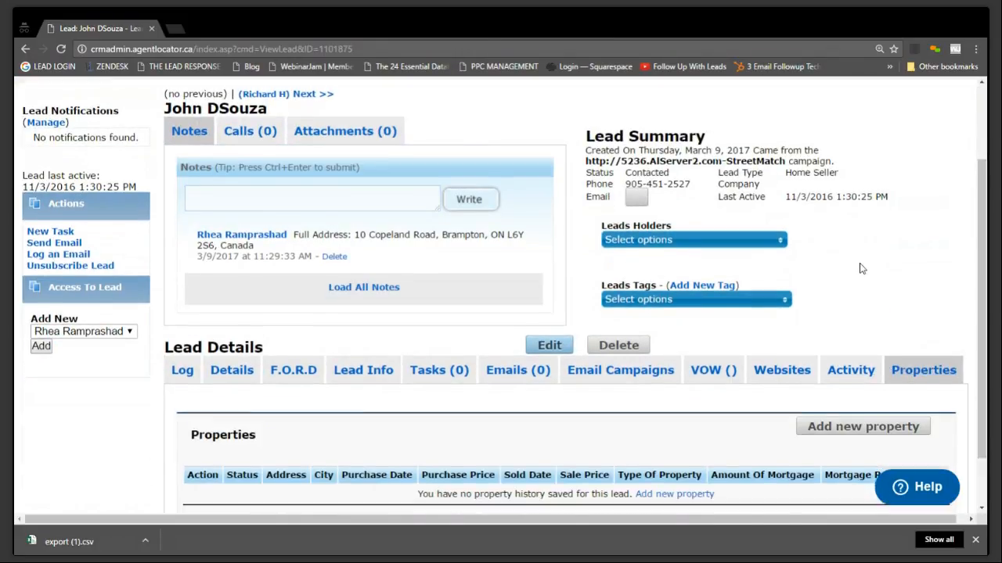
{"action": "scroll", "coordinate": [679, 375], "scroll_direction": "down", "scroll_amount": 1}
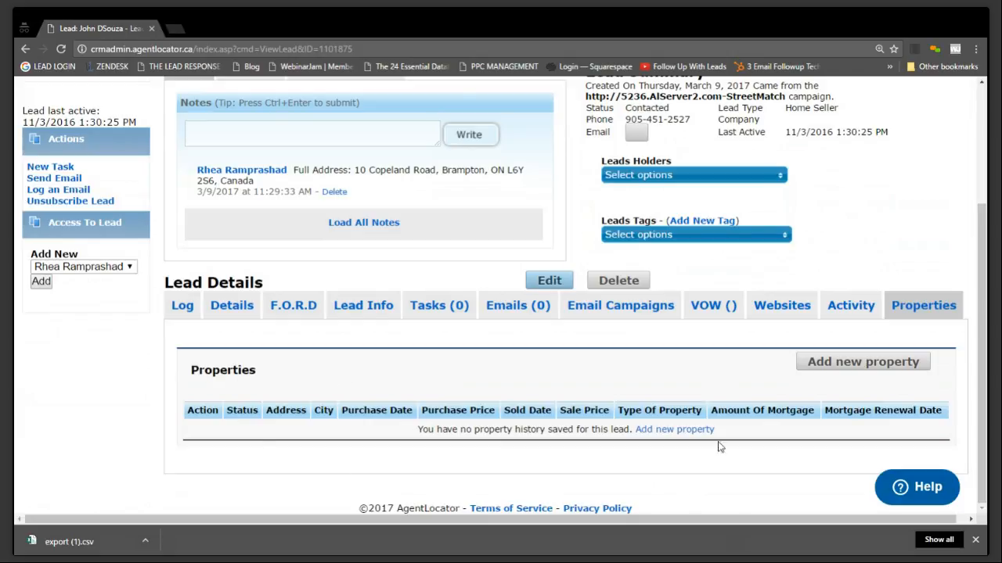
{"action": "scroll", "coordinate": [799, 474], "scroll_direction": "up", "scroll_amount": 3}
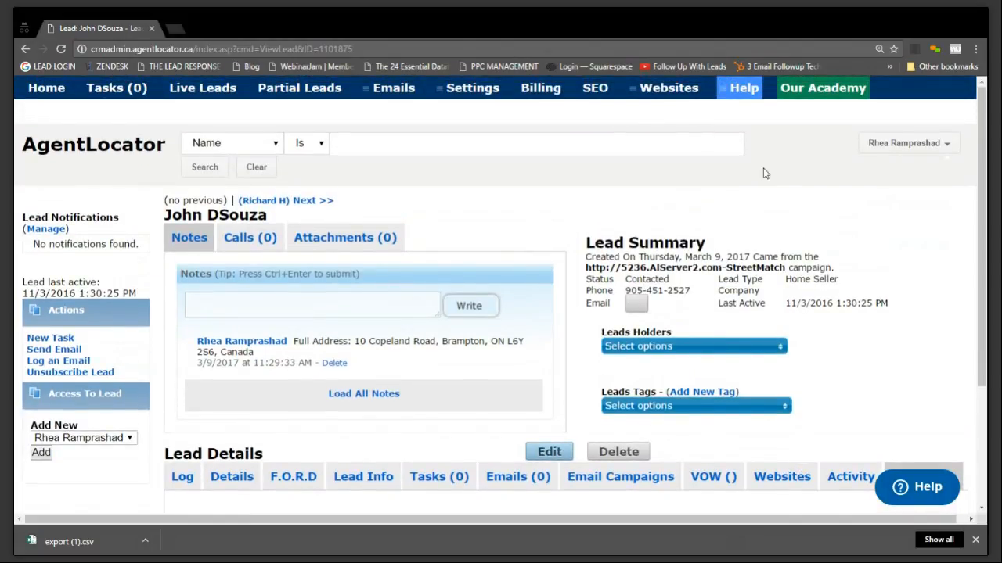
{"action": "scroll", "coordinate": [906, 355], "scroll_direction": "down", "scroll_amount": 3}
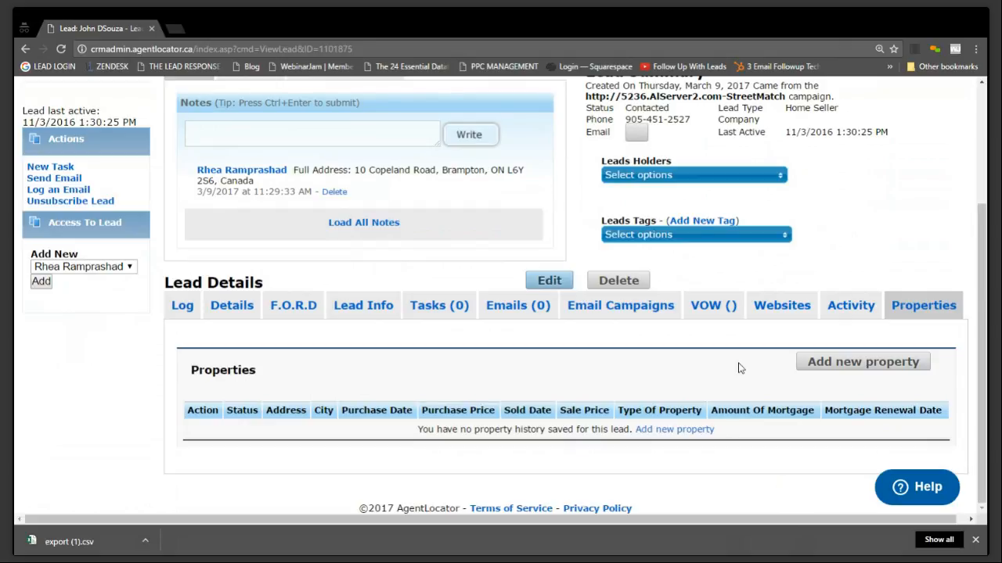
{"action": "scroll", "coordinate": [740, 368], "scroll_direction": "up", "scroll_amount": 3}
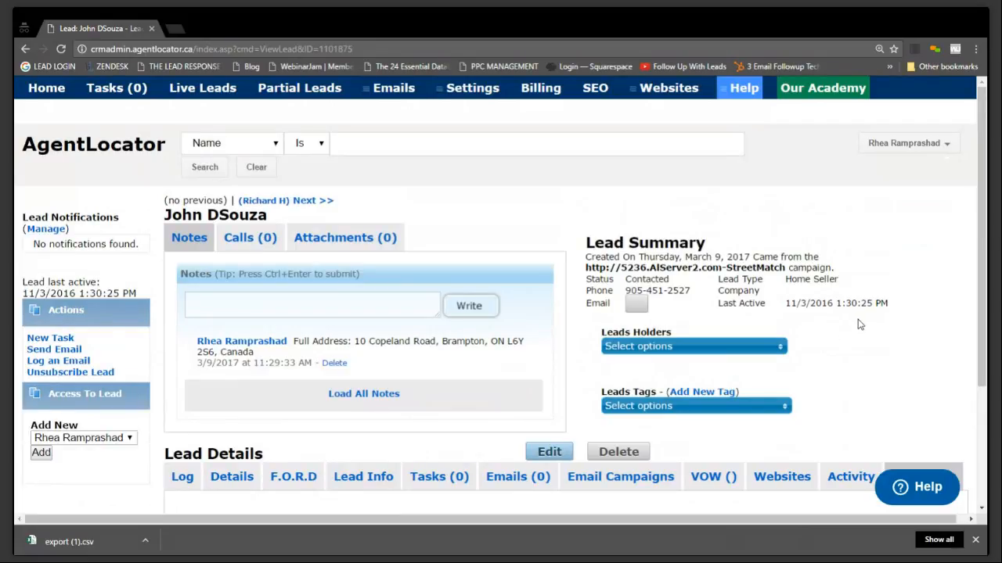
In the Export Leads settings, select the lead types Home Seller, Home Seller / Home Buyer, Home Seller / Referral and Past Client
{"action": "mouse_move", "coordinate": [446, 94]}
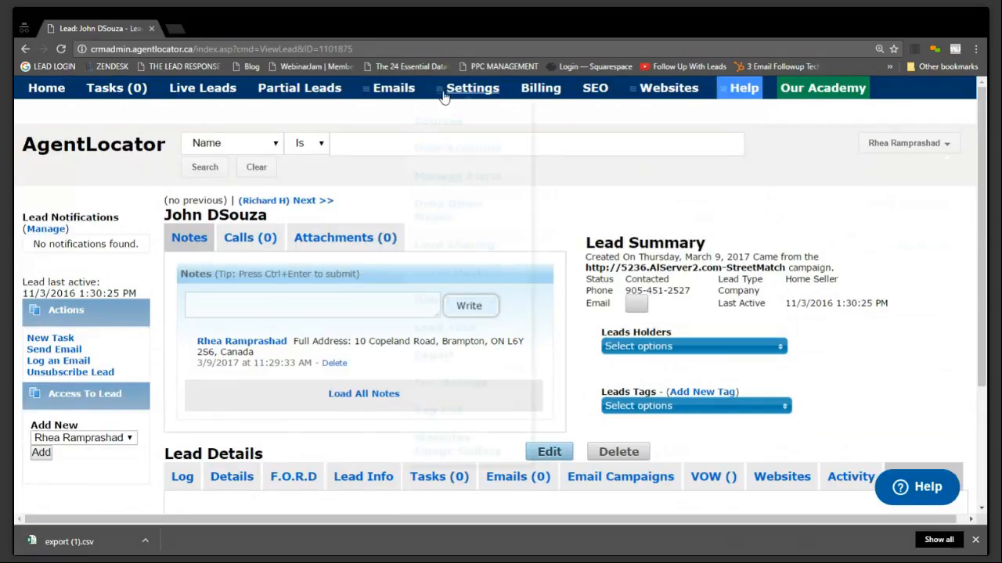
{"action": "left_click", "coordinate": [430, 338]}
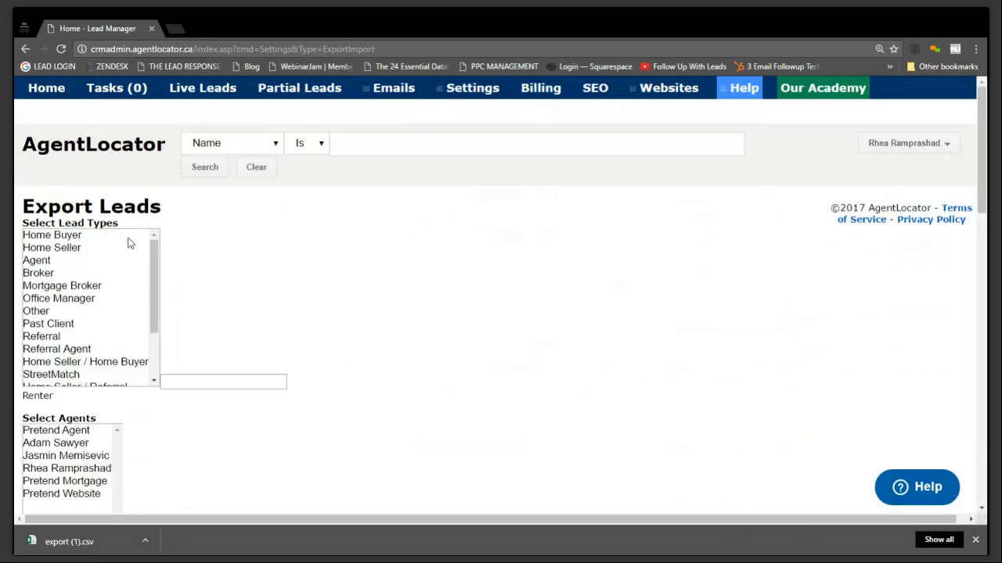
{"action": "left_click", "coordinate": [101, 239]}
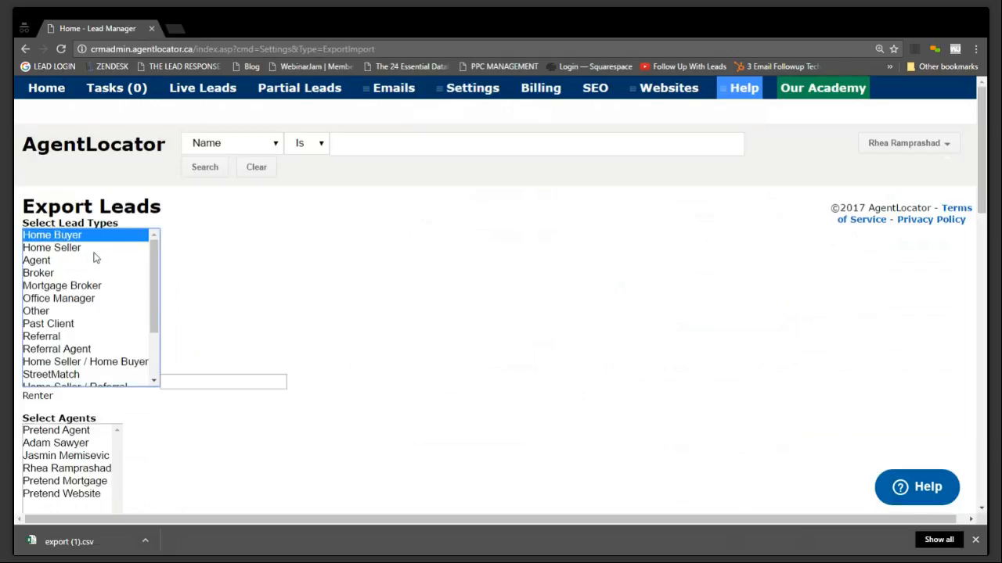
{"action": "left_click", "coordinate": [94, 250]}
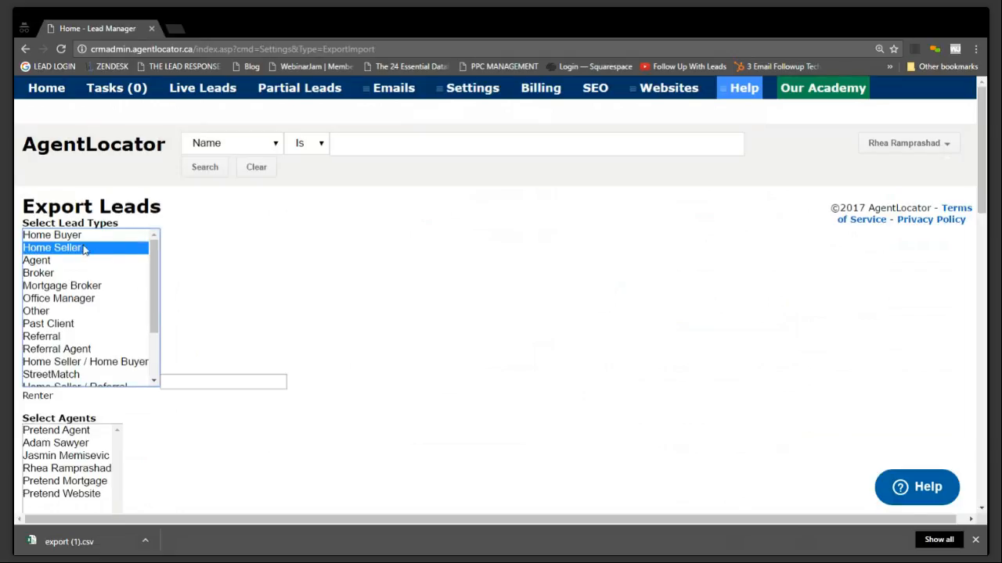
{"action": "left_click", "coordinate": [121, 366], "text": "ctrl"}
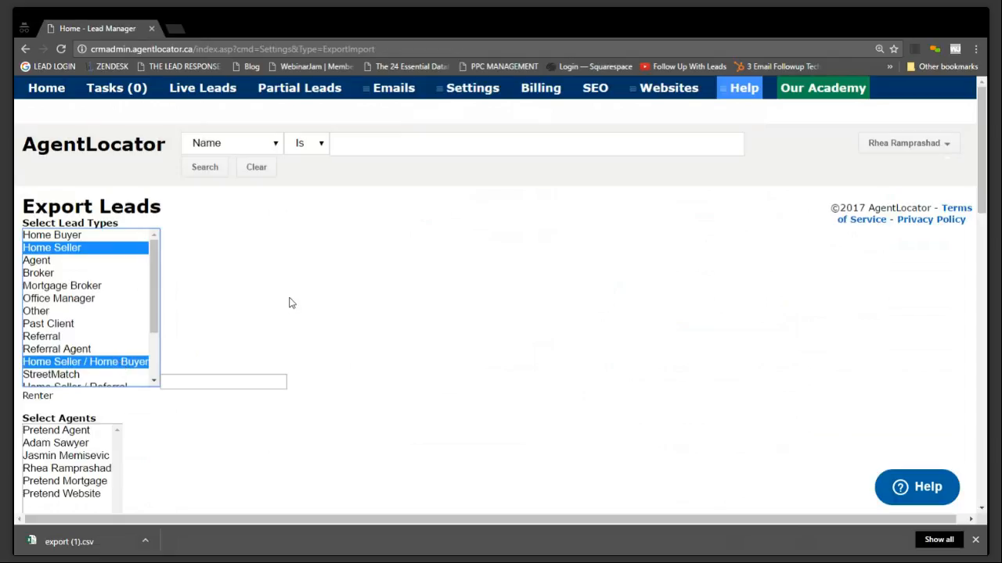
{"action": "scroll", "coordinate": [301, 305], "scroll_direction": "down", "scroll_amount": 1}
{"action": "scroll", "coordinate": [301, 306], "scroll_direction": "down", "scroll_amount": 1}
{"action": "scroll", "coordinate": [157, 223], "scroll_direction": "down", "scroll_amount": 2}
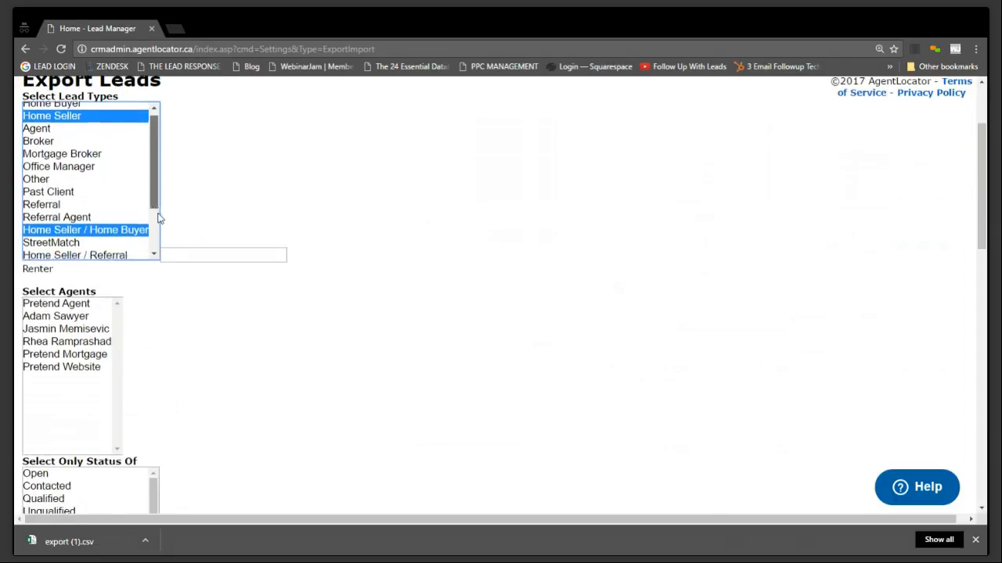
{"action": "left_click", "coordinate": [100, 192], "text": "ctrl"}
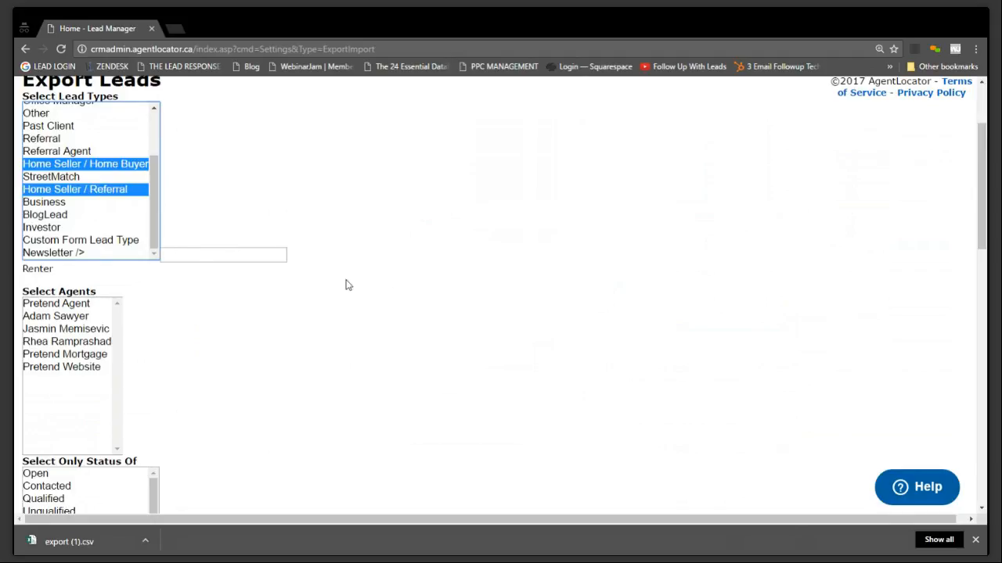
{"action": "left_click", "coordinate": [113, 126], "text": "ctrl"}
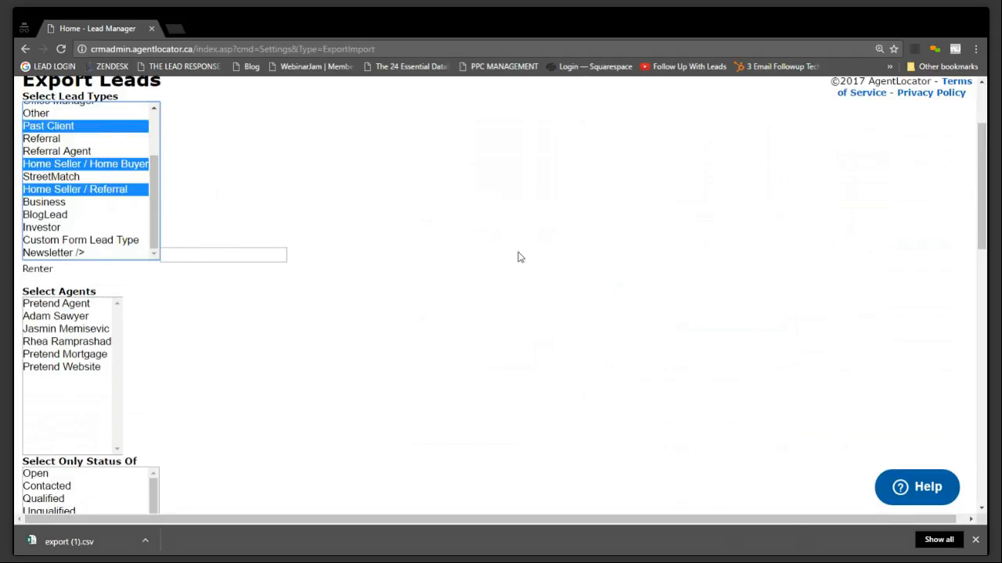
Select all agents for the export and filter the leads, leaving status and tags unselected
{"action": "scroll", "coordinate": [458, 356], "scroll_direction": "down", "scroll_amount": 2}
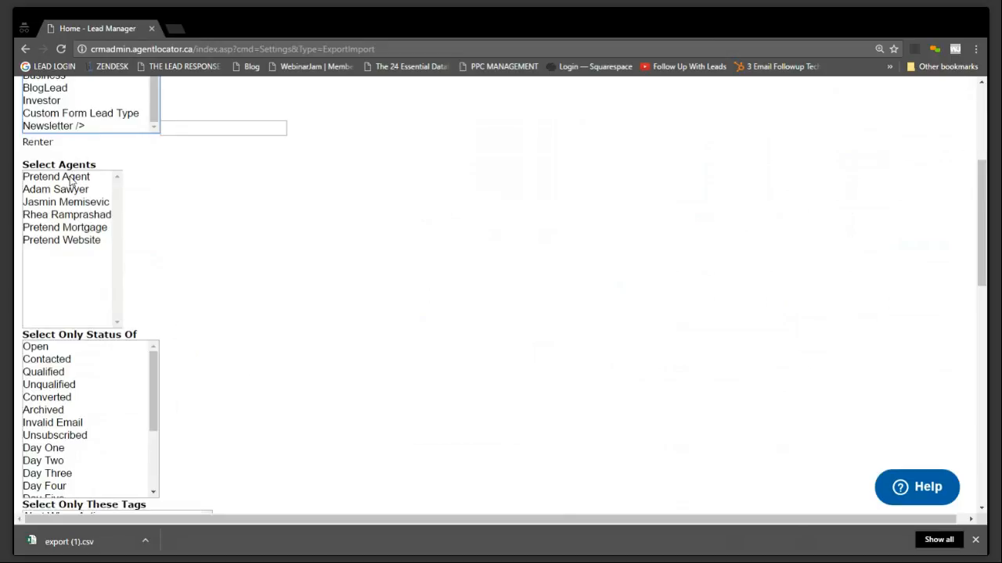
{"action": "left_click_drag", "start_coordinate": [70, 180], "coordinate": [76, 250]}
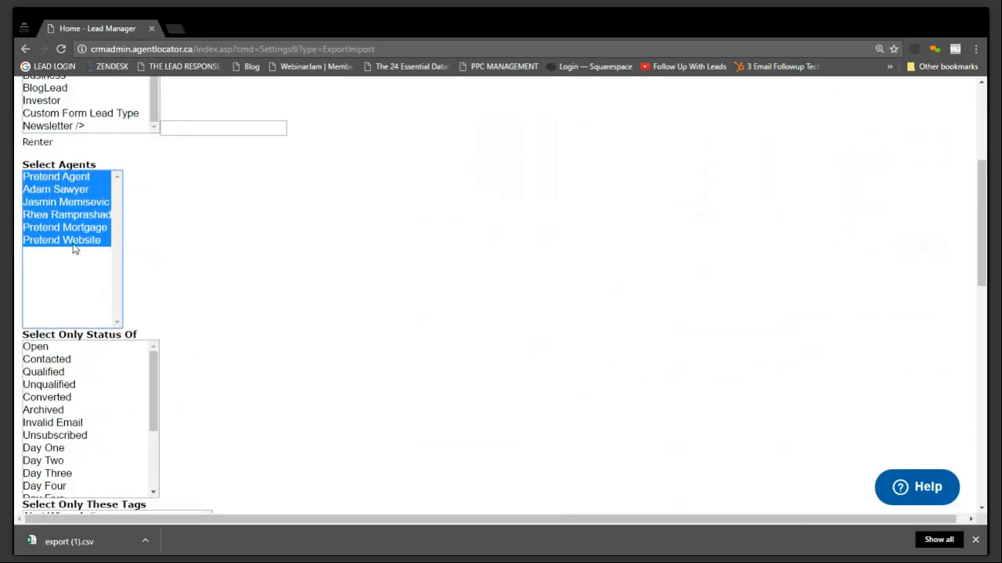
{"action": "scroll", "coordinate": [392, 264], "scroll_direction": "down", "scroll_amount": 3}
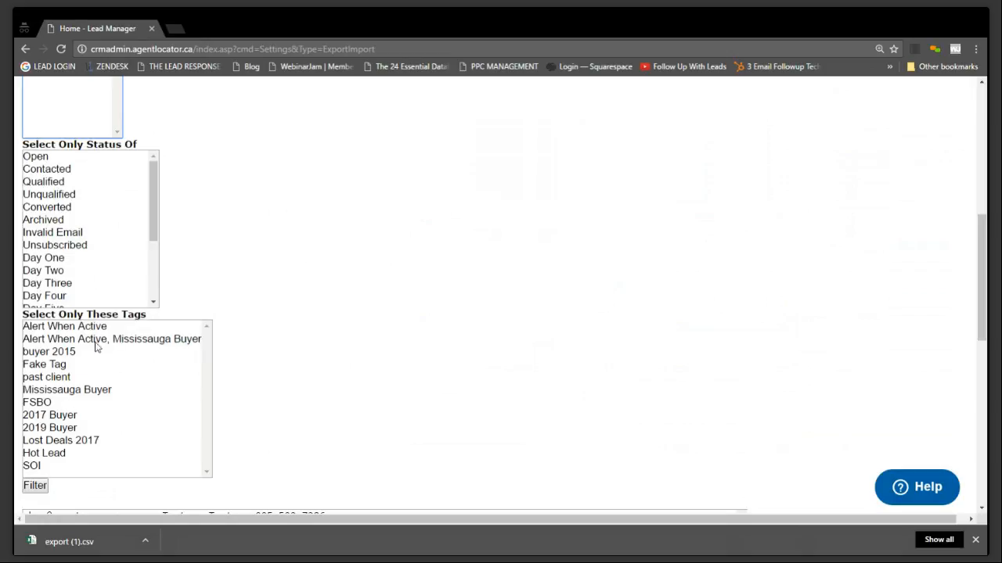
{"action": "scroll", "coordinate": [350, 341], "scroll_direction": "down", "scroll_amount": 3}
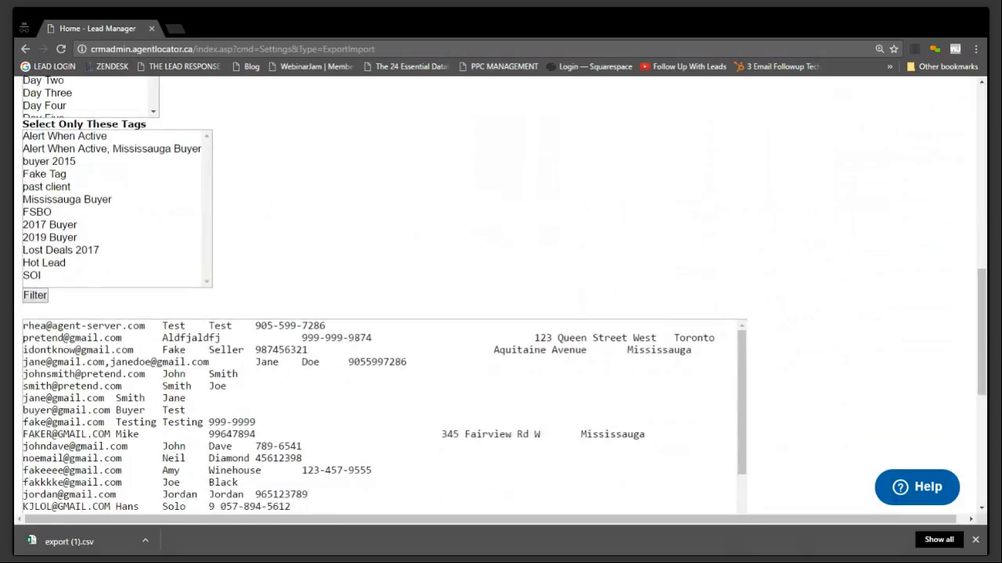
{"action": "left_click", "coordinate": [34, 295]}
{"action": "scroll", "coordinate": [498, 319], "scroll_direction": "down", "scroll_amount": 9}
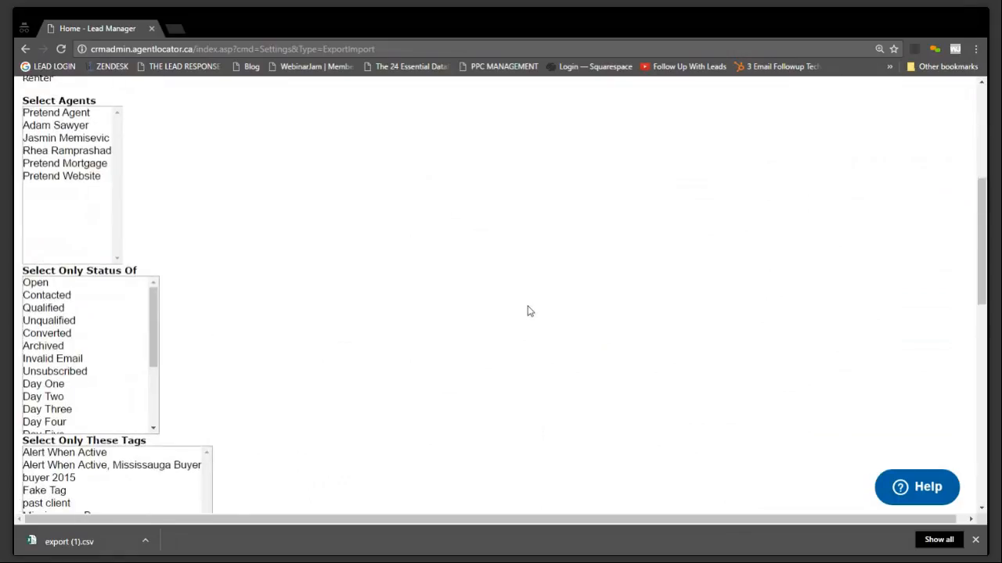
Review the filtered export list and check its total number of leads
{"action": "scroll", "coordinate": [529, 311], "scroll_direction": "down", "scroll_amount": 5}
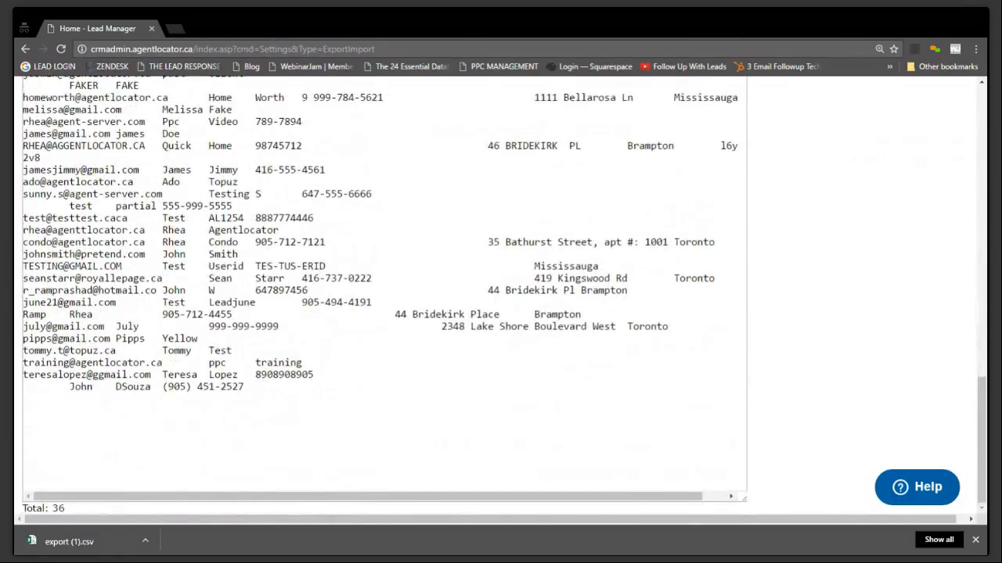
{"action": "double_click", "coordinate": [56, 508]}
{"action": "left_click", "coordinate": [55, 514]}
{"action": "left_click_drag", "start_coordinate": [250, 399], "coordinate": [481, 97]}
{"action": "scroll", "coordinate": [443, 236], "scroll_direction": "up", "scroll_amount": 10}
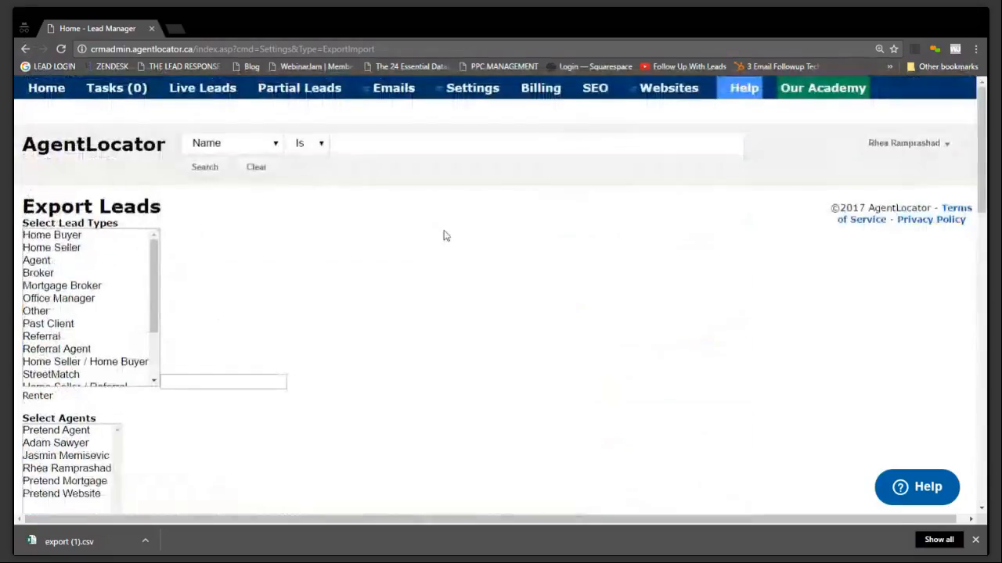
{"action": "scroll", "coordinate": [443, 235], "scroll_direction": "down", "scroll_amount": 9}
Select the entire text of the filtered lead list in the export results
{"action": "left_click", "coordinate": [273, 407]}
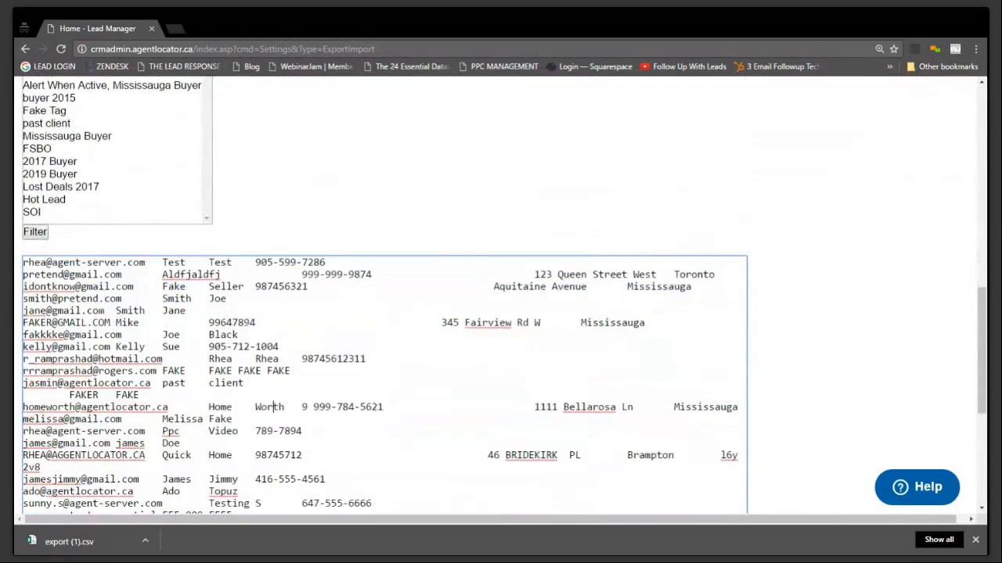
{"action": "left_click_drag", "start_coordinate": [23, 263], "coordinate": [386, 540]}
{"action": "left_click", "coordinate": [535, 212]}
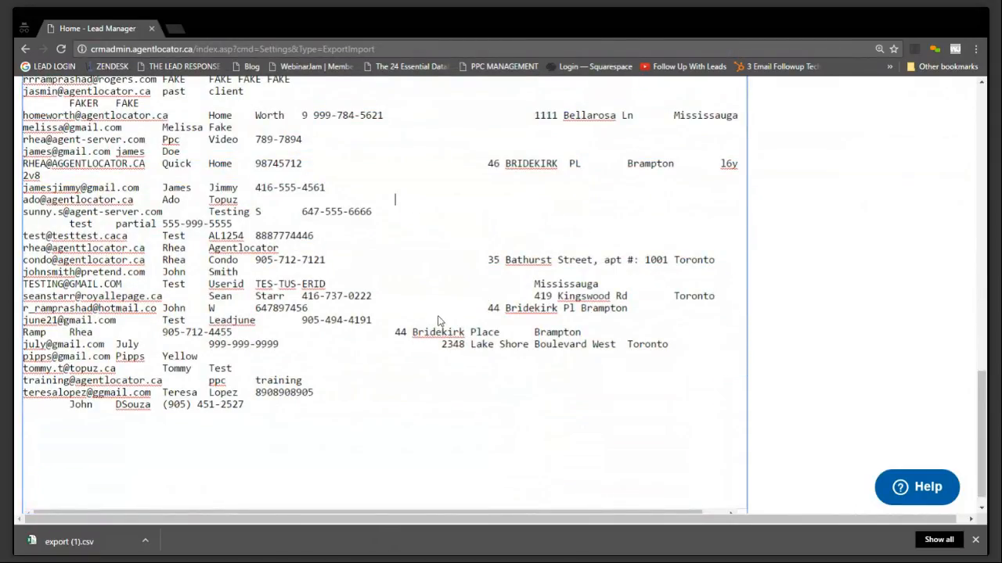
{"action": "key", "text": "ctrl+a"}
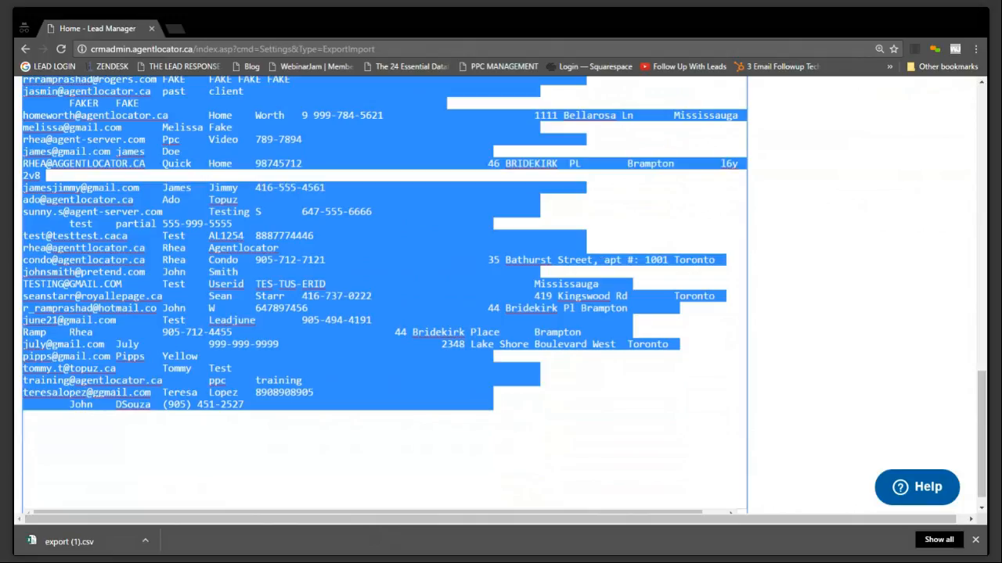
{"action": "left_click", "coordinate": [712, 407]}
{"action": "scroll", "coordinate": [712, 407], "scroll_direction": "up", "scroll_amount": 14}
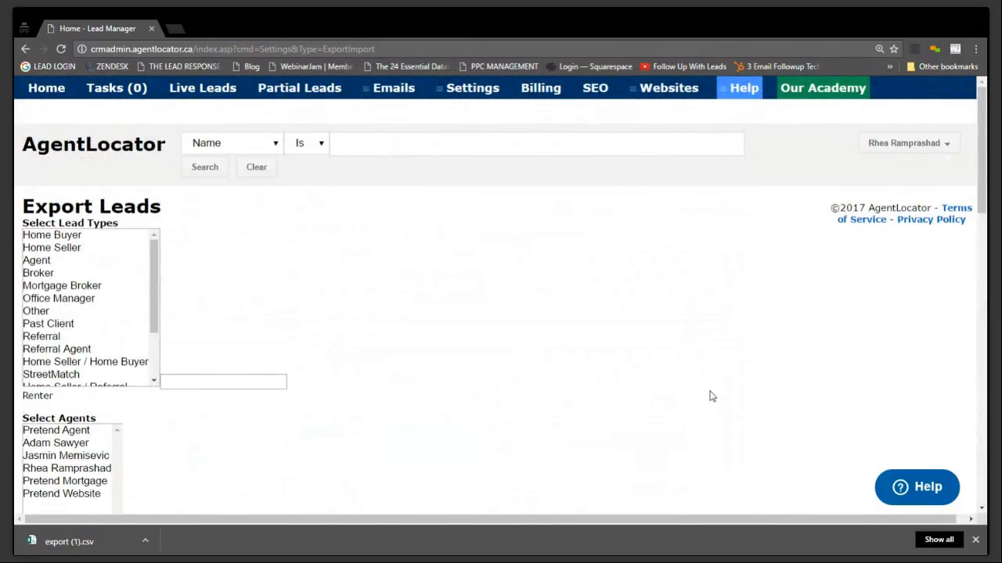
{"action": "mouse_move", "coordinate": [399, 94]}
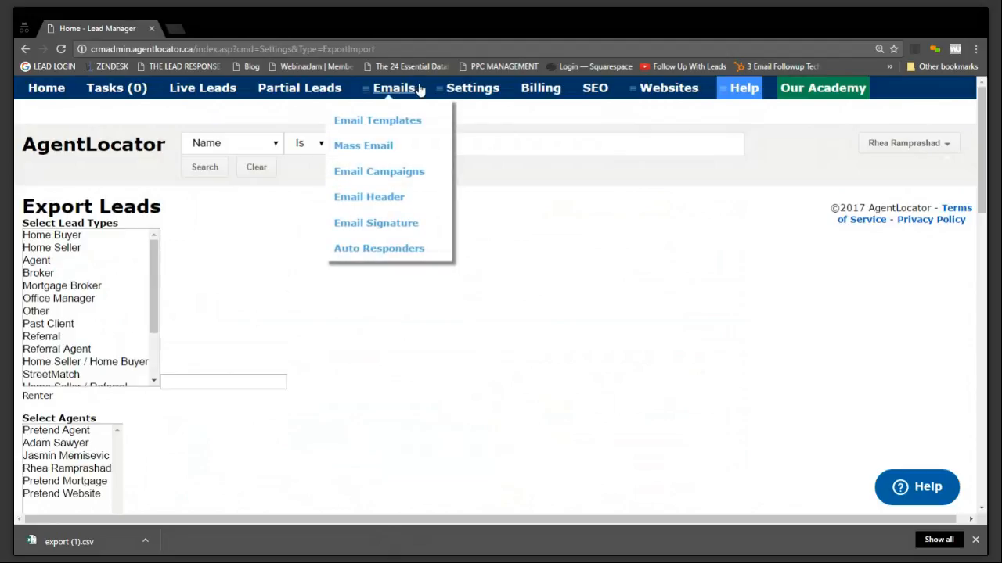
{"action": "mouse_move", "coordinate": [482, 91]}
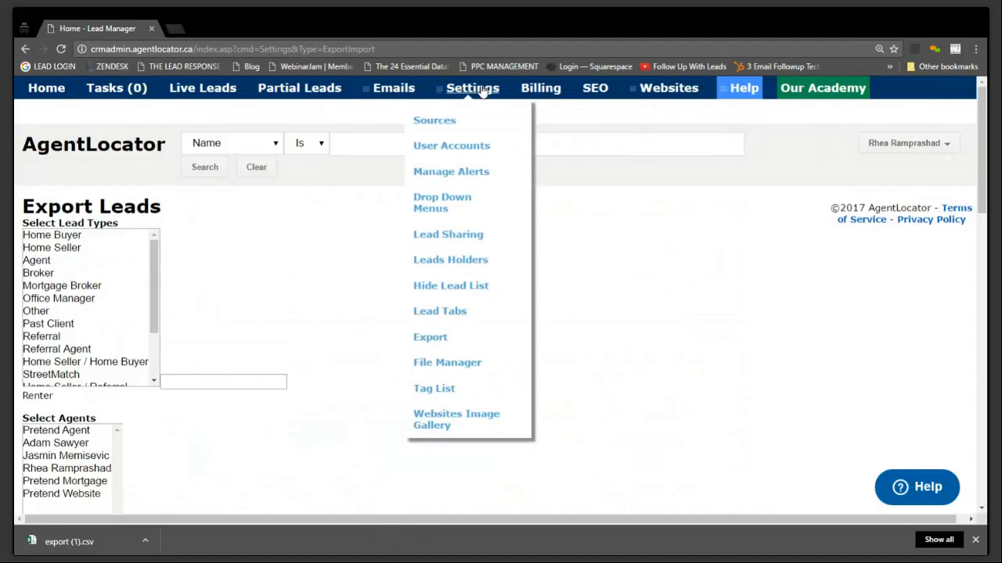